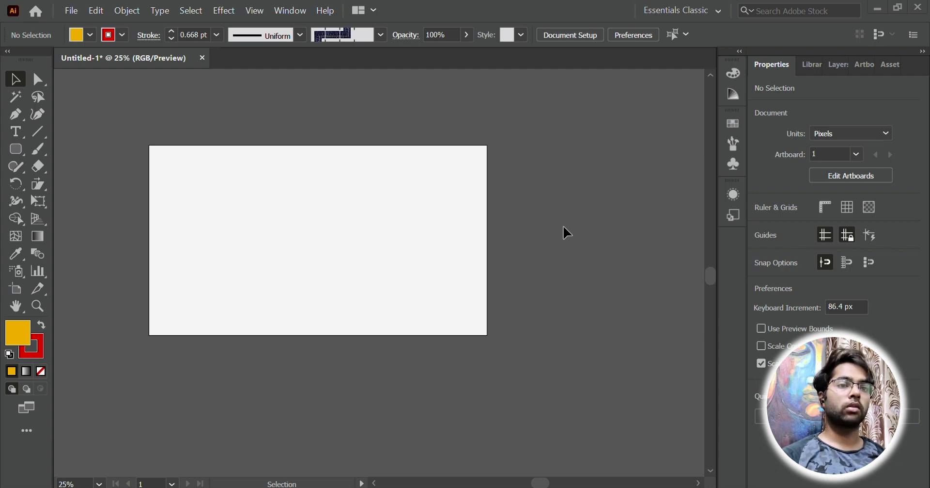
Step: Draw a seven-sided polygon about 286 × 281 px in the artboard's upper-left corner
left_click(22, 154)
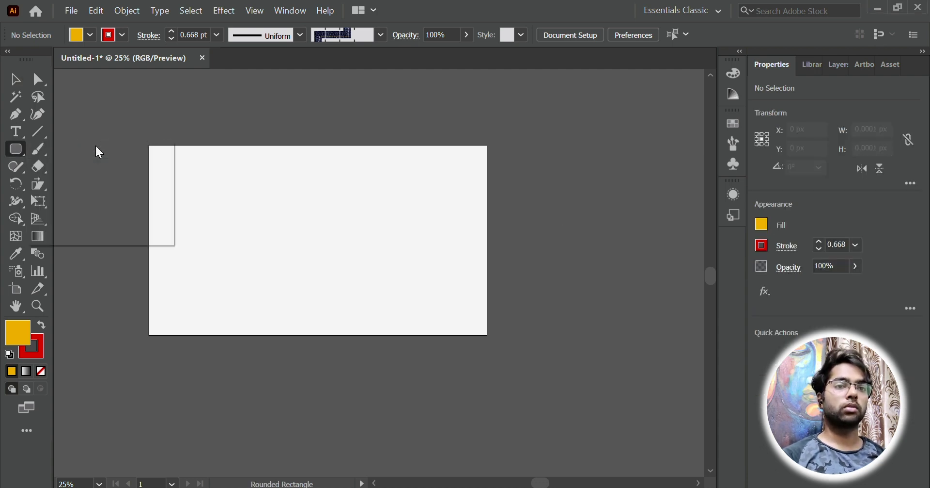
left_click(16, 148)
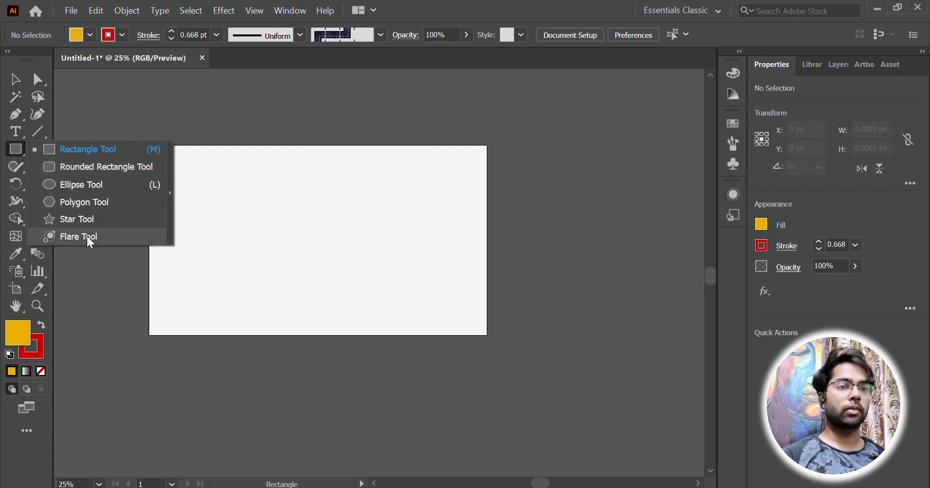
left_click(83, 207)
left_click_drag(203, 183, 185, 218)
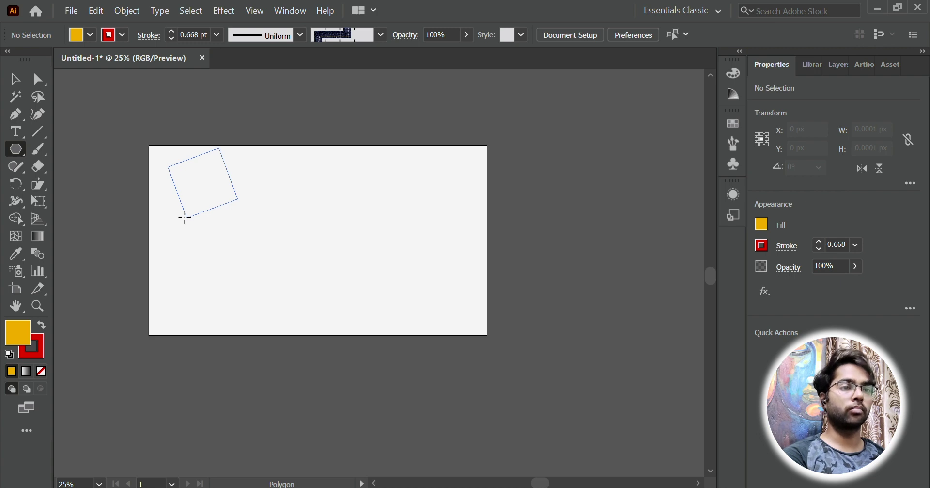
key("Up")
key("Up")
key("Up")
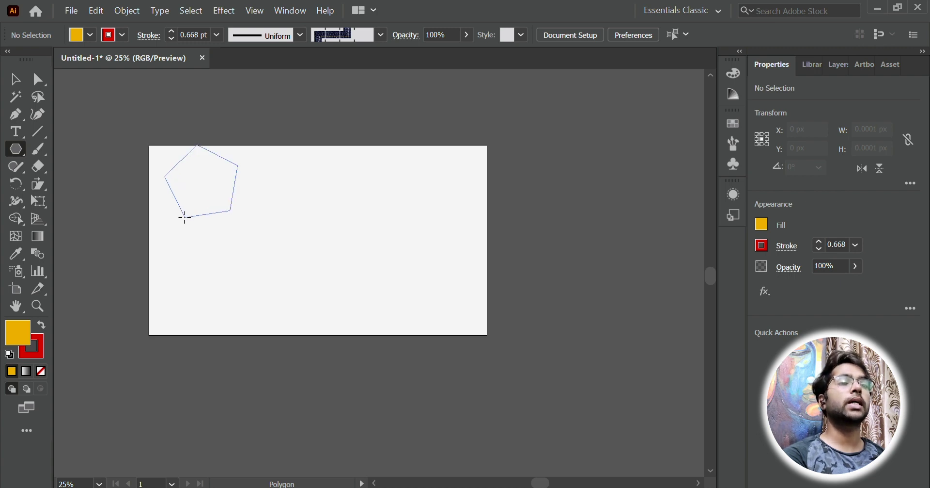
key("Up")
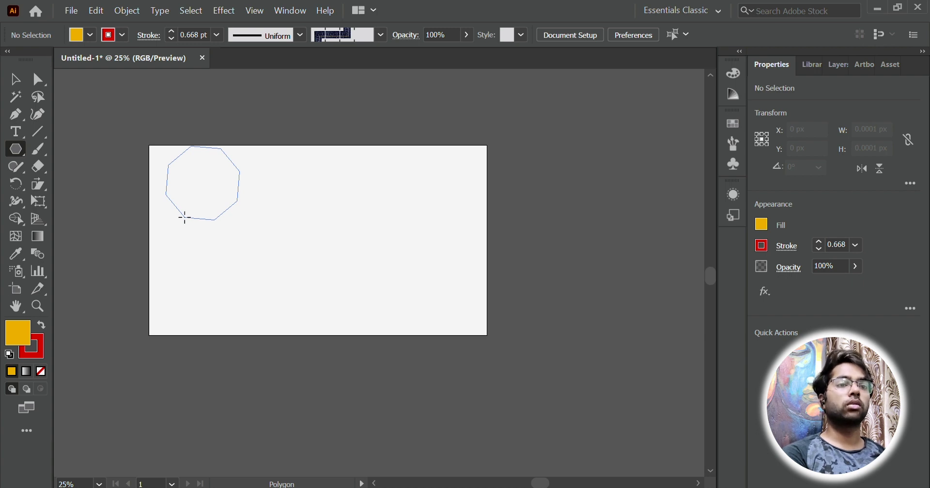
key("Down")
key("Down")
key("Down")
key("Down")
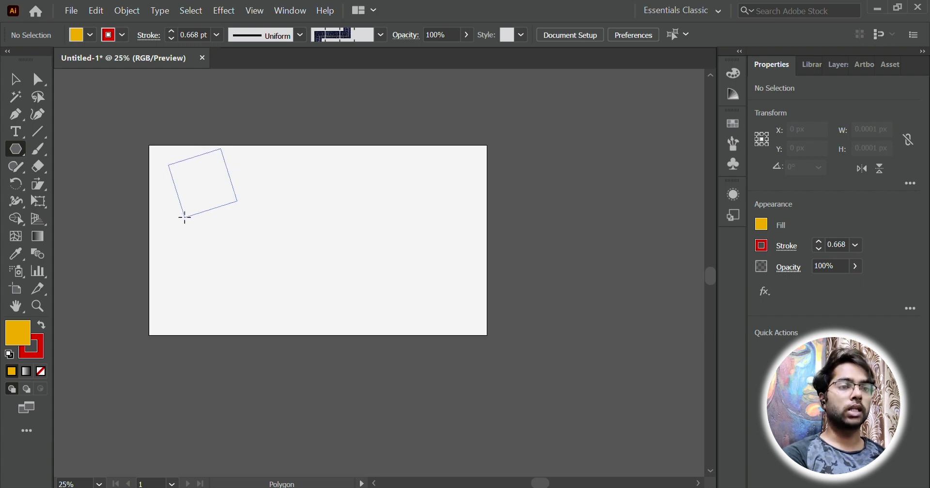
key("Up")
key("Up")
key("Up")
key("Up")
key("Up")
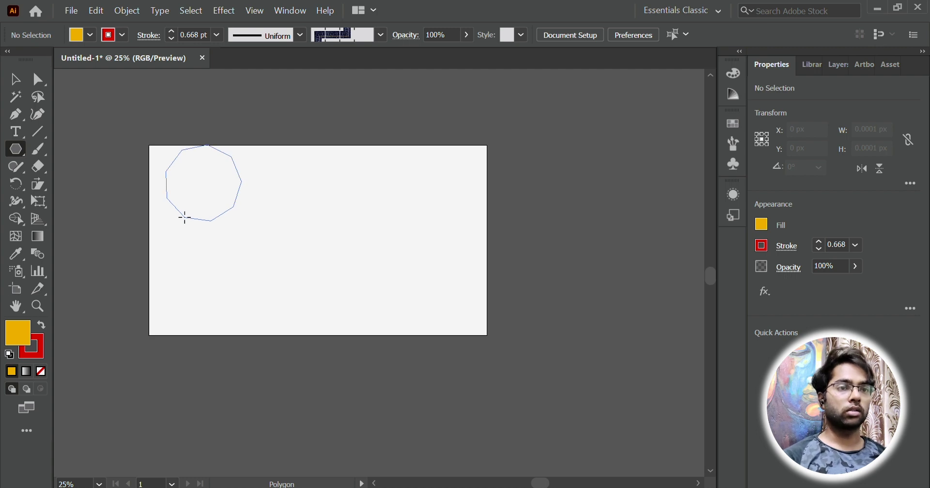
key("Down")
key("Down")
left_click_drag(185, 218, 183, 216)
Step: Move the heptagon toward the middle of the artboard and stretch it to about 547 × 408 px
left_click(15, 79)
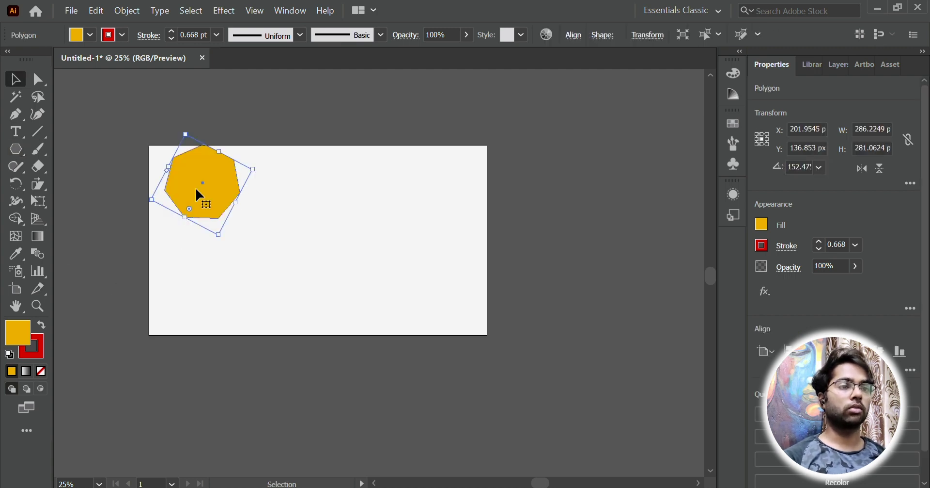
left_click_drag(196, 186, 277, 216)
left_click(312, 233)
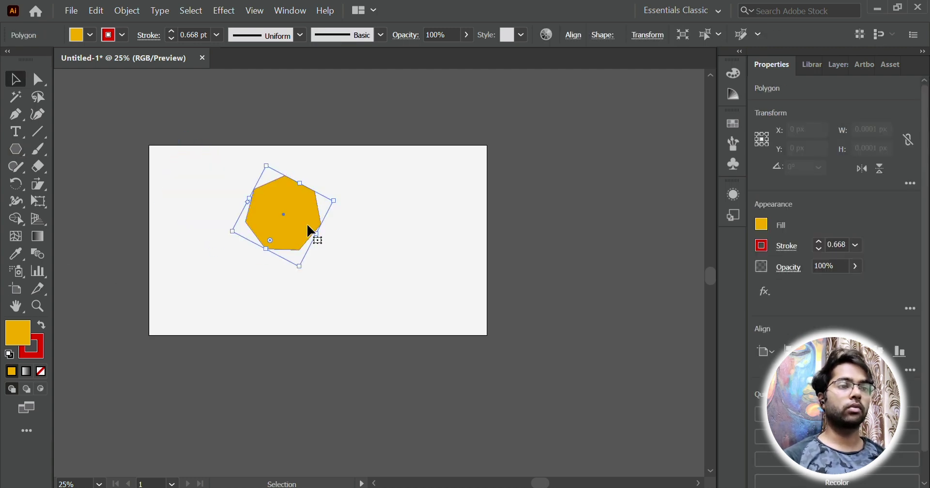
left_click_drag(333, 207, 413, 227)
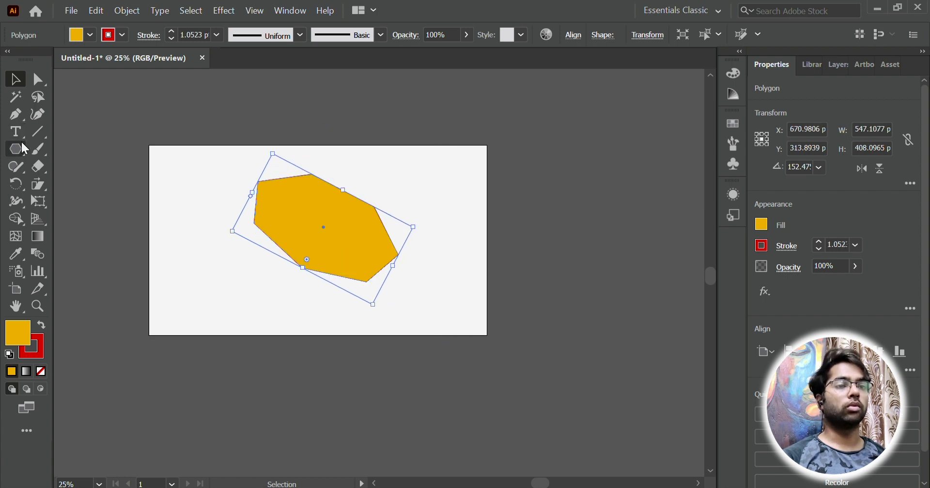
Step: Draw a six-pointed star about 222 × 235 px at the artboard's left edge, below and left of the heptagon
left_click_drag(16, 149, 82, 224)
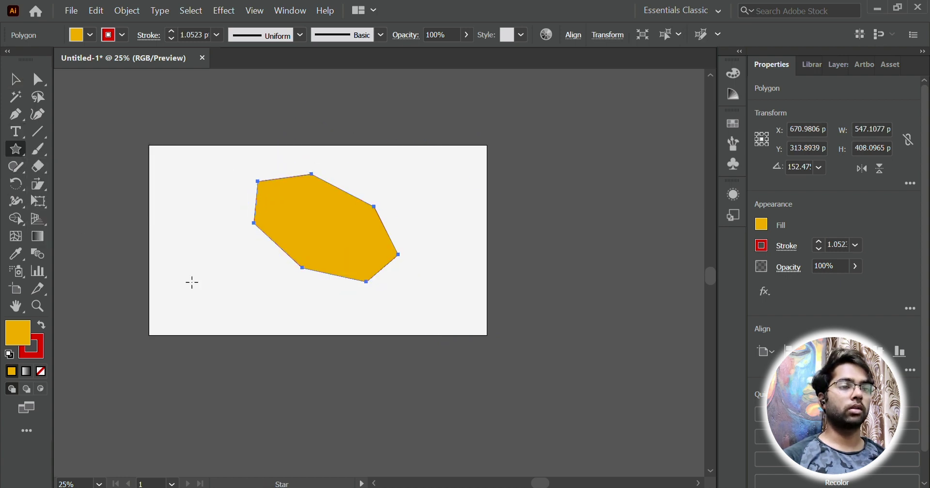
left_click_drag(180, 256, 173, 285)
key("Up")
key("Up")
key("Up")
key("Up")
key("Up")
key("Up")
key("Up")
key("Up")
key("Up")
key("Up")
key("Up")
key("Up")
key("Up")
key("Down")
key("Down")
key("Down")
key("Down")
key("Down")
key("Down")
key("Down")
key("Down")
key("Down")
key("Down")
key("Down")
key("Down")
Step: Draw a rounded rectangle about 862 × 464 px that overlaps the artboard's right edge
left_click_drag(16, 149, 90, 244)
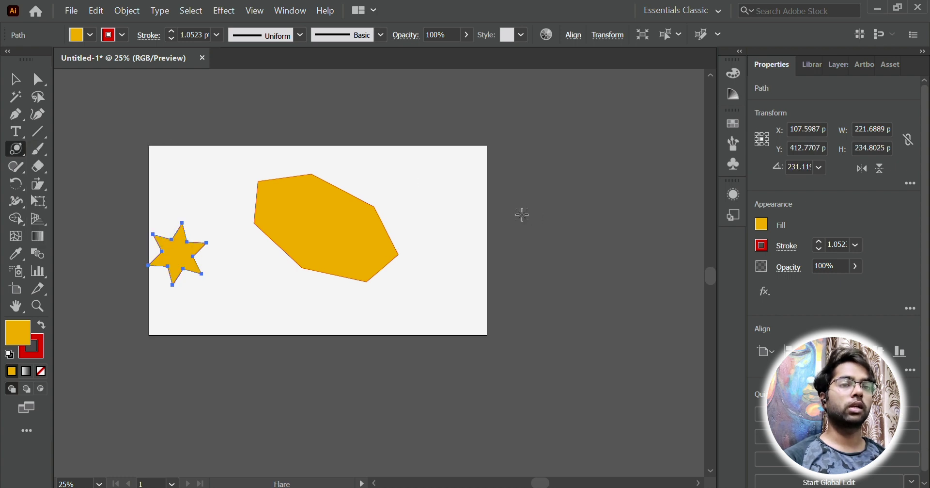
scroll(513, 222, "right", 3)
left_click(15, 79)
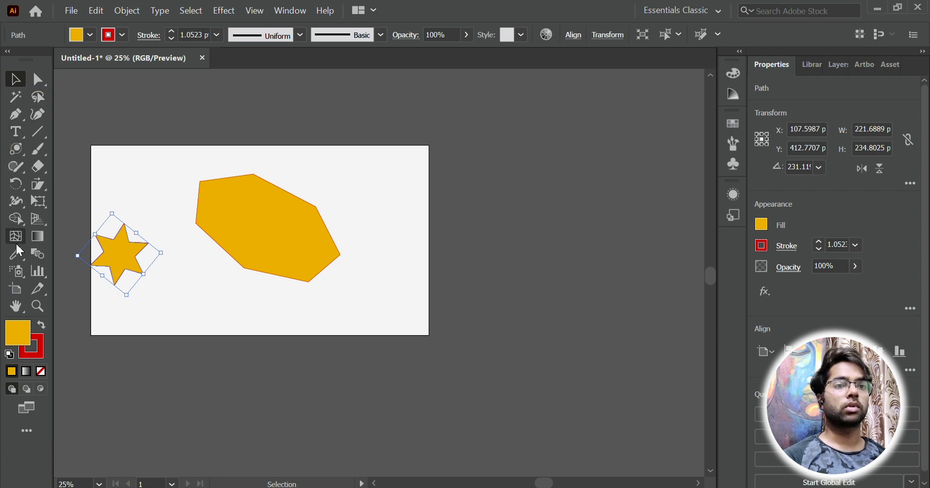
left_click_drag(17, 149, 63, 165)
left_click_drag(408, 161, 638, 284)
Step: Fill the large rounded rectangle with pure red (ff0000)
double_click(20, 338)
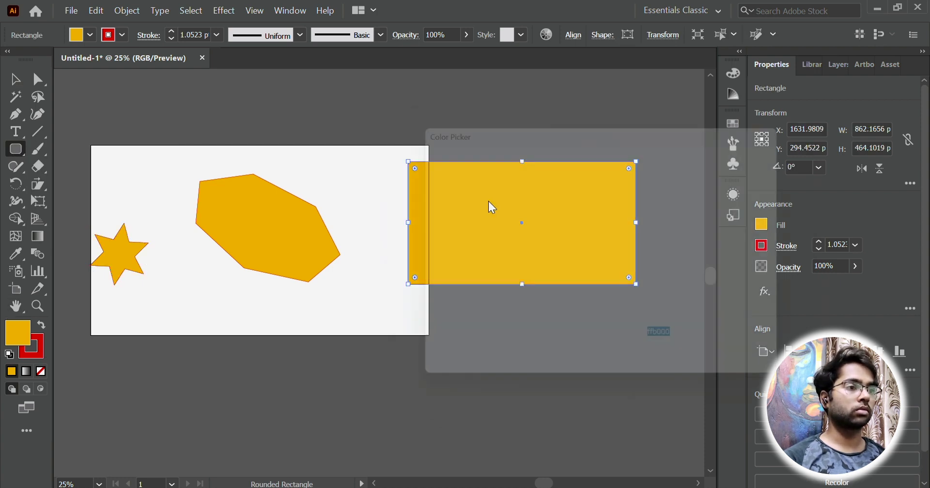
left_click(632, 173)
left_click_drag(632, 173, 629, 165)
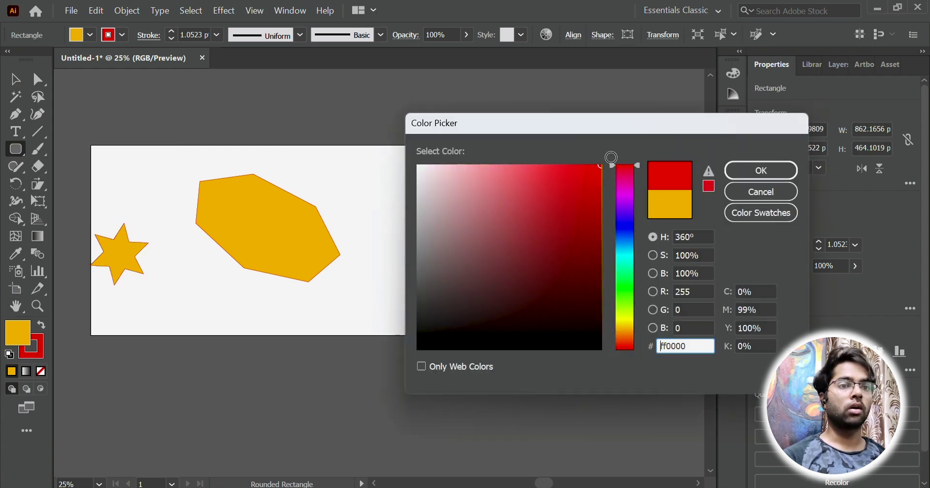
left_click(761, 170)
Step: Add a flare at the red rectangle's lower-left corner with a 147 pt centre, 15 rays and 10 rings, and deselect it
left_click_drag(15, 150, 70, 237)
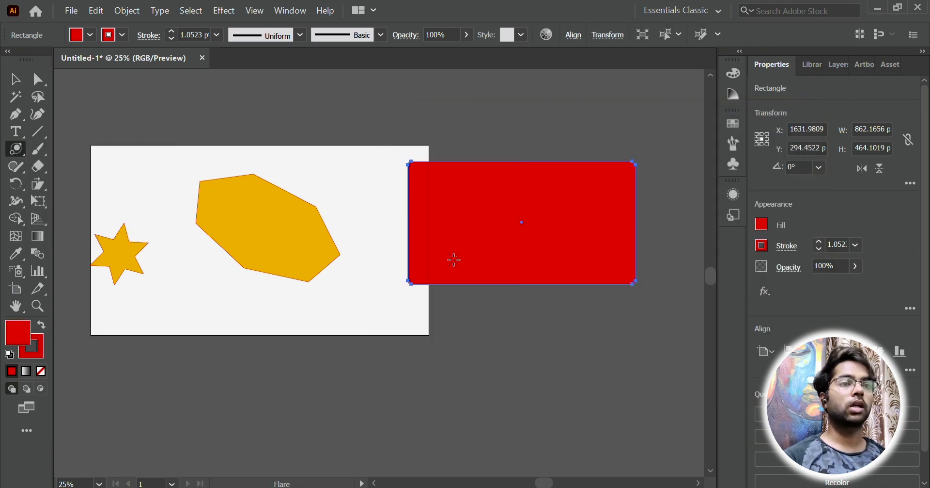
left_click(535, 219)
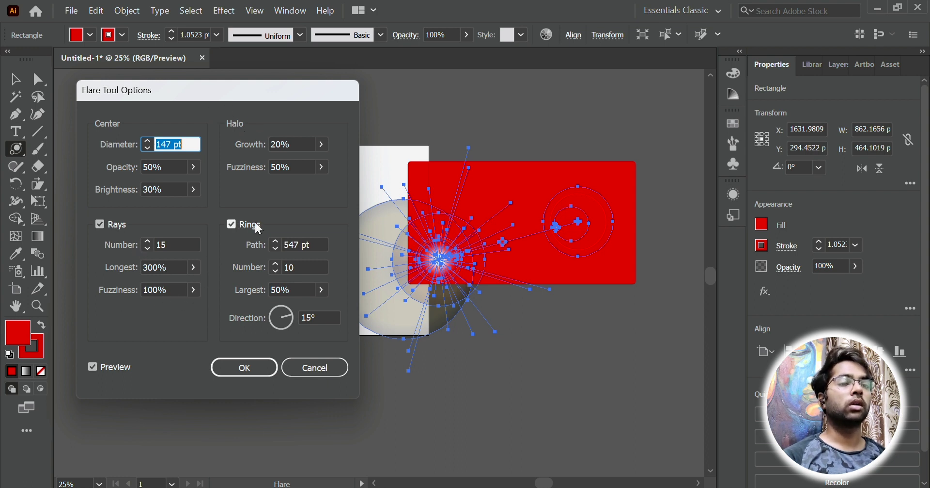
left_click(92, 367)
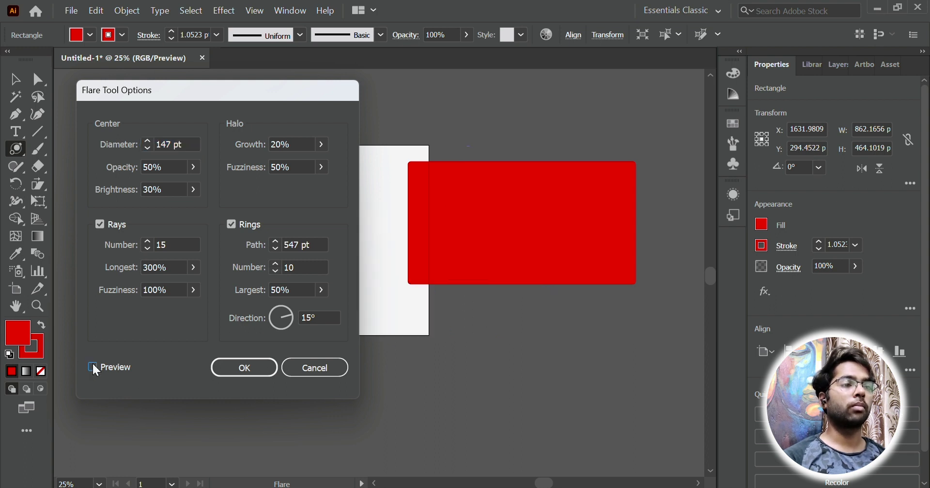
left_click(93, 367)
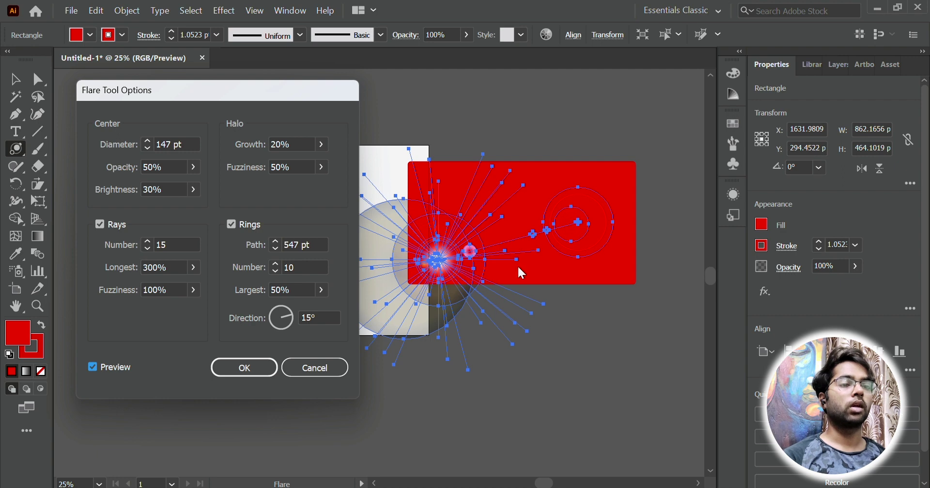
left_click(247, 368)
left_click(15, 78)
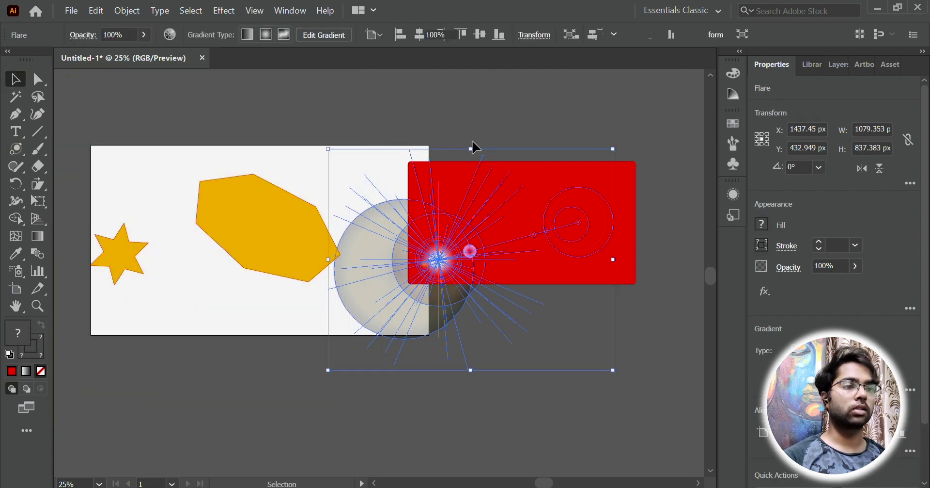
left_click(474, 145)
Step: Move the yellow heptagon up and left on the artboard, and shift the star right and down below it
scroll(596, 212, "right", 3)
scroll(604, 205, "up", 1)
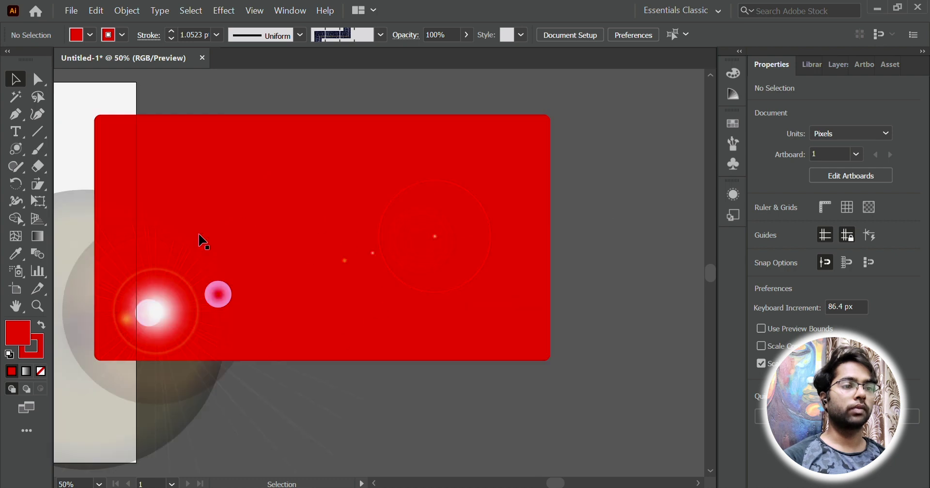
scroll(466, 277, "left", 1)
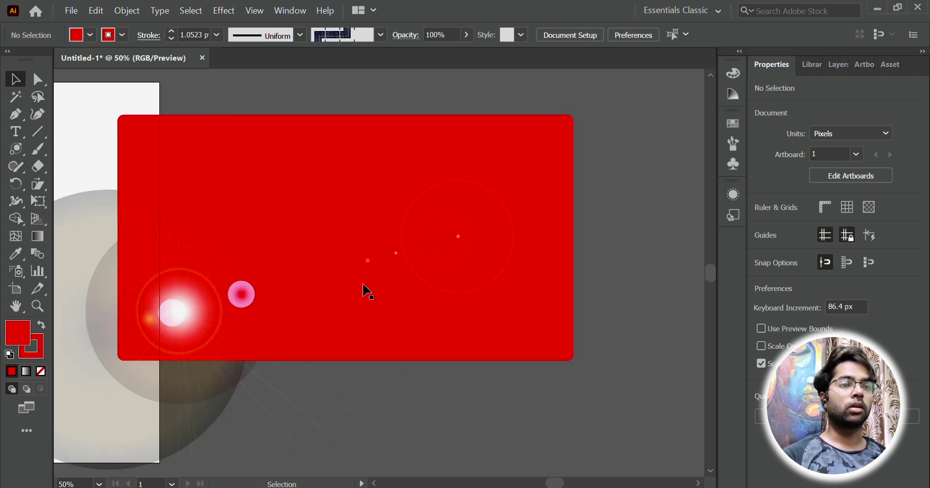
scroll(358, 289, "down", 3)
left_click_drag(216, 265, 236, 236)
key("ctrl+shift+a")
scroll(164, 252, "up", 1)
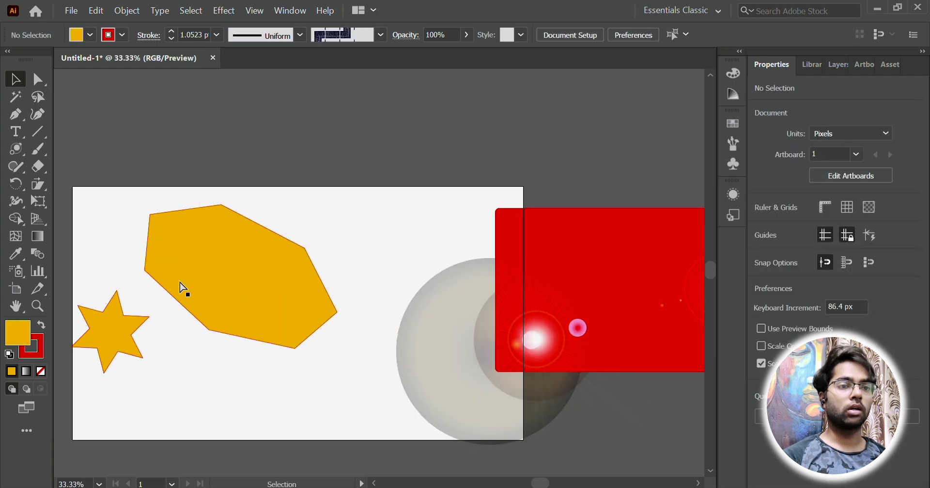
scroll(182, 289, "left", 1)
left_click_drag(150, 357, 176, 379)
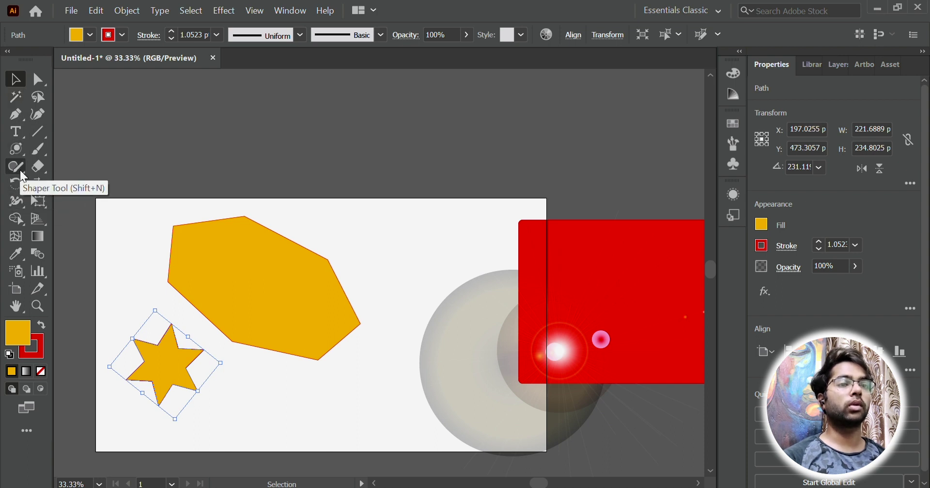
Step: Draw a small rounded rectangle about 149 × 99 px in the upper part of the artboard, right of the heptagon
left_click(18, 148)
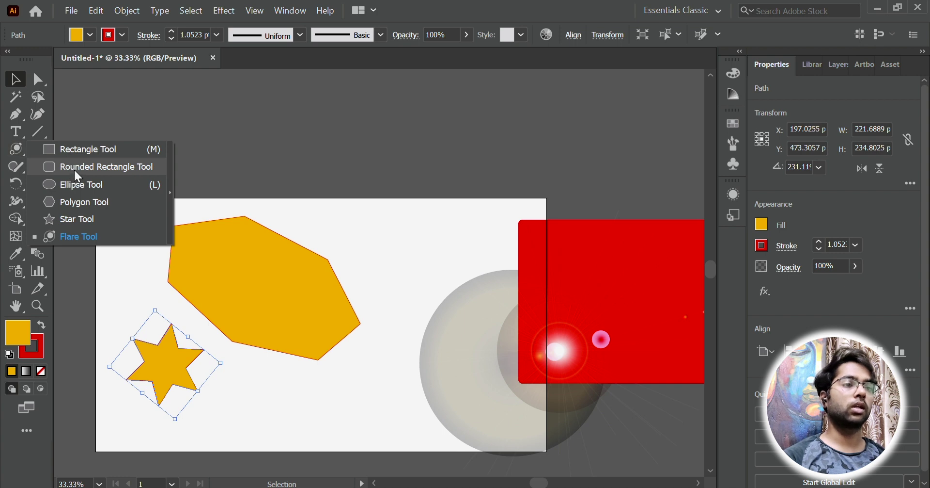
left_click(108, 166)
left_click_drag(405, 235, 442, 257)
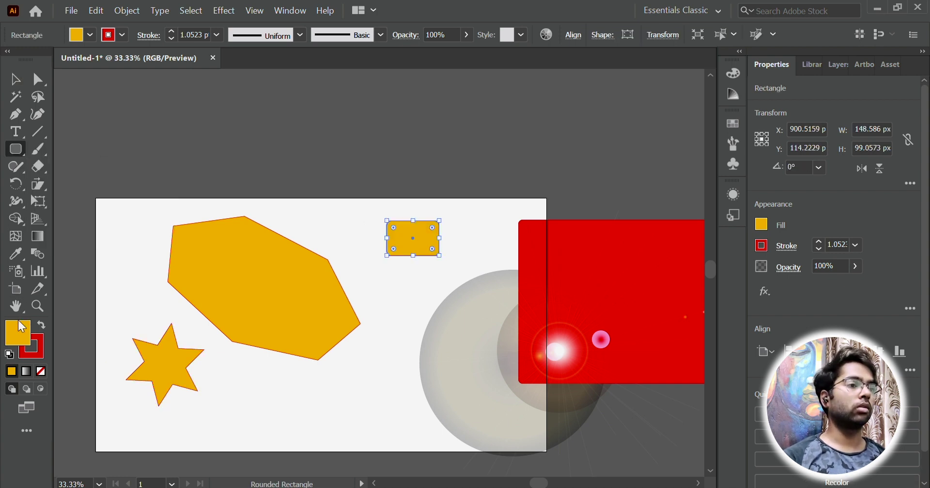
Step: Fill the small rounded rectangle with blue and deselect it
double_click(21, 329)
left_click(601, 194)
left_click_drag(625, 215, 625, 224)
left_click(758, 170)
key("v")
left_click(115, 95)
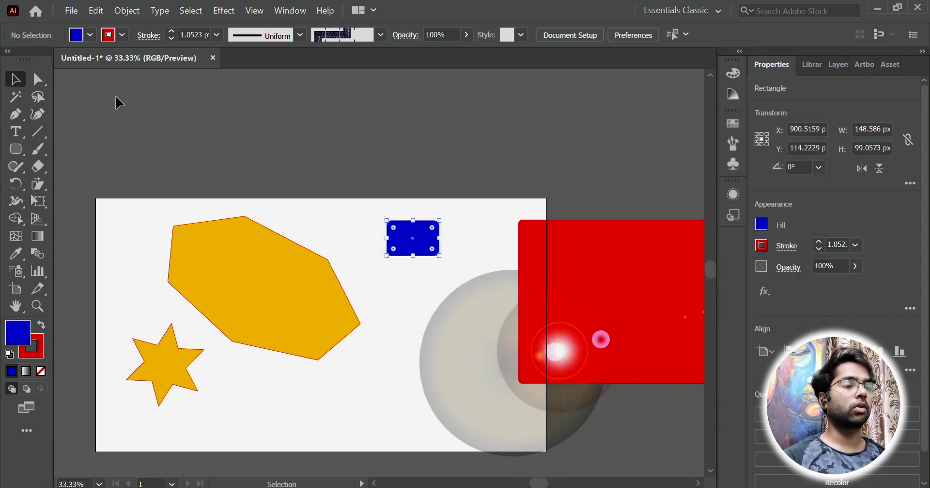
Step: Select both yellow shapes at once with the Magic Wand on the heptagon, and clear the selection
left_click(16, 97)
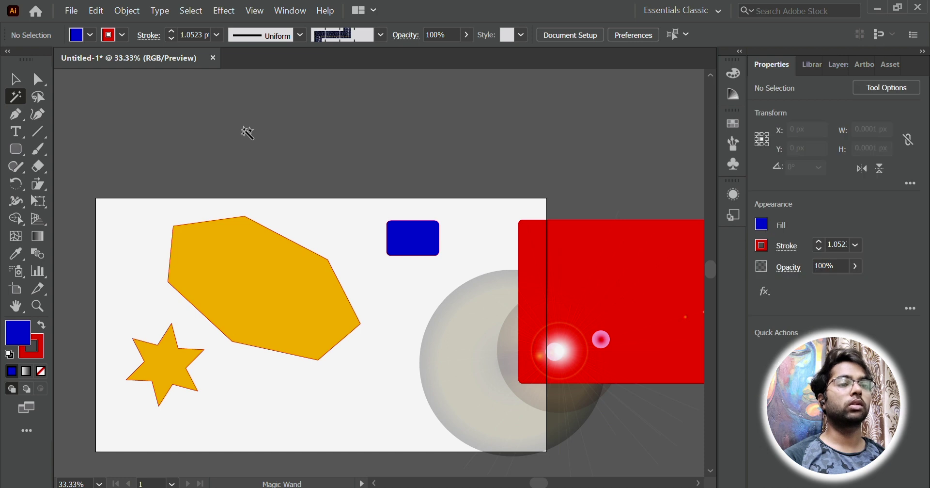
left_click(242, 248)
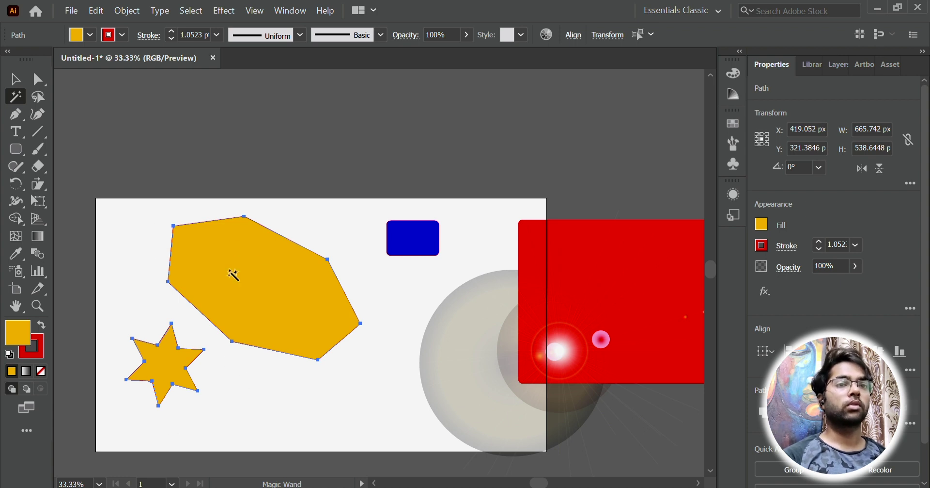
left_click(15, 79)
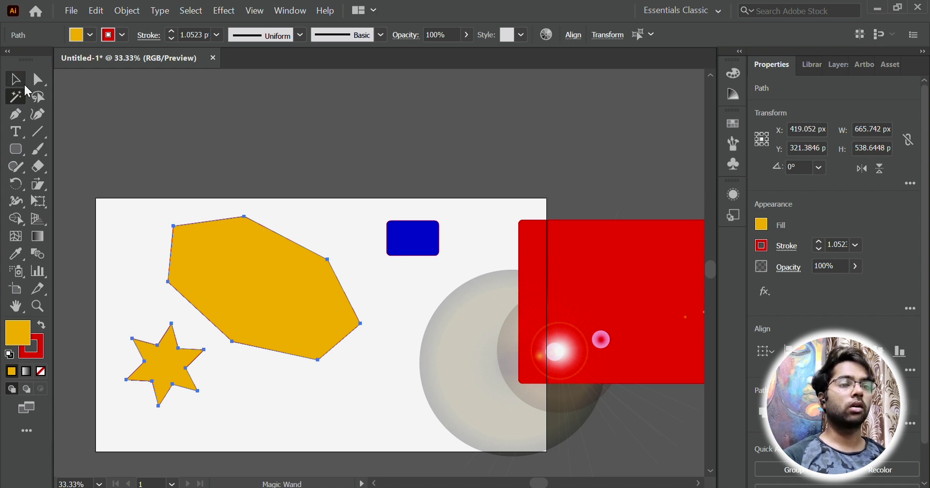
left_click(161, 100)
Step: Enlarge the star to about 412 × 437 px
scroll(201, 365, "down", 3)
left_click_drag(165, 301, 260, 378)
scroll(218, 312, "down", 3)
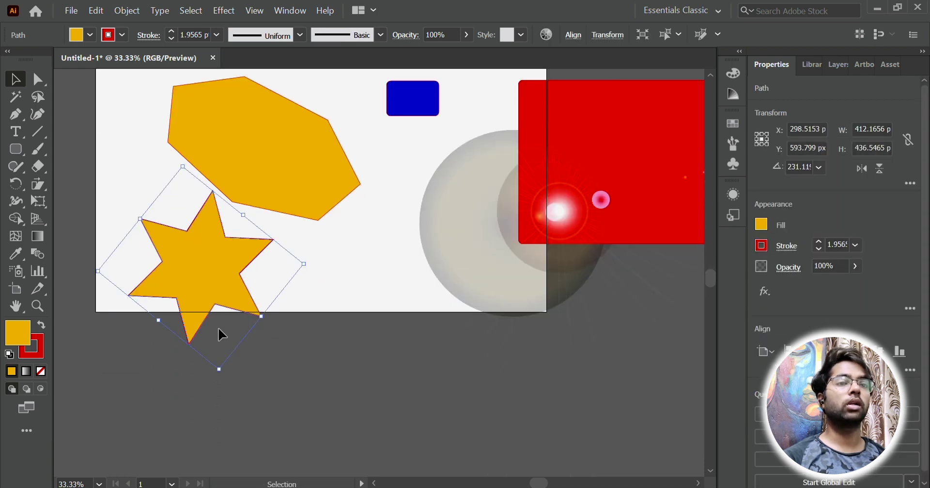
Step: Move the enlarged star up and left and the heptagon to the right, away from the star
left_click_drag(212, 290, 187, 266)
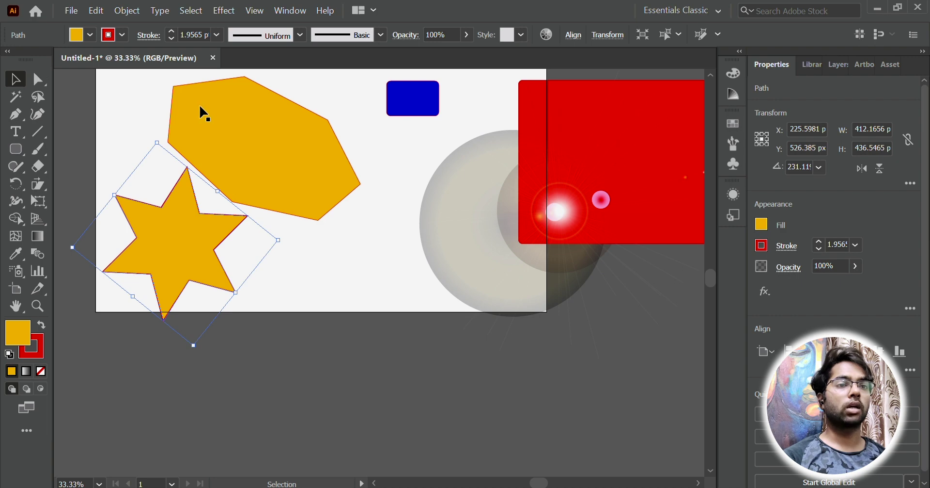
left_click_drag(204, 114, 317, 136)
left_click(377, 320)
Step: Show the star's anchor points with Direct Selection and lasso only its top and lower-right tip points
key("a")
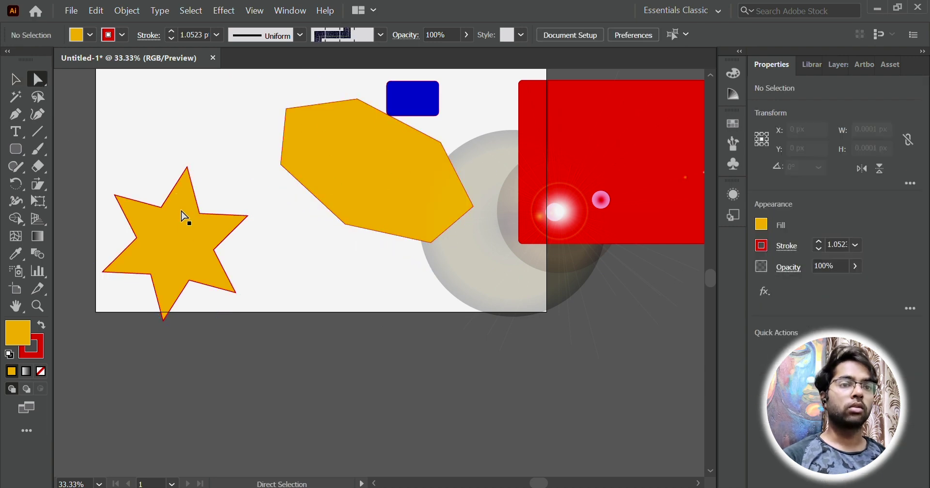
left_click(185, 214)
scroll(228, 231, "left", 3)
scroll(229, 230, "up", 2)
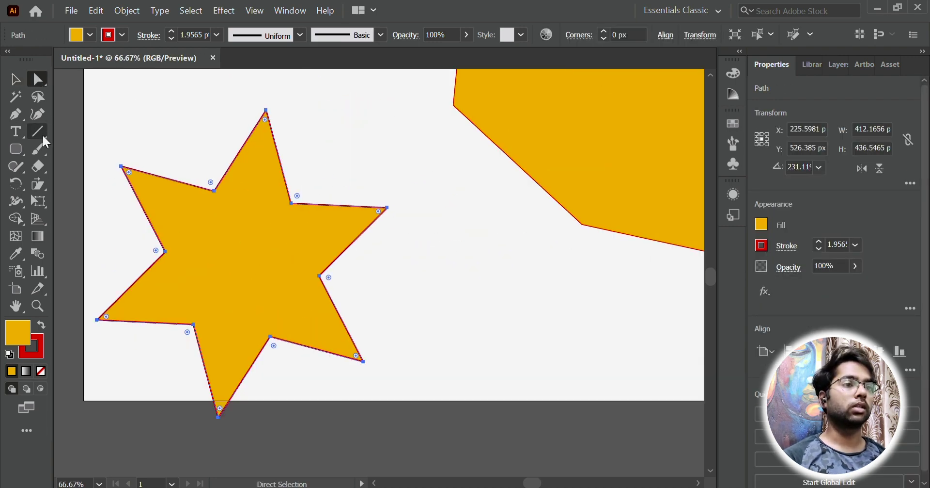
left_click(38, 97)
mouse_move(218, 92)
left_mouse_down()
mouse_move(225, 145)
mouse_move(272, 154)
mouse_move(305, 144)
mouse_move(371, 169)
mouse_move(405, 211)
mouse_move(411, 259)
mouse_move(365, 300)
mouse_move(342, 344)
mouse_move(358, 392)
mouse_move(458, 377)
mouse_move(478, 218)
mouse_move(394, 118)
mouse_move(250, 90)
mouse_move(224, 114)
left_mouse_up()
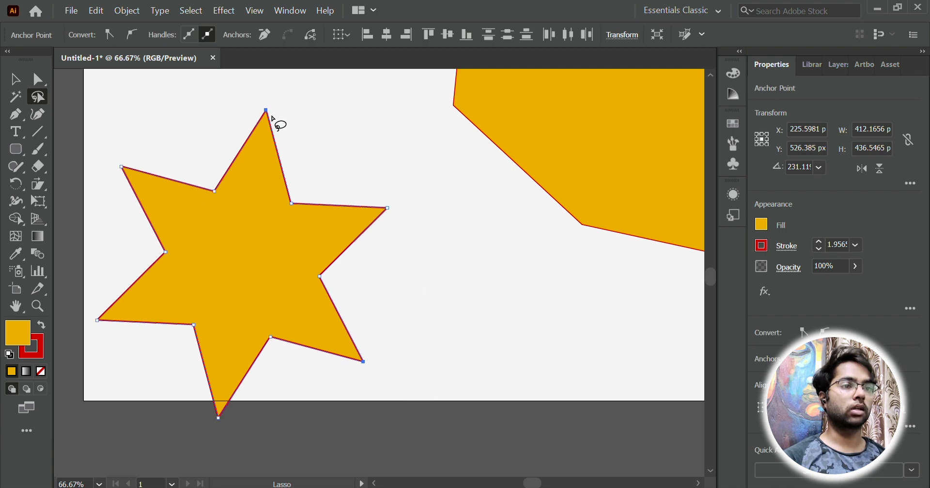
Step: Stretch the star's top and lower-right tip points up and to the right, making it about 499 × 527 px, and clear the selection
scroll(268, 116, "up", 3)
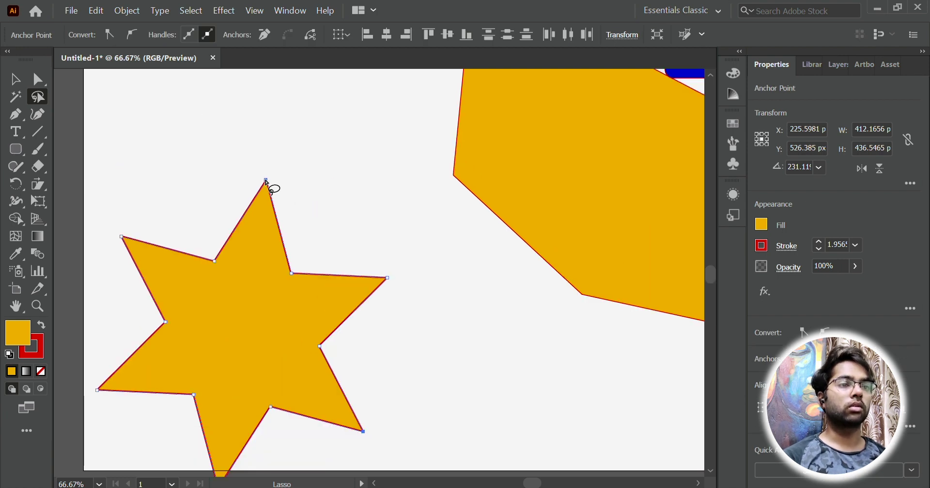
left_click_drag(275, 146, 265, 204)
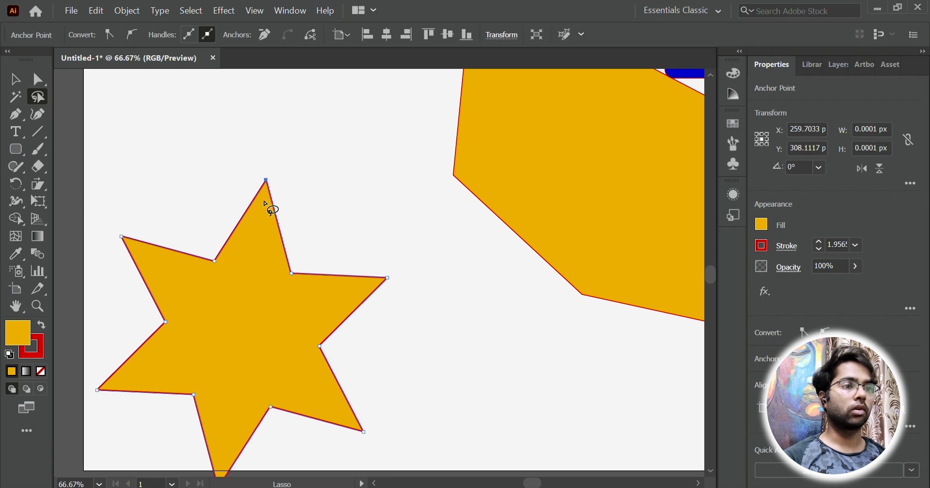
key("a")
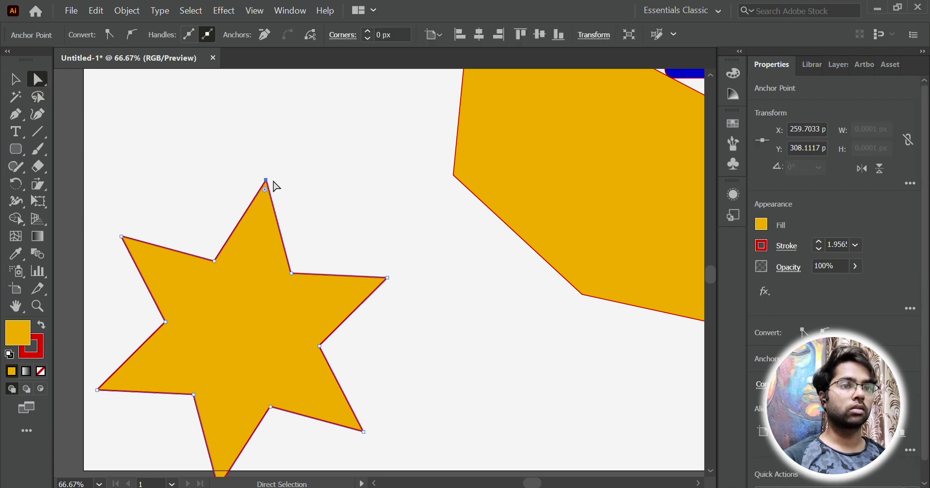
key("q")
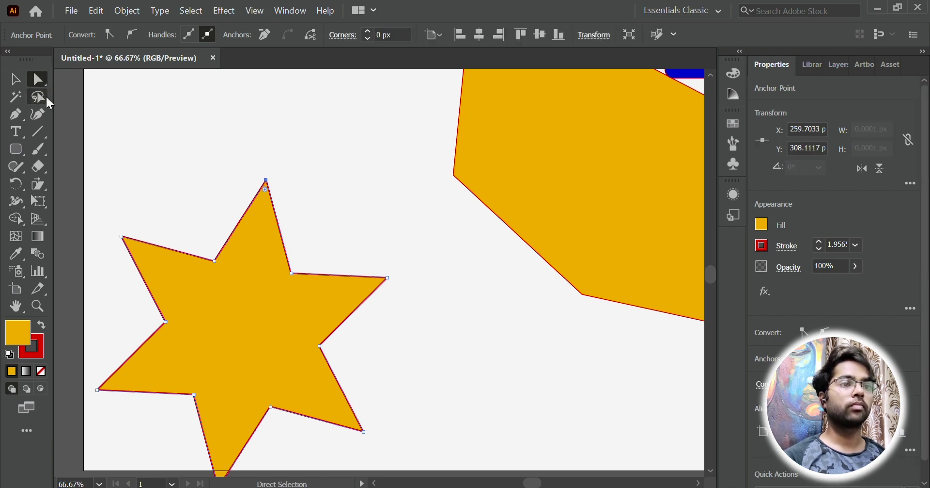
mouse_move(232, 142)
left_mouse_down()
mouse_move(401, 229)
mouse_move(344, 451)
mouse_move(519, 356)
mouse_move(454, 219)
mouse_move(238, 143)
mouse_move(224, 160)
mouse_move(352, 117)
left_mouse_up()
key("a")
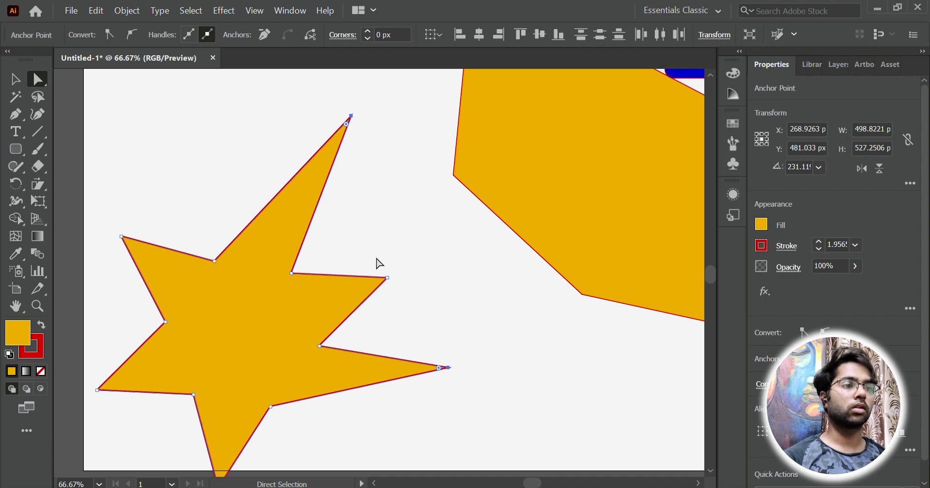
left_click(395, 183, "ctrl")
Step: Delete the star, the heptagon, the flare and the red rectangle, leaving out the blue rounded rectangle
key("ctrl+minus")
key("ctrl+minus")
key("ctrl+minus")
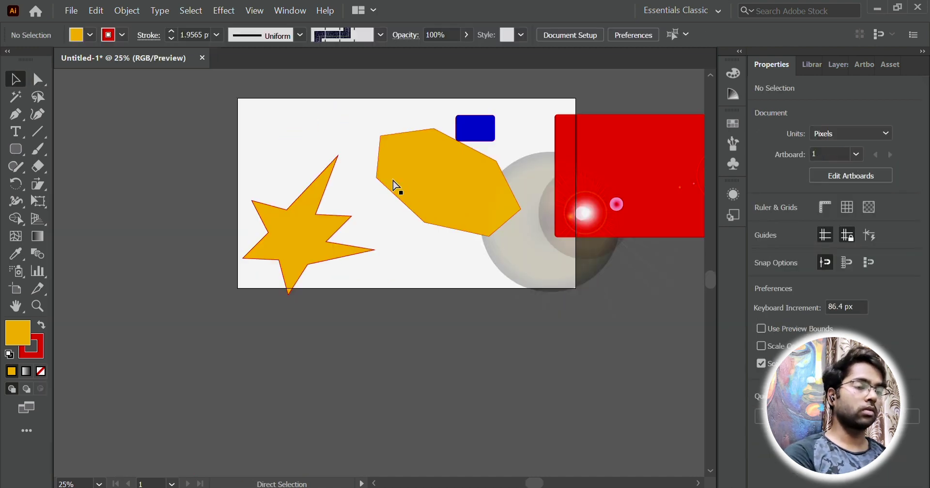
left_click_drag(137, 151, 644, 324)
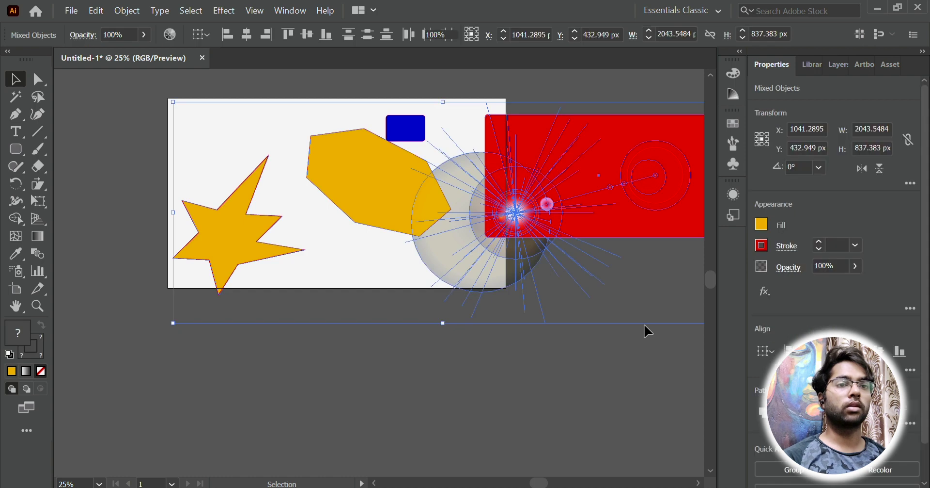
key("Delete")
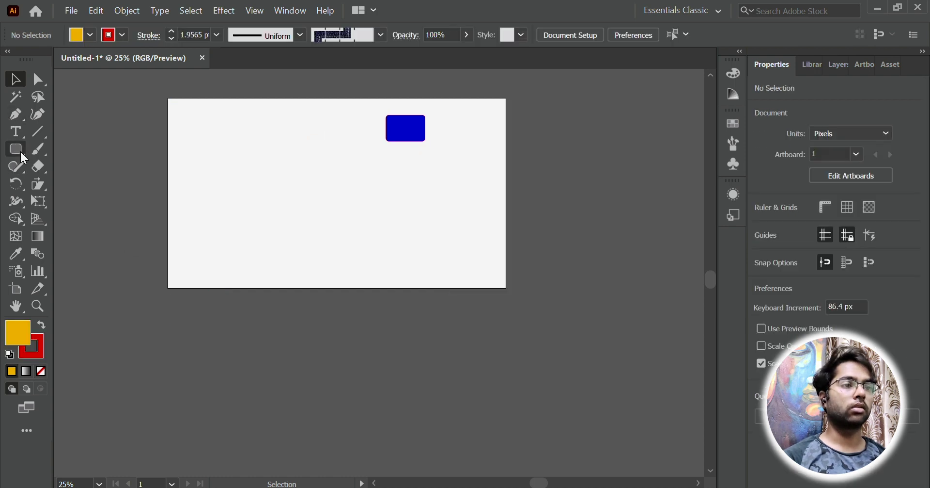
Step: Paint one curved stroke across the artboard with the Paintbrush, running from the upper-left area around to the lower middle
left_click(39, 149)
scroll(286, 165, "up", 1)
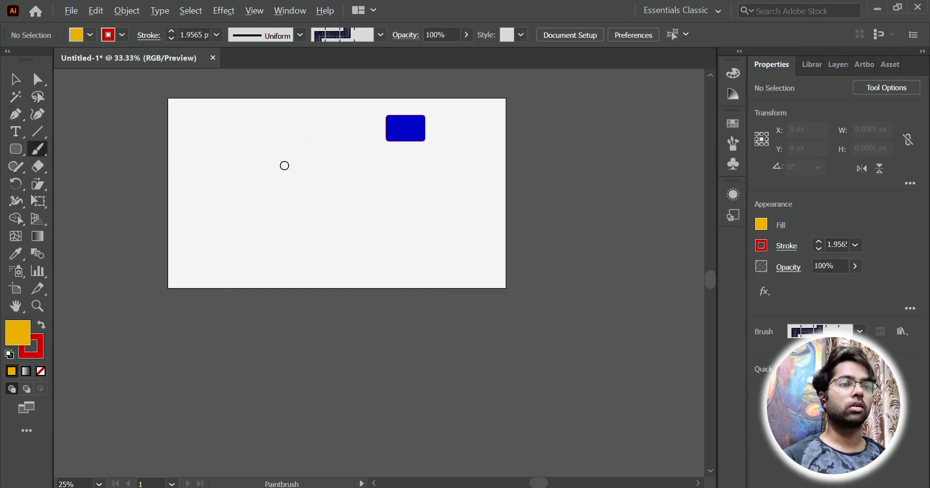
mouse_move(199, 129)
left_mouse_down()
mouse_move(337, 246)
mouse_move(252, 279)
left_mouse_up()
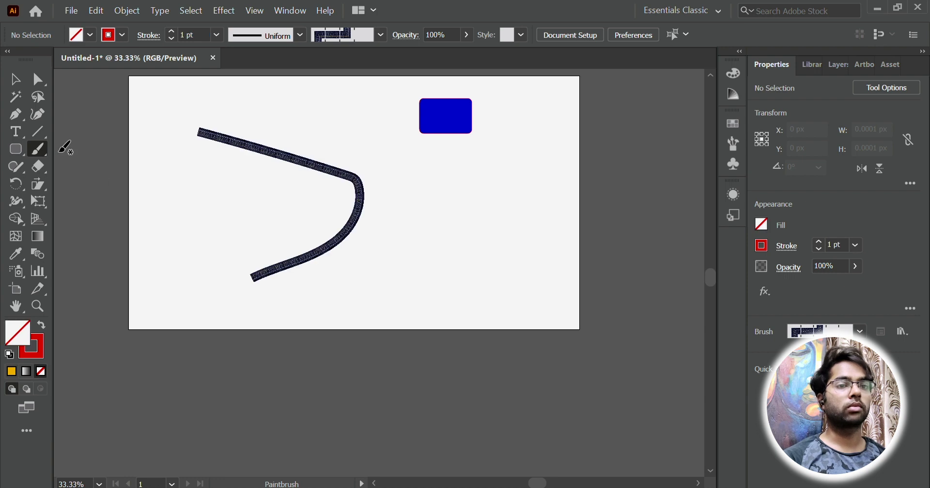
Step: Set the fill colour to the orange-yellow ffaa00
double_click(12, 332)
left_click_drag(565, 182, 607, 156)
left_click(744, 171)
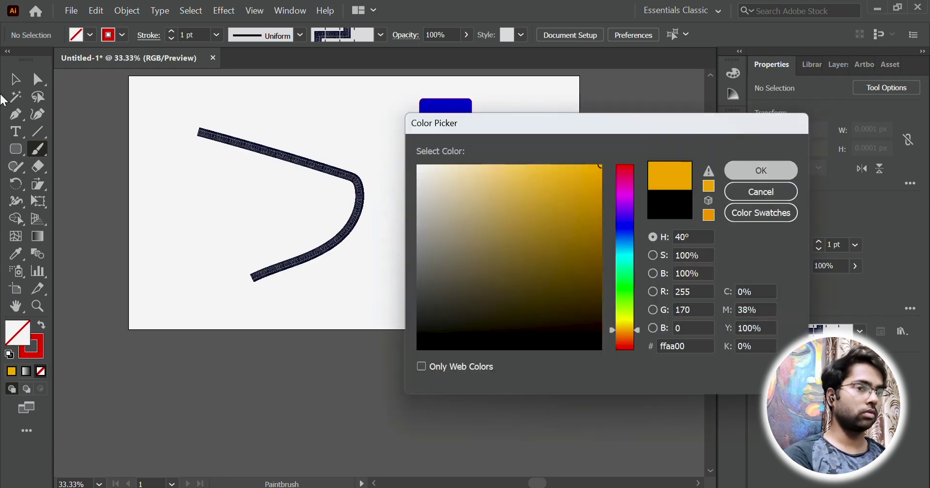
Step: Select the painted stroke together with the blue rounded rectangle and delete both
left_click(15, 79)
mouse_move(173, 112)
left_mouse_down()
mouse_move(451, 368)
mouse_move(439, 366)
left_mouse_up()
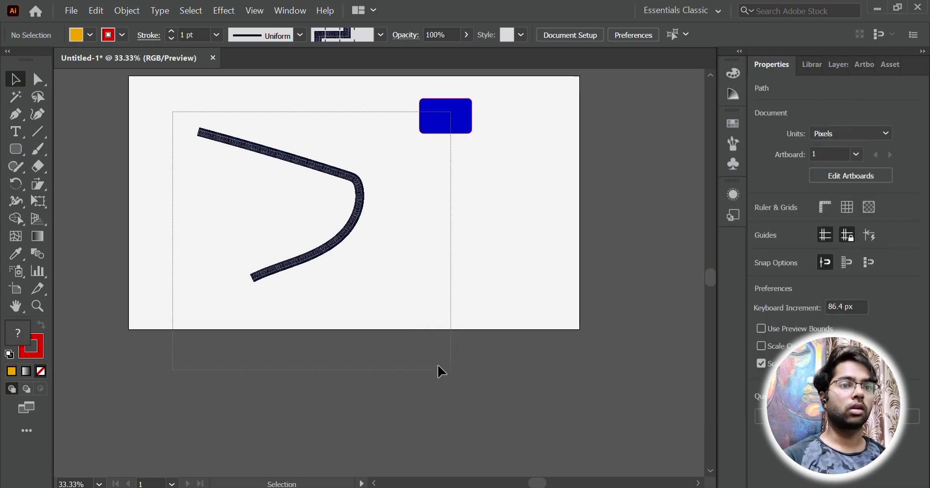
left_click(46, 153)
key("Delete")
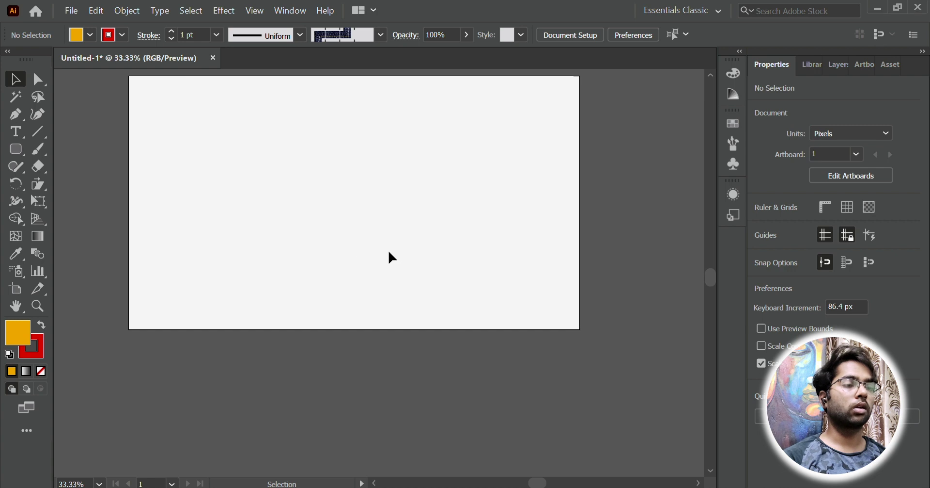
Step: Draw a rounded rectangle about 598 × 362 px in the upper middle of the artboard and remove its fill
left_click(16, 150)
mouse_move(268, 128)
left_mouse_down()
mouse_move(384, 231)
mouse_move(480, 256)
left_mouse_up()
left_click(15, 79)
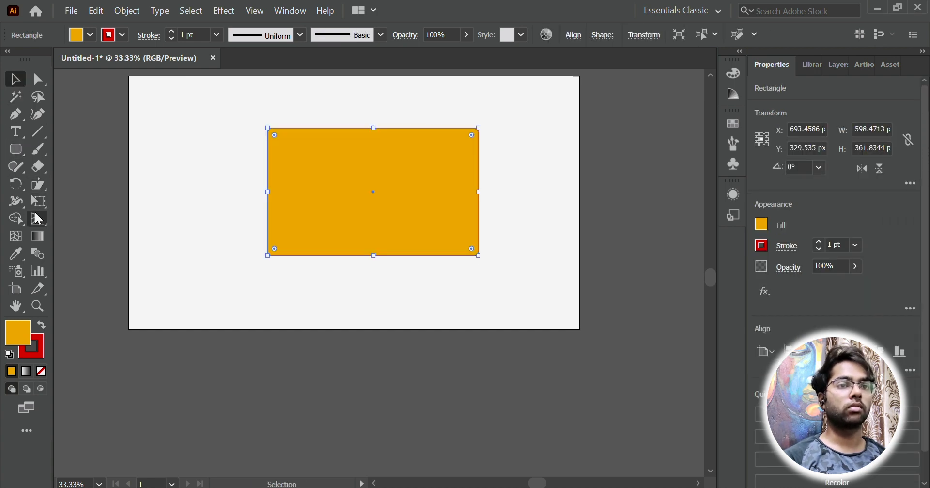
left_click(42, 372)
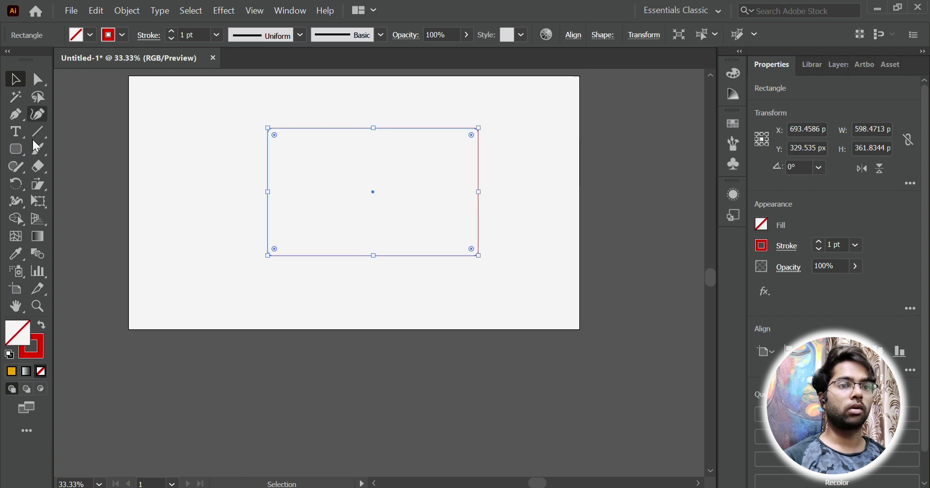
Step: Paint a red shape over the rectangle's lower-left corner with the Blob Brush, and select the rectangle
left_click(39, 167)
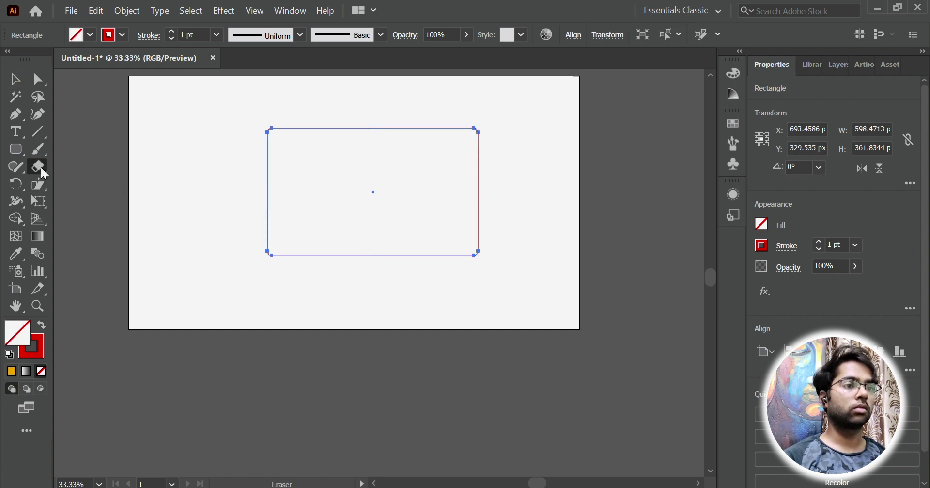
left_click(38, 149)
key("shift+b")
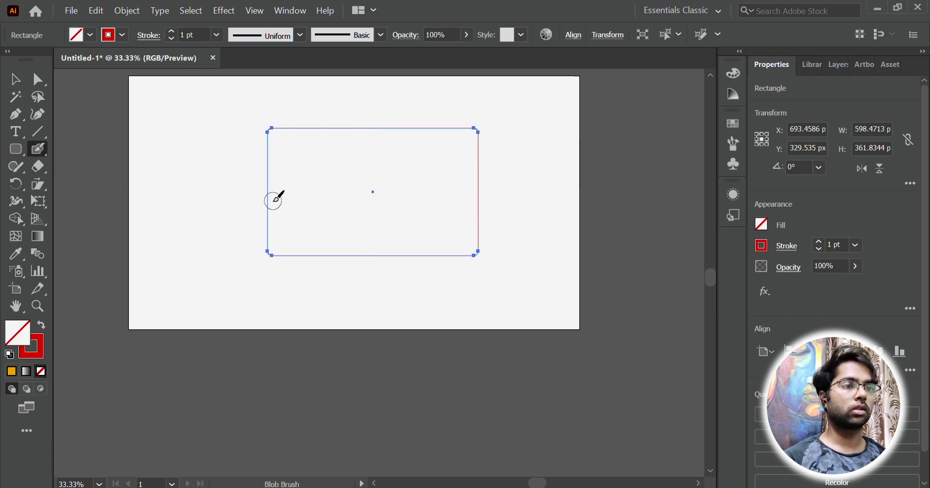
mouse_move(273, 195)
left_mouse_down()
mouse_move(270, 260)
mouse_move(294, 254)
mouse_move(273, 241)
mouse_move(276, 256)
mouse_move(277, 229)
mouse_move(322, 229)
left_mouse_up()
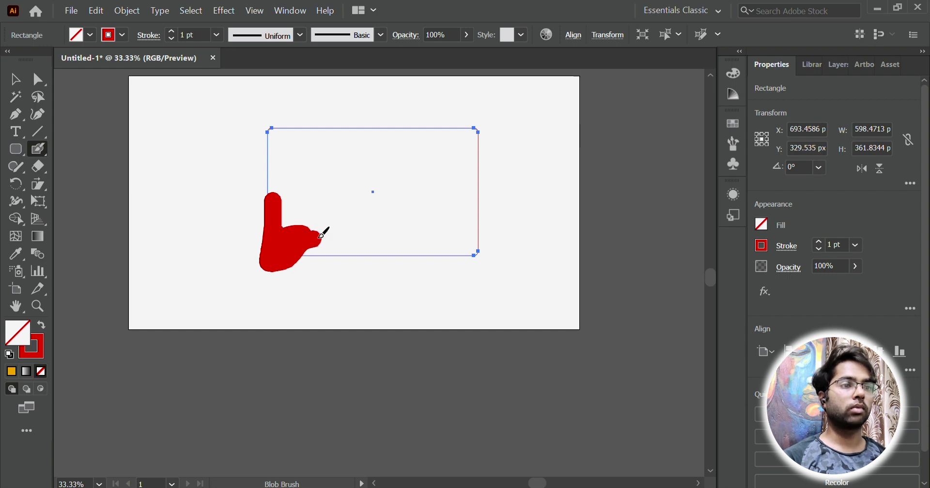
left_click(15, 79)
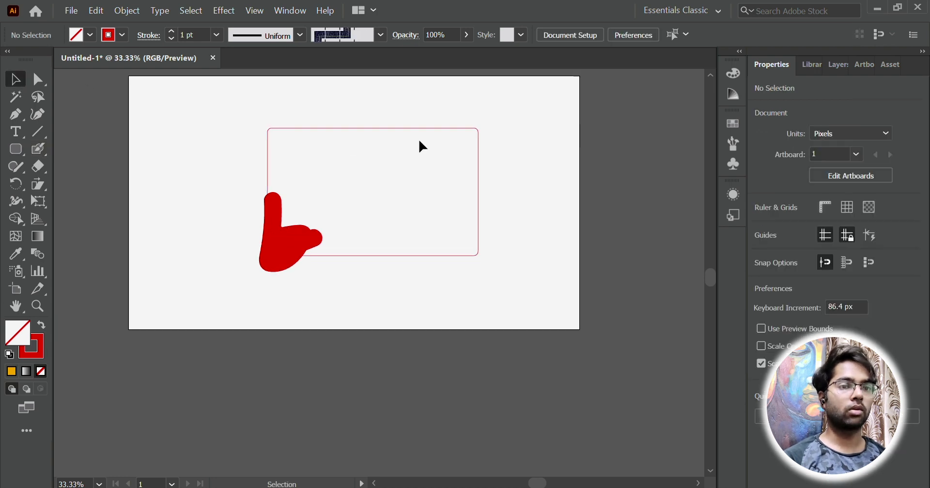
left_click_drag(487, 194, 476, 194)
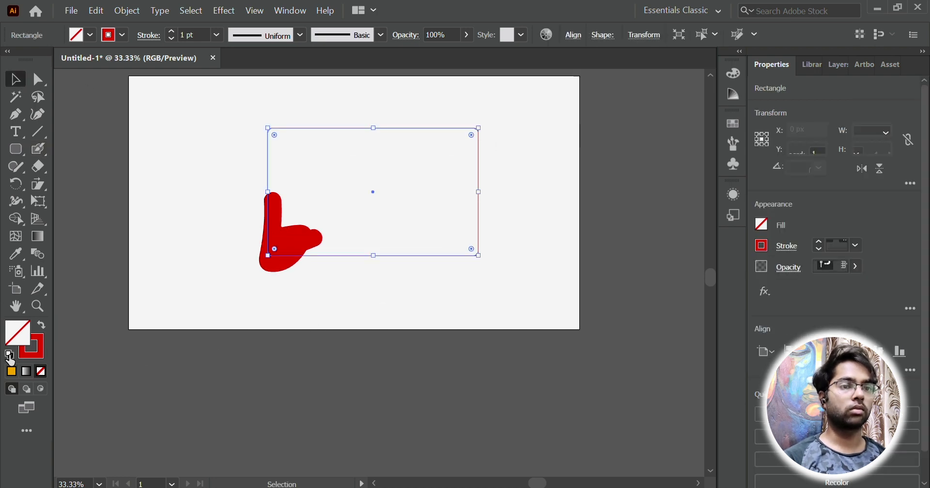
left_click(39, 351)
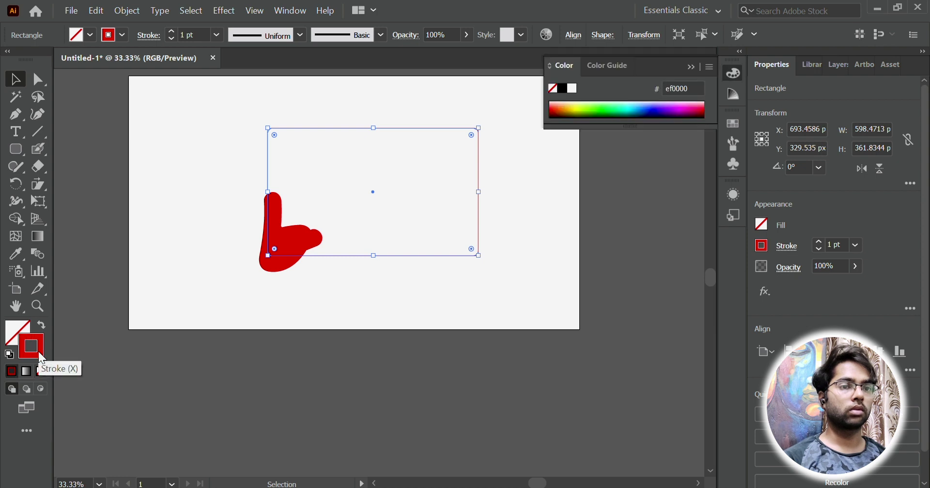
double_click(14, 332)
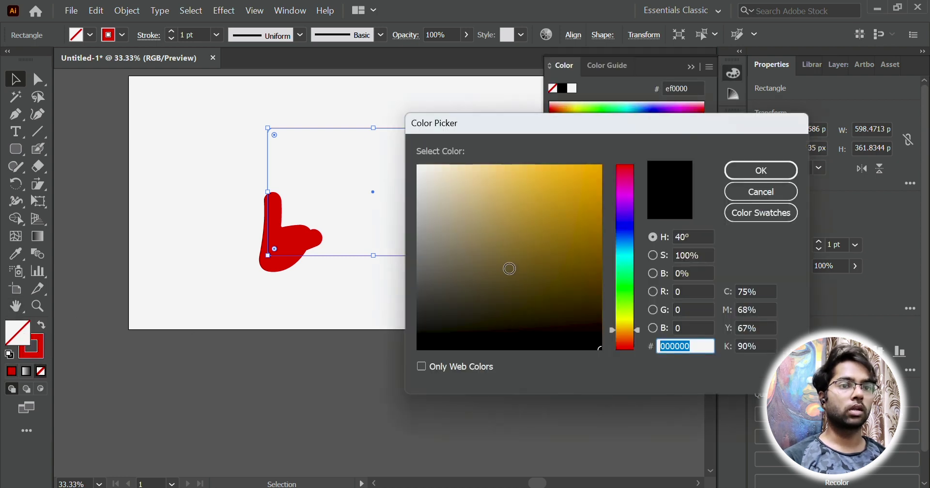
left_click(763, 191)
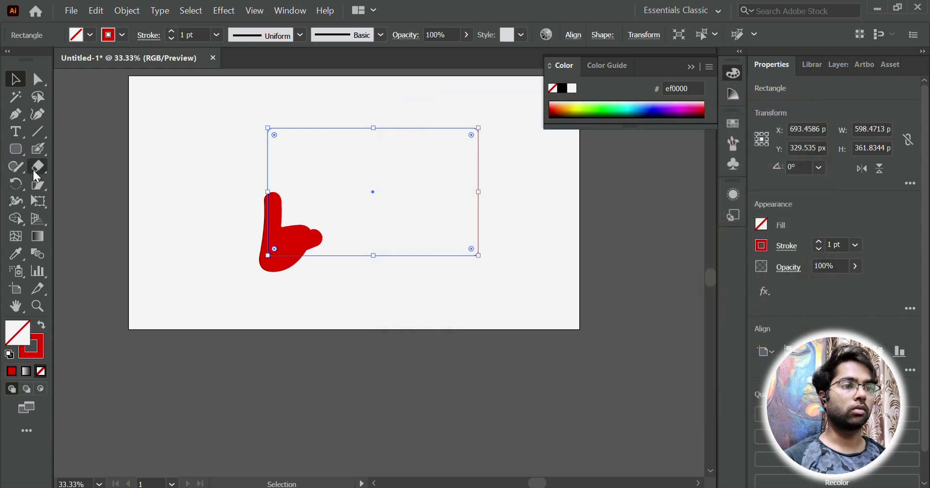
Step: Copy the red blob's appearance onto the selected rectangle with the Eyedropper
left_click(18, 256)
left_click(295, 238)
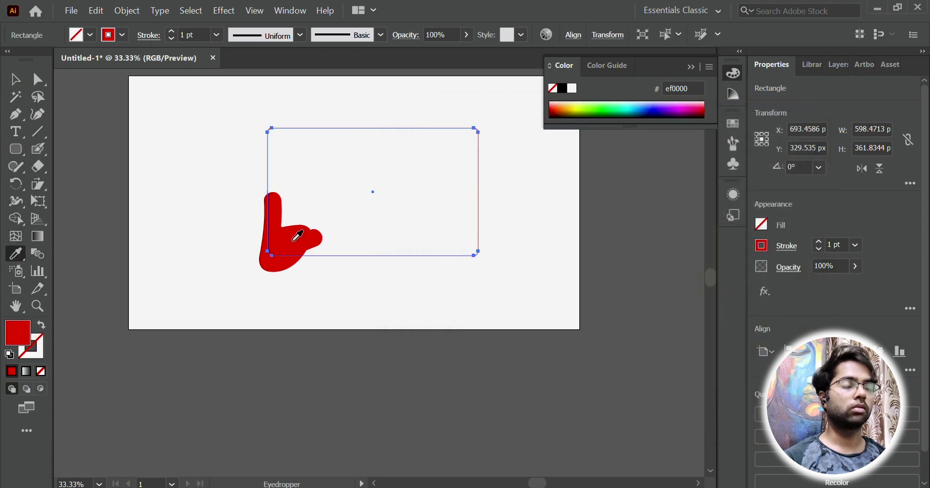
key("v")
Step: Select the red rectangle and the blob together and delete them
left_click_drag(207, 135, 340, 299)
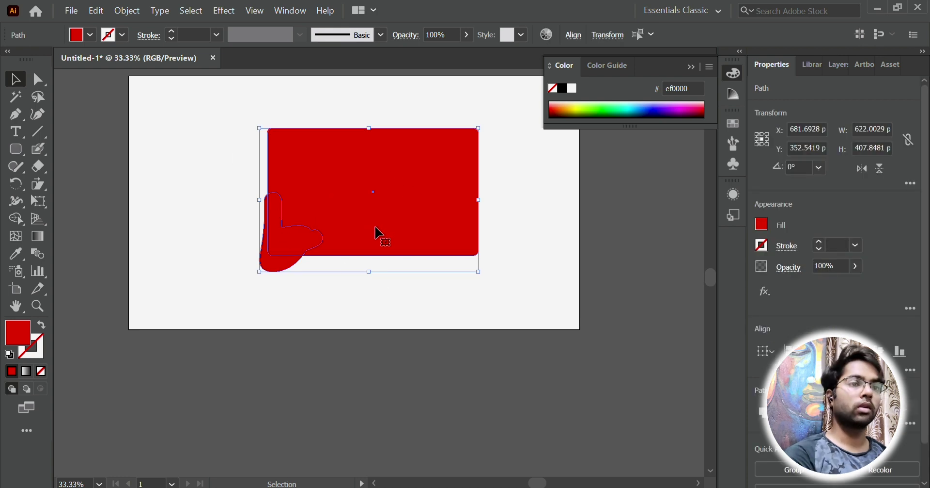
left_click(188, 173)
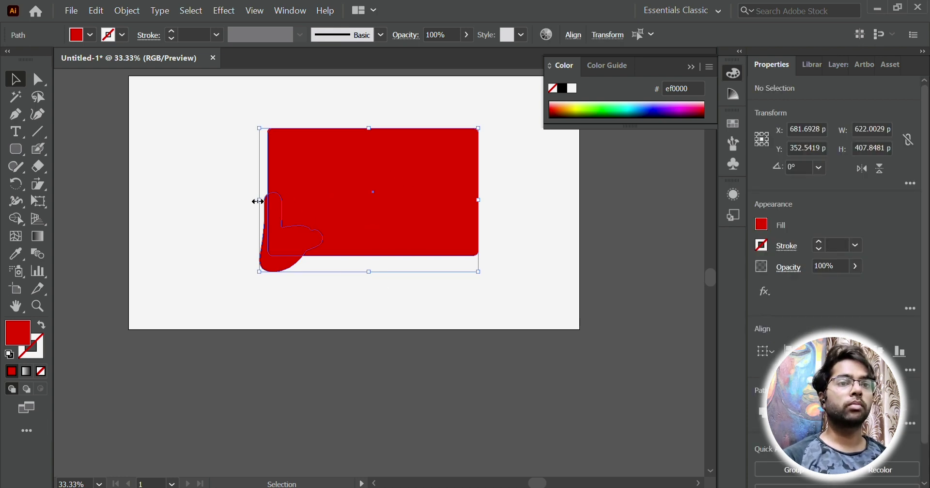
key("Delete")
Step: Draw an open freehand path about 583 × 240 px with the Pencil, and redraw over its upper diagonal part
left_click_drag(24, 170, 60, 183)
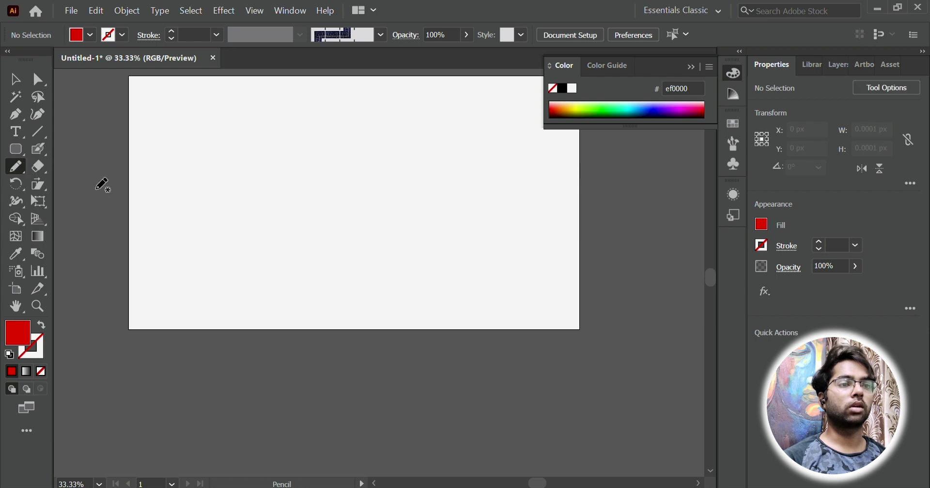
mouse_move(430, 143)
left_mouse_down()
mouse_move(233, 202)
mouse_move(359, 228)
left_mouse_up()
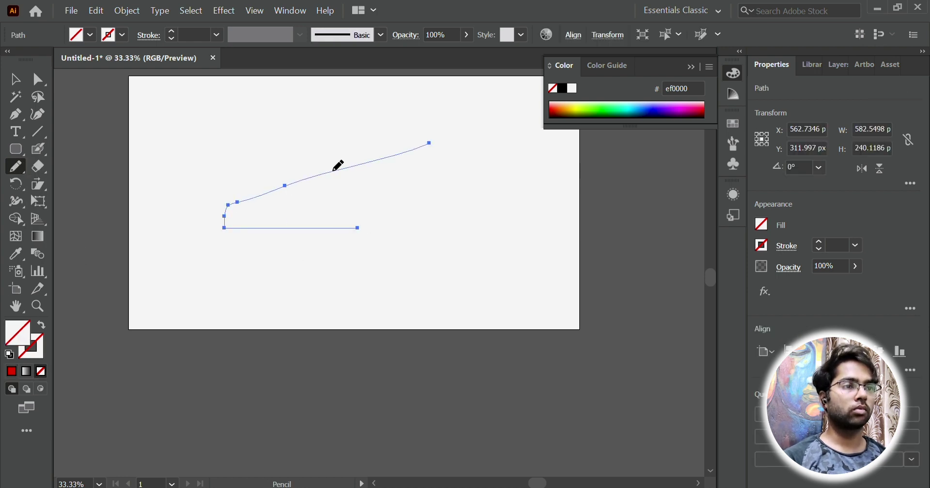
left_click_drag(420, 143, 252, 194)
left_click_drag(354, 168, 202, 190)
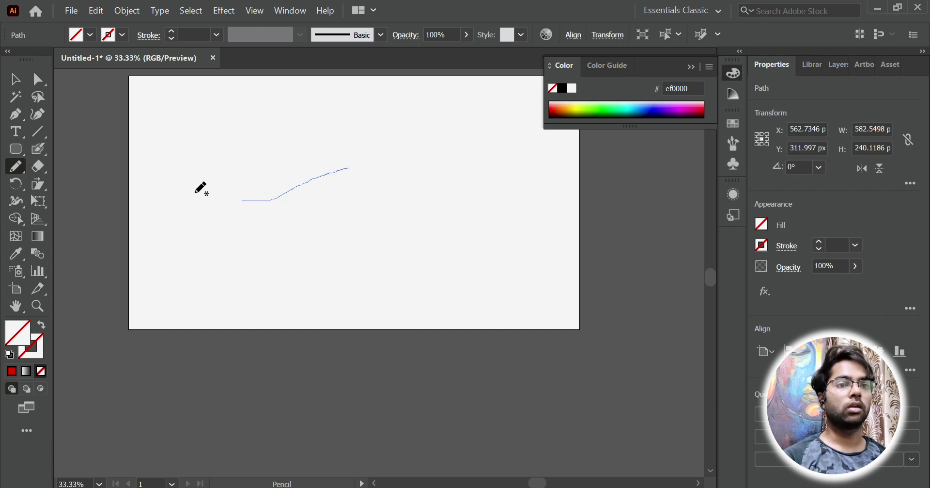
Step: Smooth the pencil path around its left bend with the Smooth tool
left_click_drag(16, 167, 79, 205)
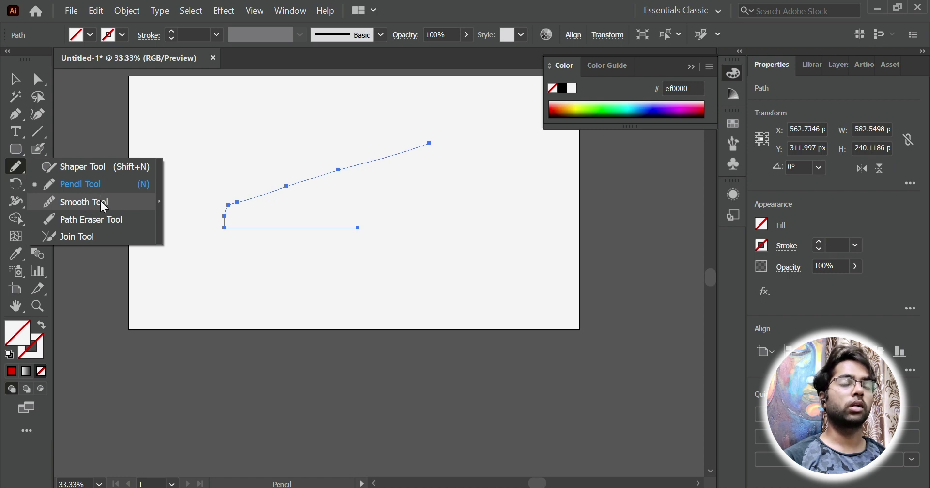
mouse_move(100, 199)
left_mouse_down()
mouse_move(96, 181)
mouse_move(99, 202)
left_mouse_up()
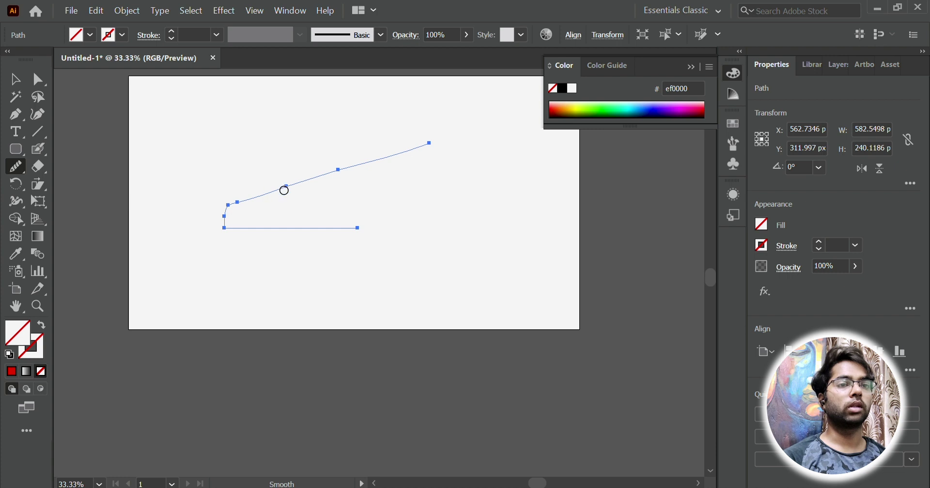
mouse_move(276, 195)
left_mouse_down()
mouse_move(197, 236)
mouse_move(213, 220)
left_mouse_up()
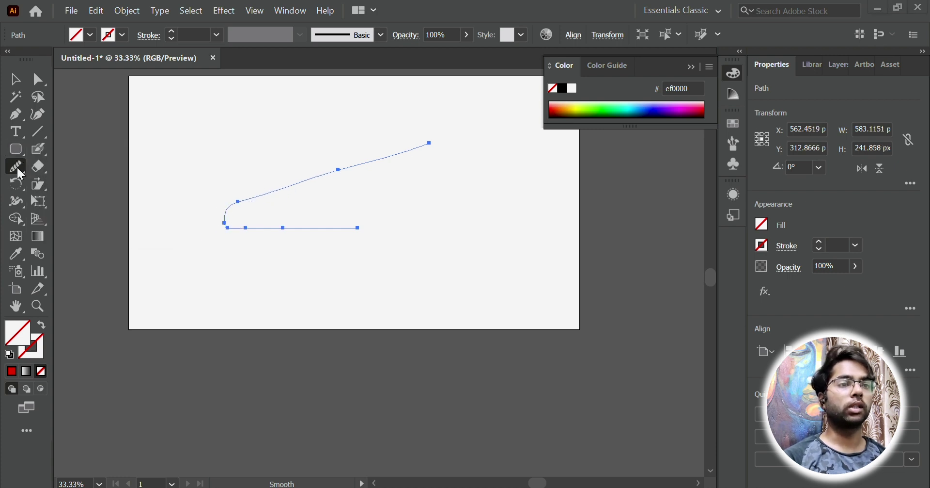
Step: Erase the end portion of the pencil path's upper diagonal with the Path Eraser tool
mouse_move(16, 166)
left_mouse_down()
mouse_move(96, 208)
mouse_move(86, 216)
left_mouse_up()
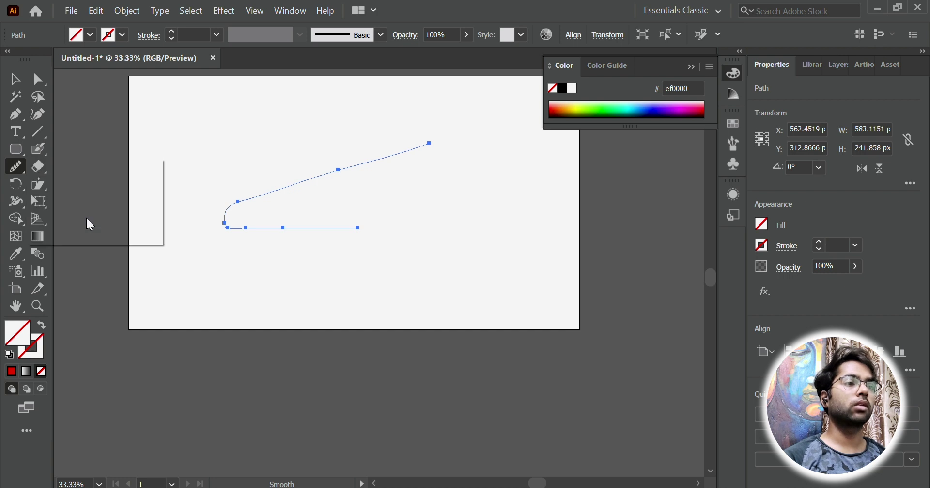
scroll(458, 121, "up", 2)
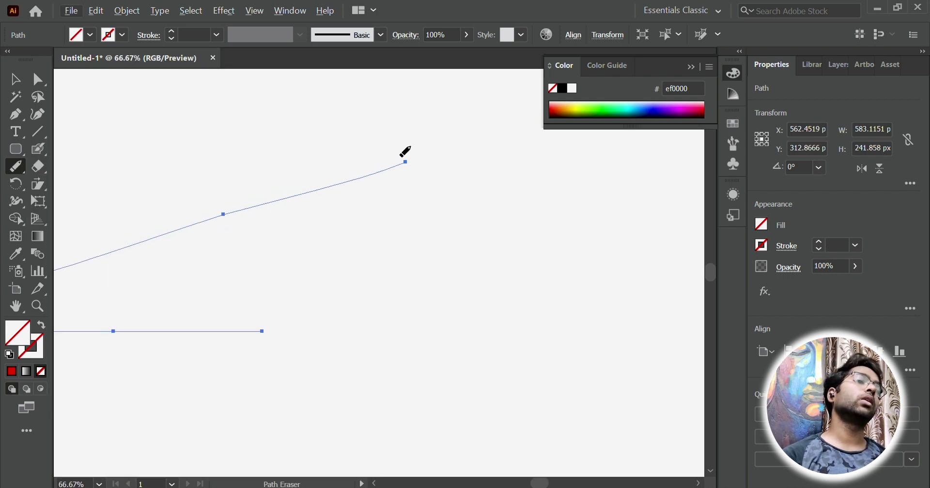
scroll(406, 152, "up", 3)
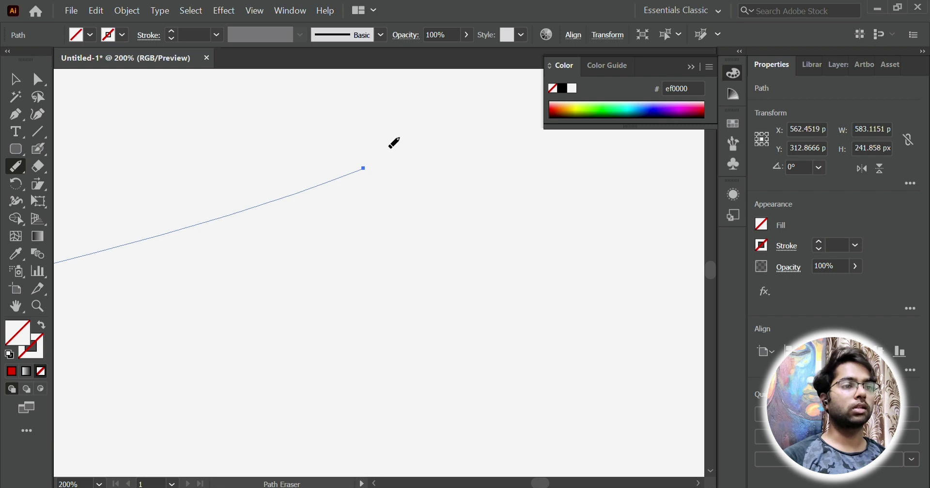
scroll(290, 194, "down", 5)
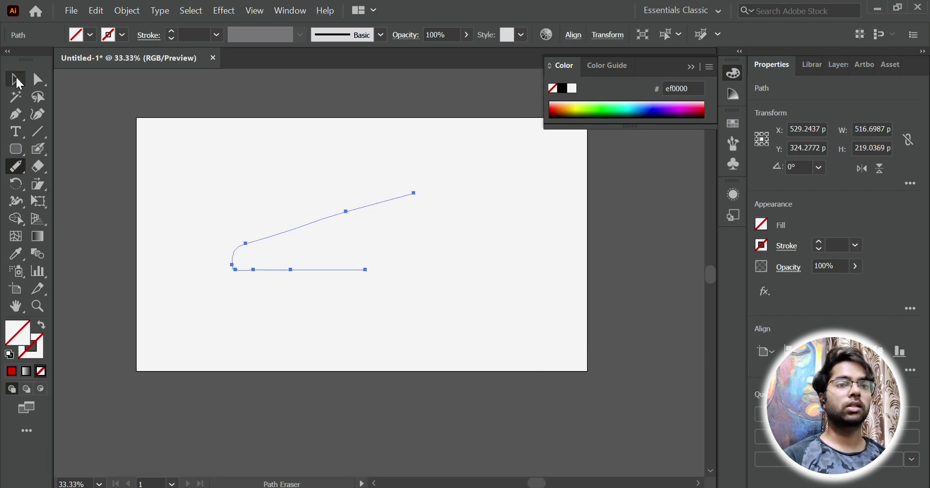
Step: Delete the pencil path and draw an open three-segment triangular path with the Pen, leaving a small gap at its top corner
left_click(15, 79)
left_click(24, 167)
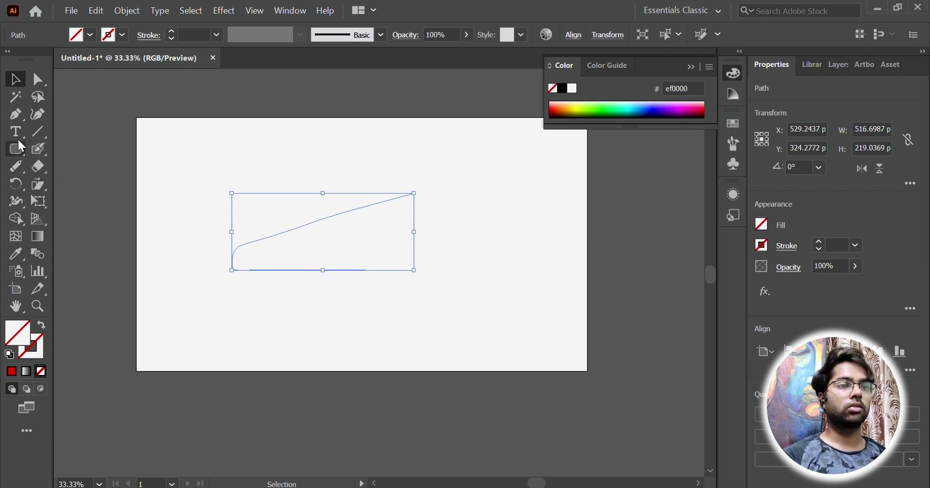
left_click(16, 115)
left_click(239, 146)
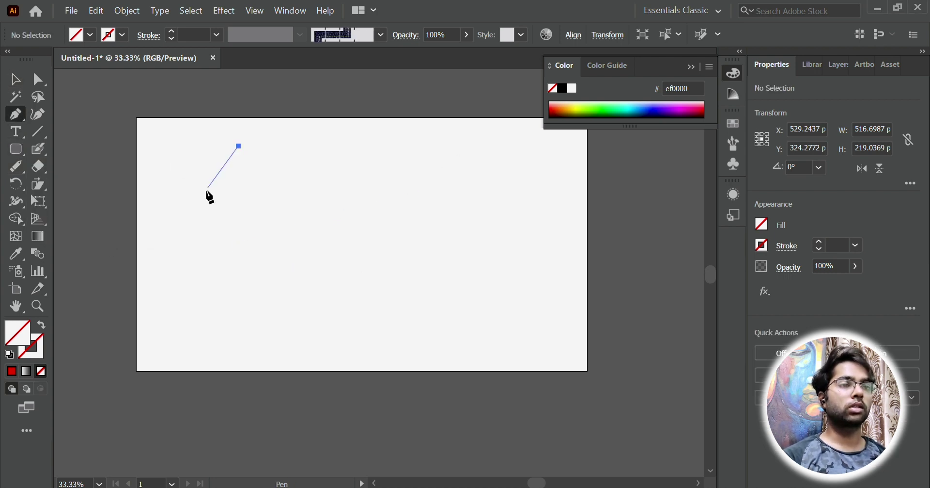
left_click(198, 214)
left_click(312, 182)
left_click(248, 149)
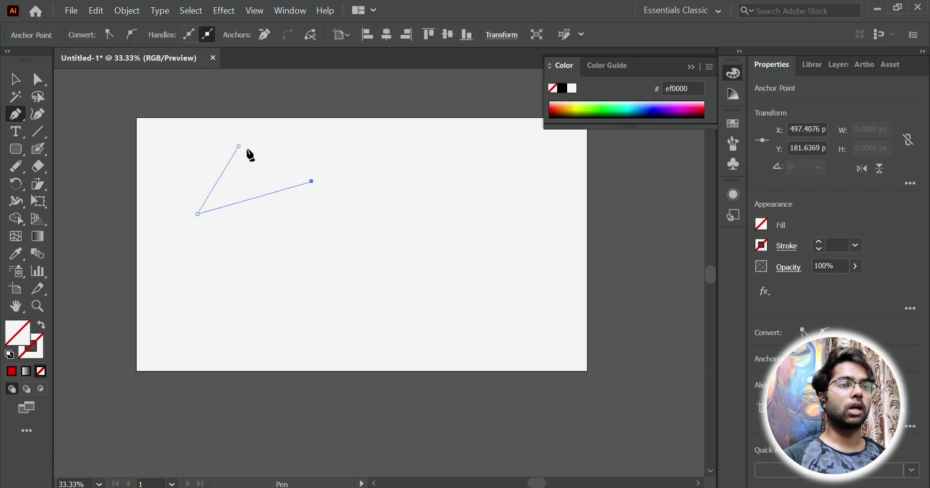
left_click(25, 83)
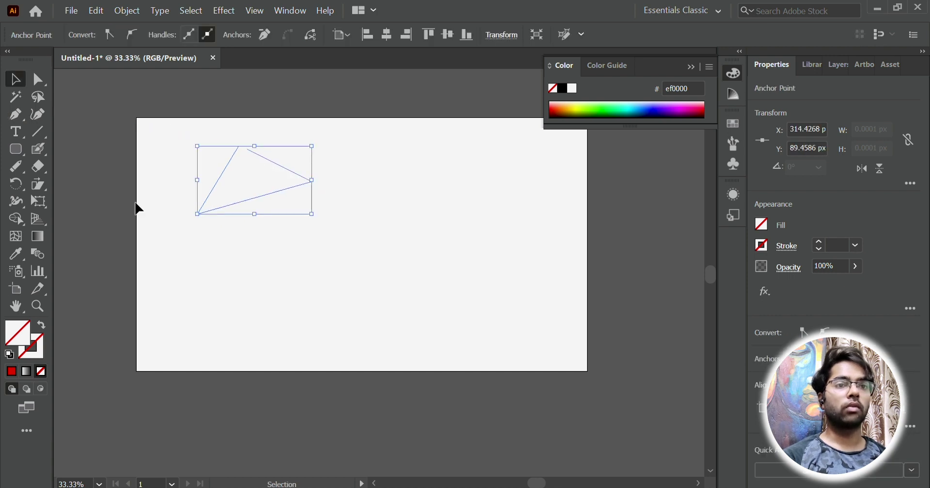
Step: Join the two open ends at the small triangle's top corner with the Join tool
scroll(237, 130, "up", 2)
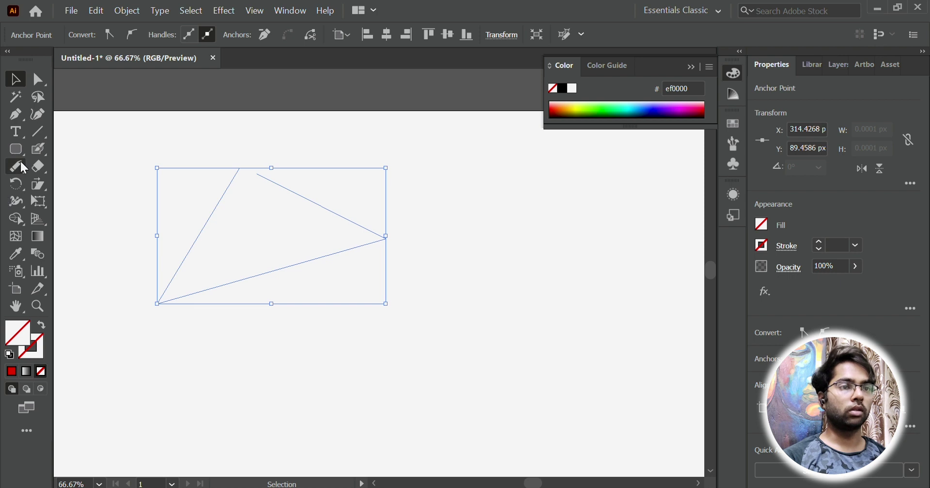
left_click_drag(19, 179, 68, 237)
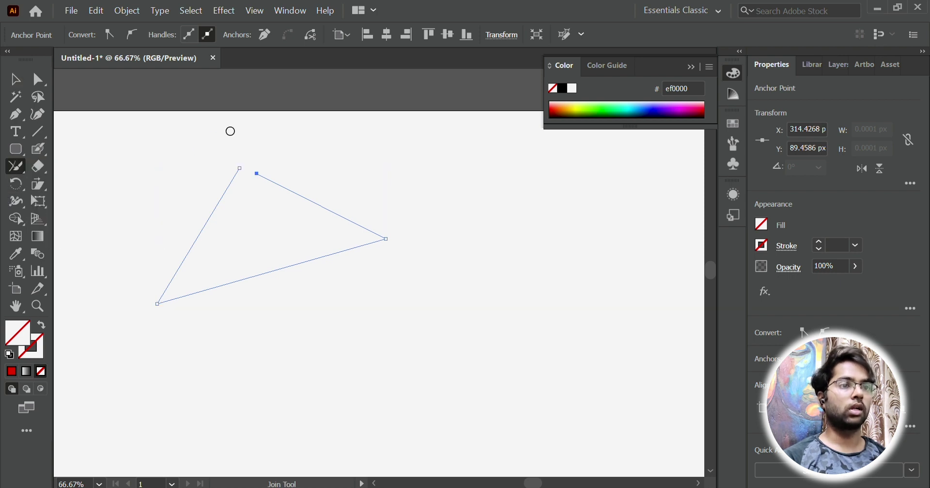
mouse_move(229, 131)
left_mouse_down()
mouse_move(259, 232)
mouse_move(302, 124)
mouse_move(205, 123)
mouse_move(198, 156)
left_mouse_up()
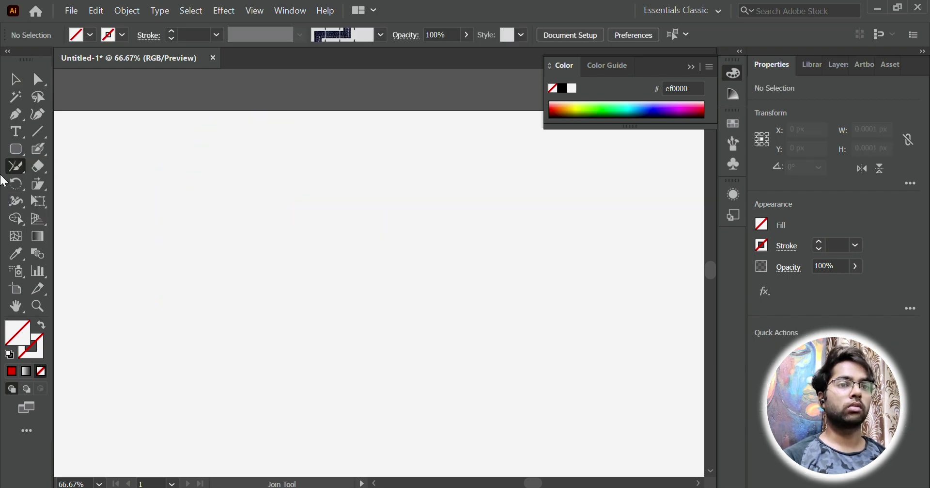
left_click(15, 79)
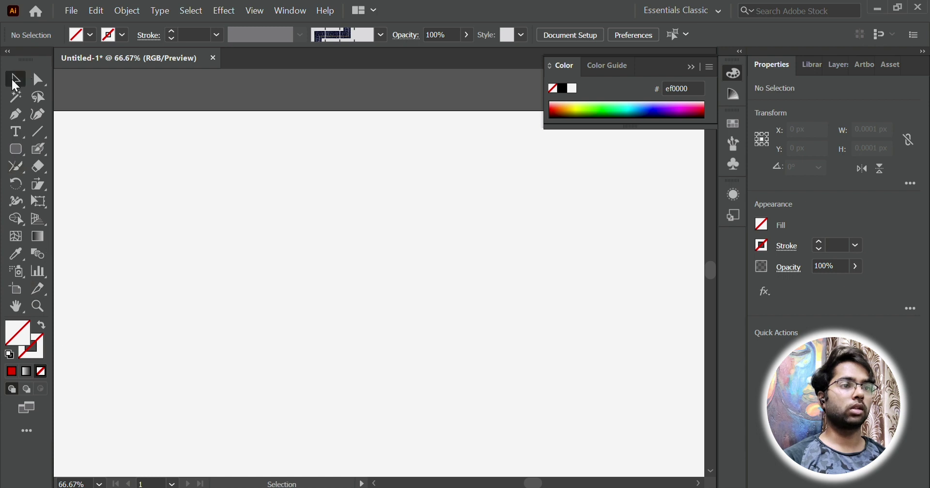
Step: Draw a larger open triangular path with the Pen, leaving a small gap between its two ends at the top
left_click(15, 114)
left_click(314, 159)
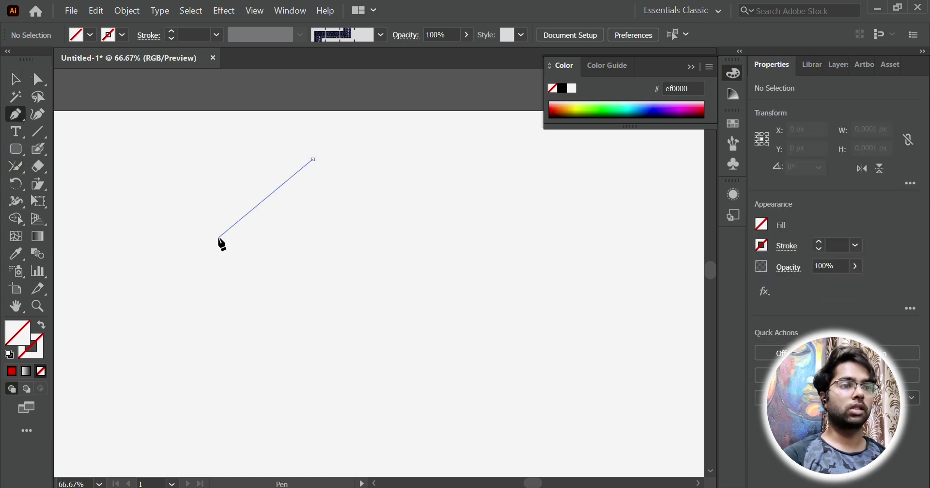
left_click(176, 312)
left_click(578, 272)
left_click(335, 171)
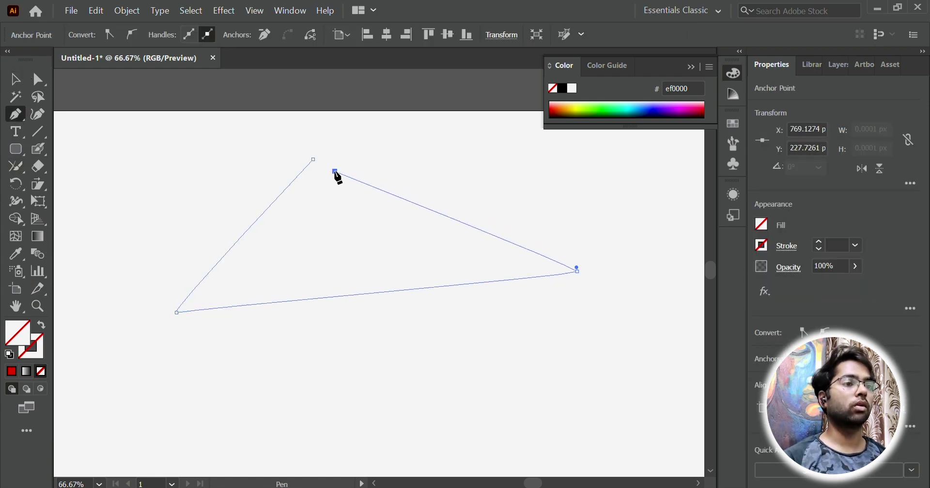
Step: Give the larger open triangle a black (000000) stroke with a weight of 1 pt
double_click(42, 347)
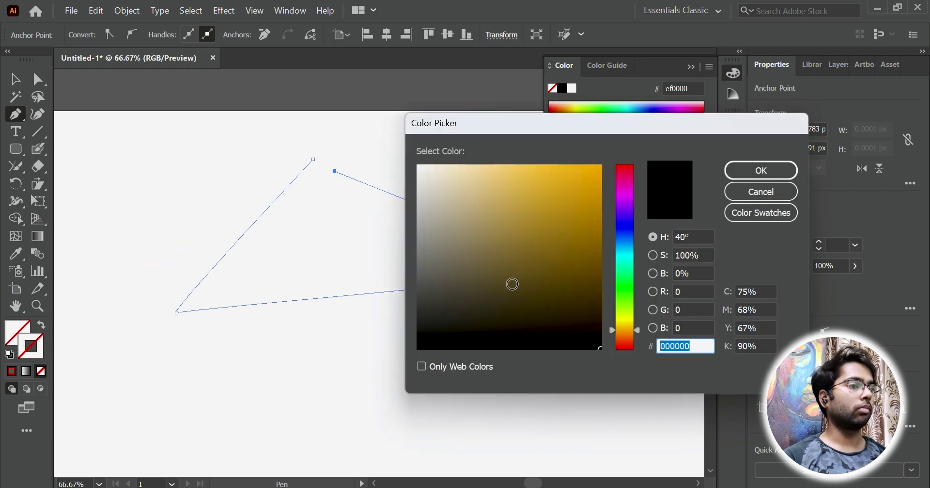
left_click(763, 193)
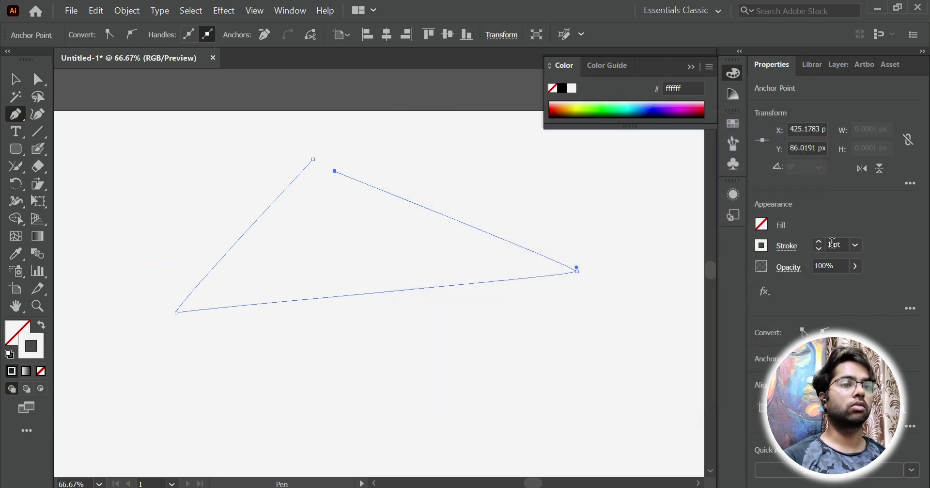
left_click(835, 244)
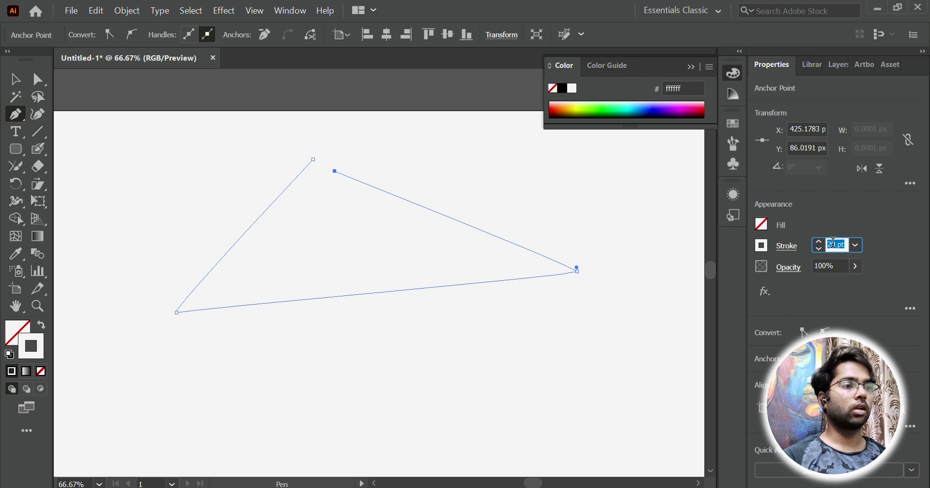
double_click(34, 348)
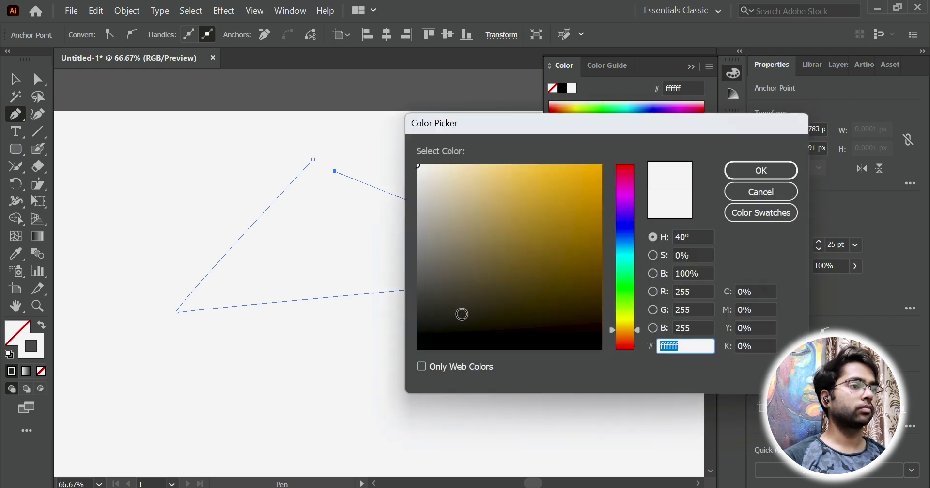
type("000000")
left_click(775, 172)
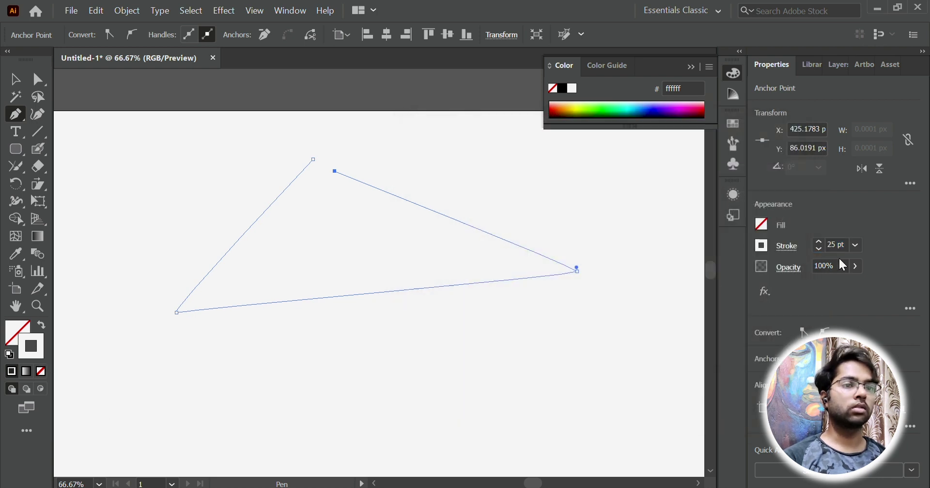
scroll(837, 246, "down", 18)
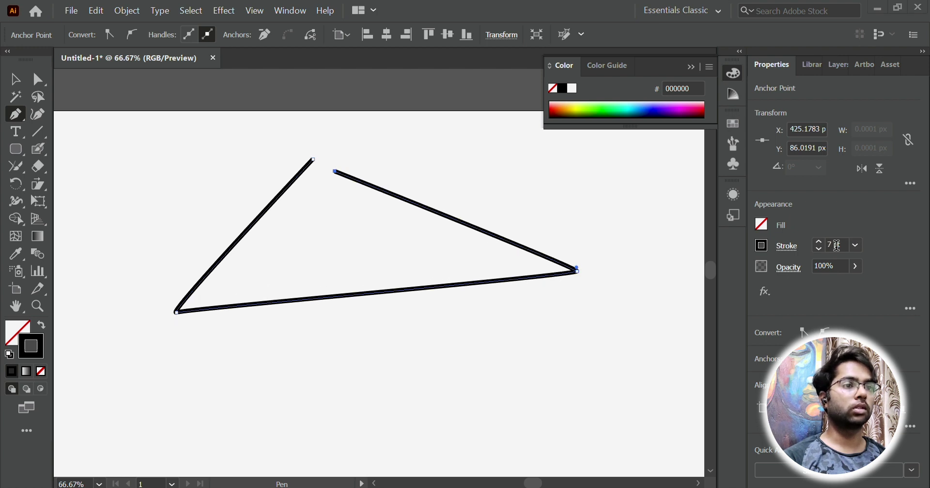
scroll(837, 245, "down", 6)
Step: Close the gap at the black triangle's top corner with the Join tool
left_click(16, 166)
mouse_move(286, 146)
left_mouse_down()
mouse_move(353, 223)
mouse_move(281, 157)
left_mouse_up()
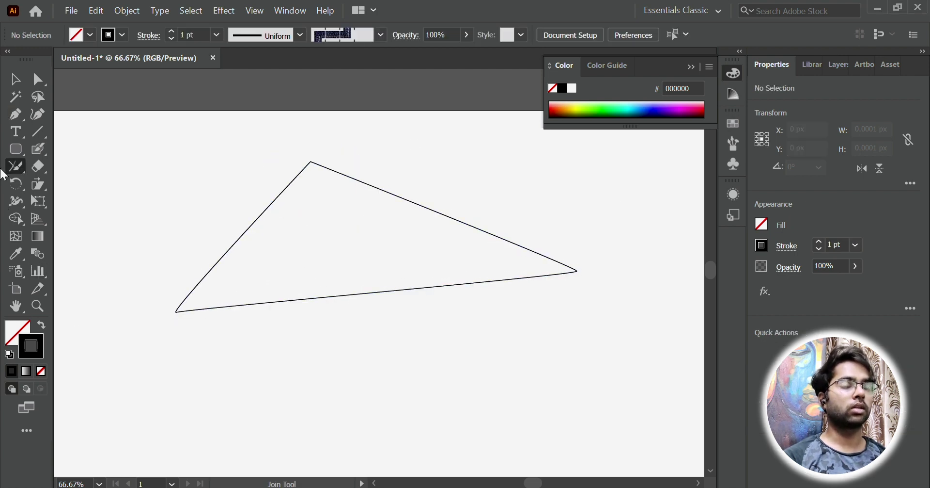
left_click(16, 79)
Step: Select the whole black triangle and delete it
key("ctrl+minus")
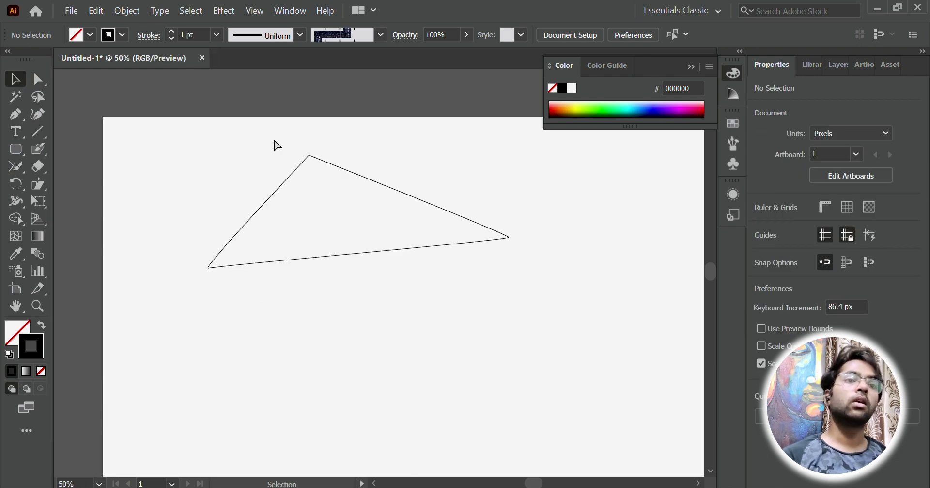
left_click_drag(234, 136, 452, 284)
key("Delete")
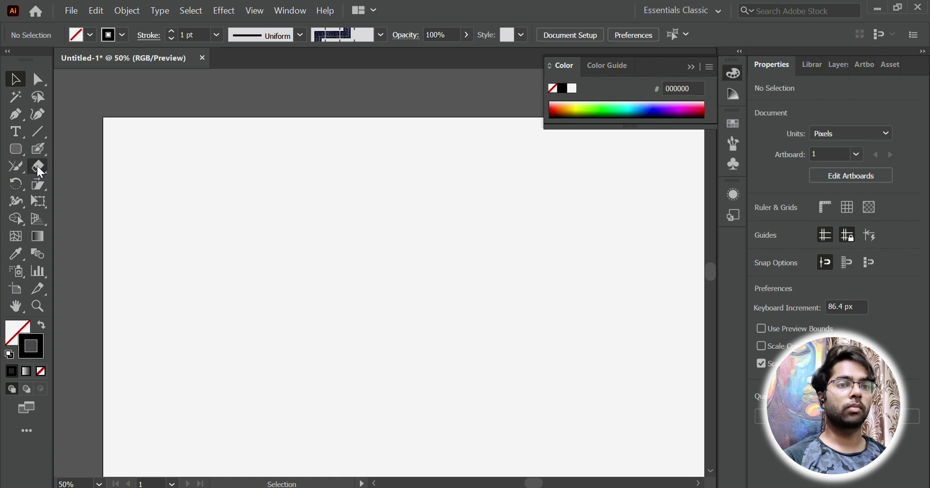
Step: Draw a rectangle about 476 × 312 px near the artboard's middle and fill it with blue (0600f7)
left_click_drag(22, 149, 74, 165)
left_click_drag(266, 199, 518, 364)
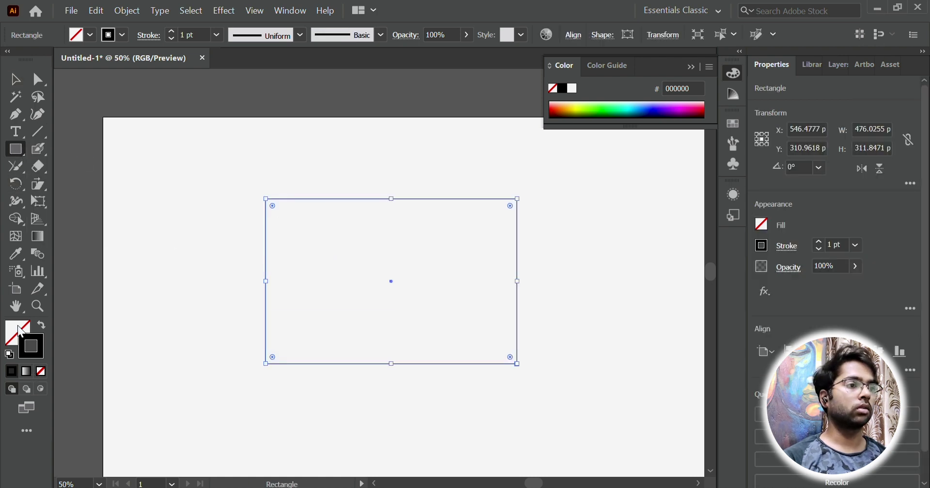
double_click(20, 331)
left_click(601, 171)
left_click_drag(624, 208, 624, 224)
left_click(762, 170)
left_click(22, 82)
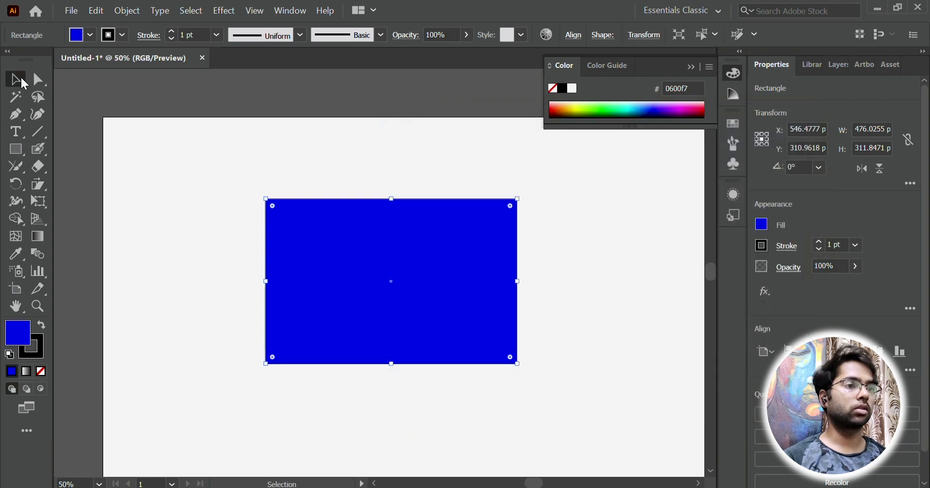
Step: Erase a strip along the lower part of the blue rectangle's left edge with the Eraser tool
left_click(38, 167)
scroll(338, 249, "down", 3)
left_click_drag(269, 190, 262, 294)
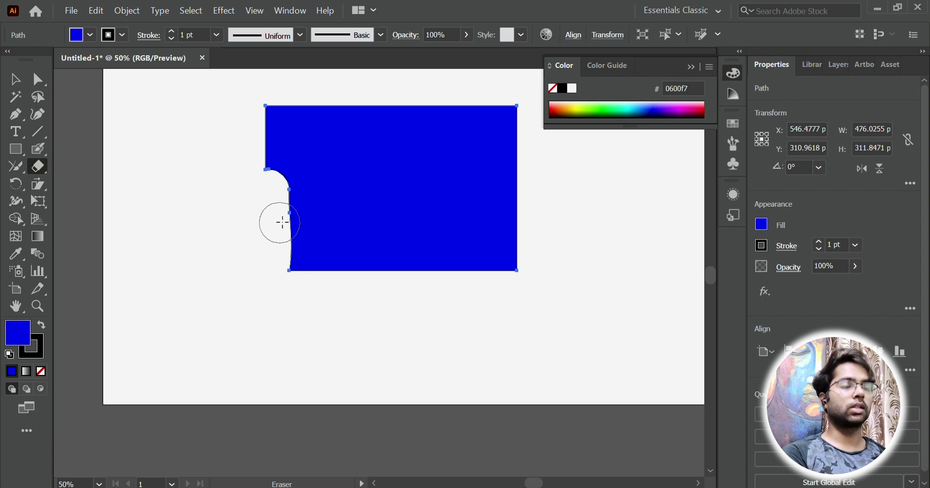
Step: Enlarge the Eraser's brush size, and reduce it to a size smaller than the one first used
key("bracketright")
key("bracketright")
key("bracketright")
key("bracketright")
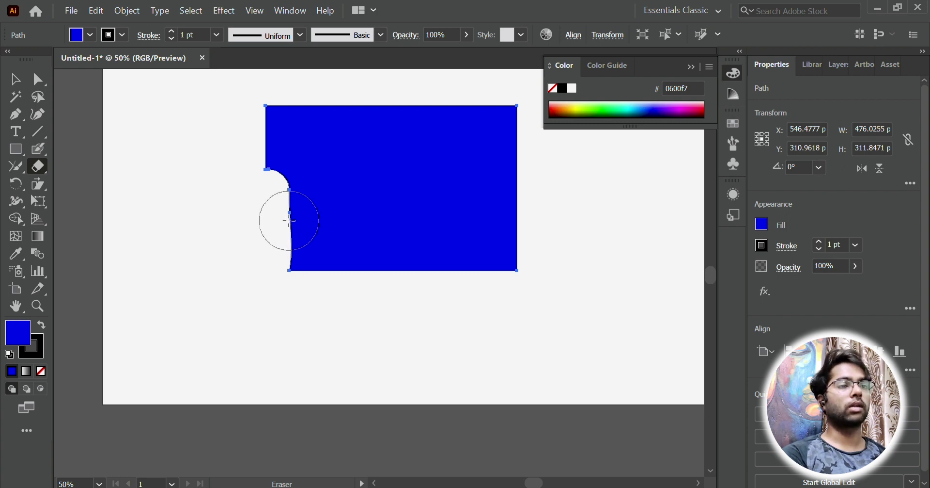
key("bracketleft")
key("bracketleft")
key("bracketleft")
key("bracketleft")
key("bracketleft")
key("bracketleft")
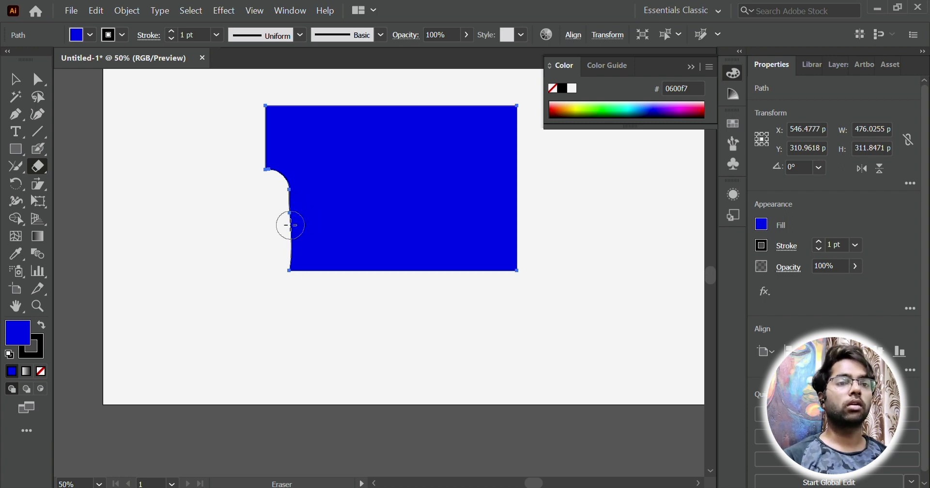
Step: Cut the blue shape's path at its upper-right corner with the Scissors tool, and try a cut on the bottom edge
left_click(36, 166)
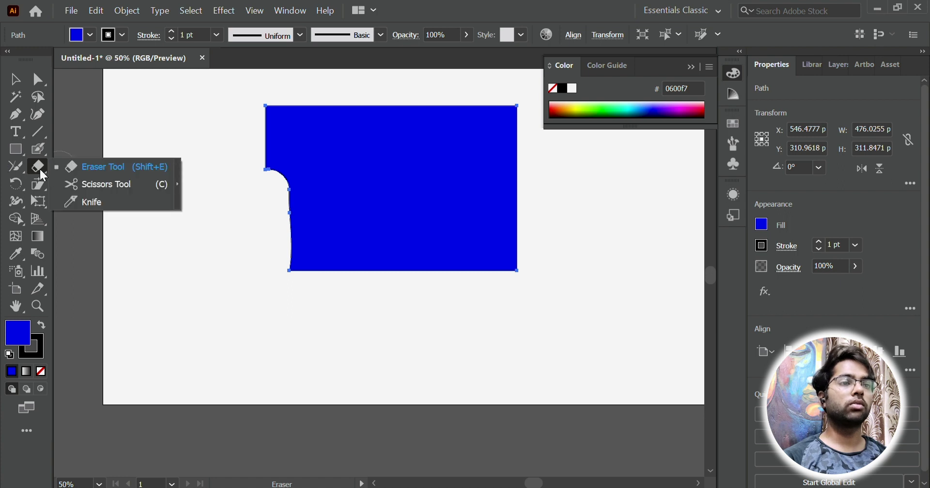
left_click(106, 185)
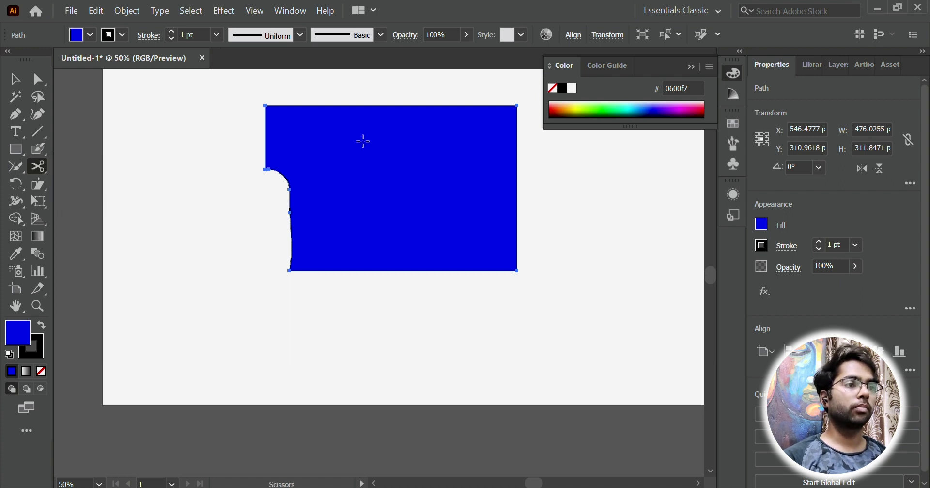
scroll(516, 97, "up", 2)
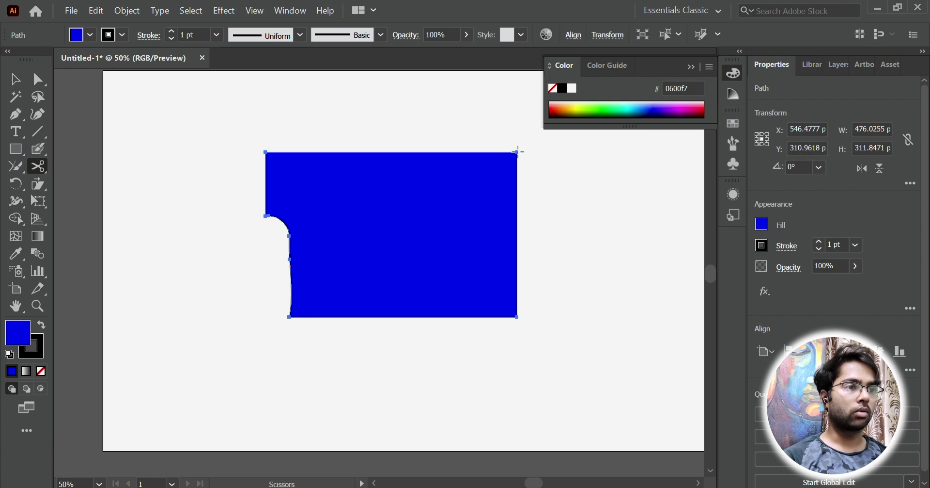
left_click(517, 153)
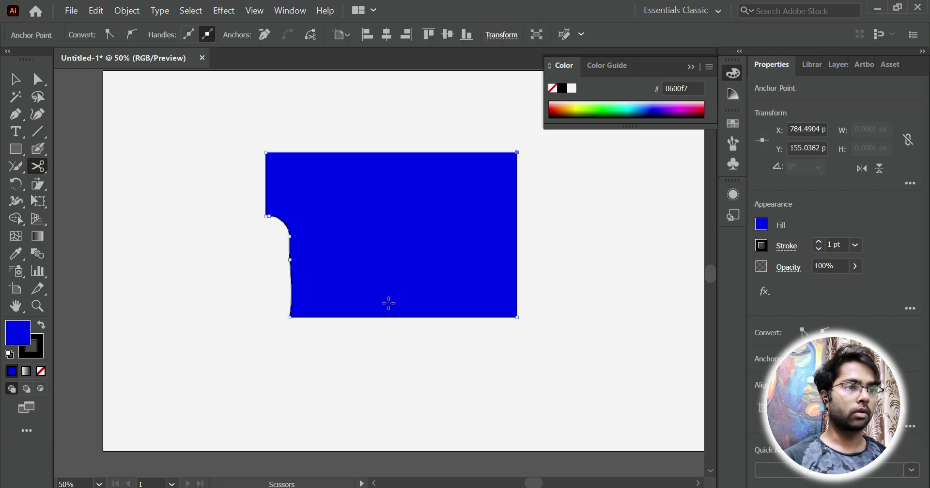
left_click(351, 315)
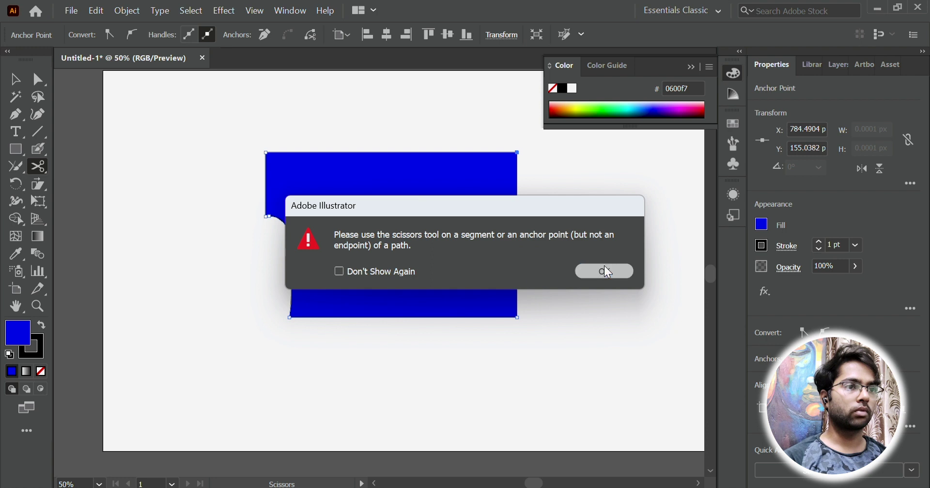
left_click(602, 270)
Step: Split the blue shape in two by cutting its path near the middle of the top edge and of the bottom edge
left_click(368, 153)
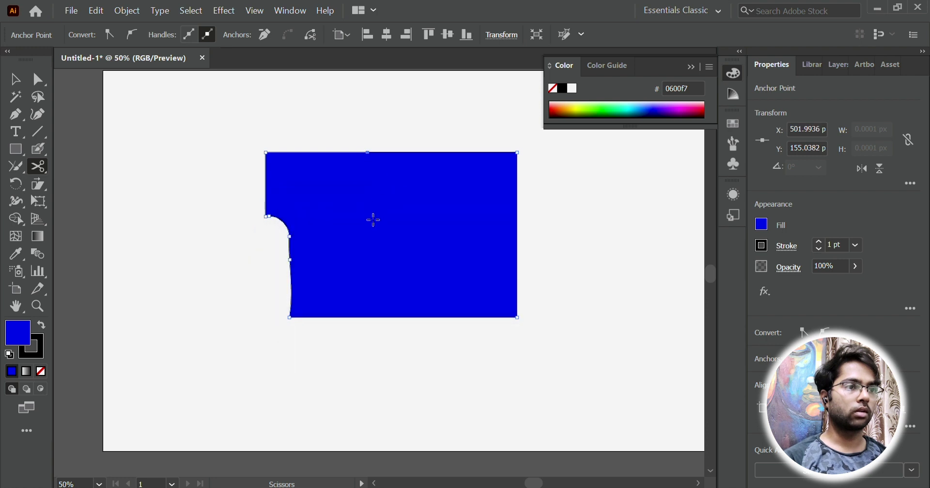
left_click(370, 315)
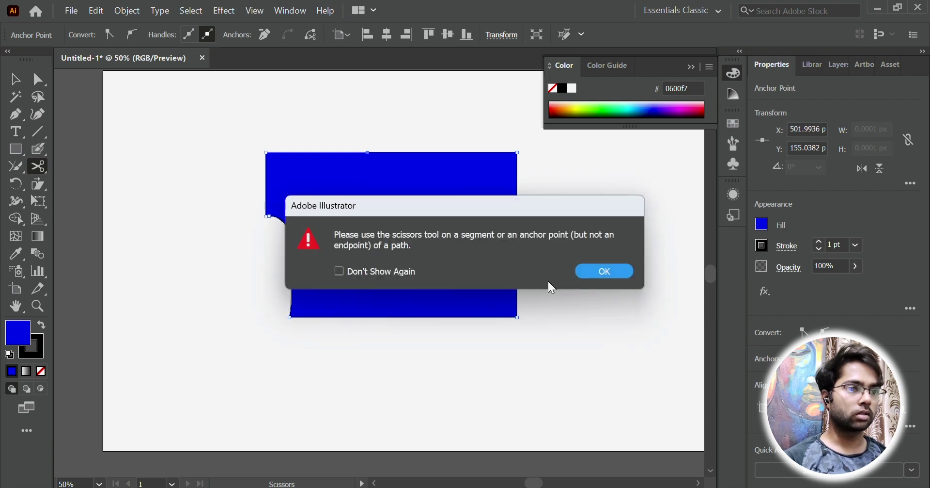
left_click(599, 270)
key("plus")
key("ctrl+plus")
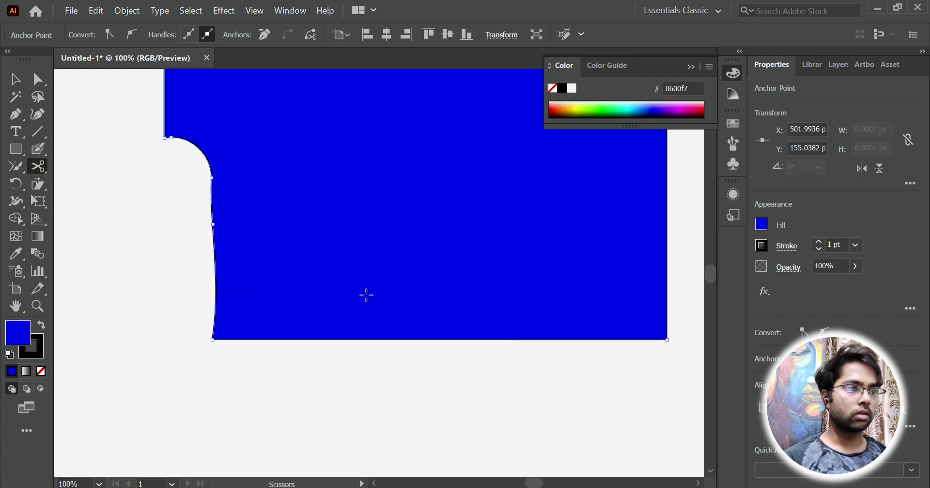
left_click(350, 339)
scroll(425, 222, "down", 4)
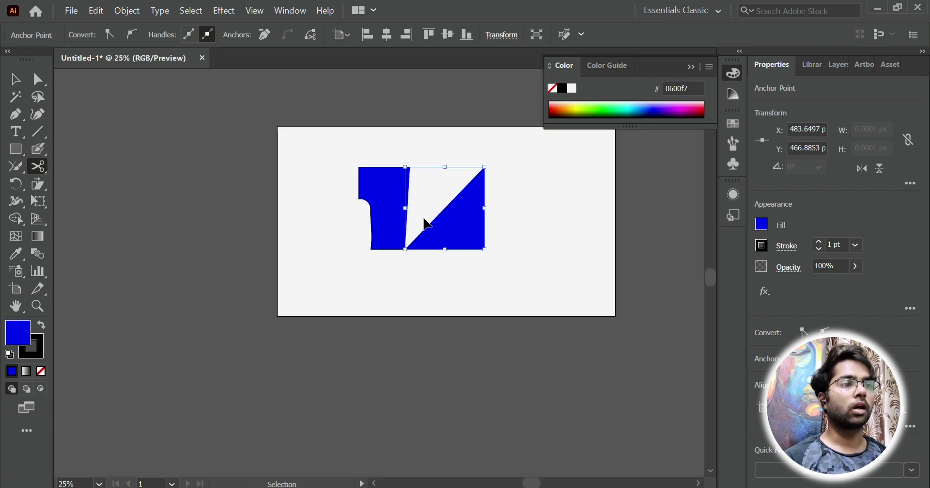
scroll(425, 219, "right", 1)
scroll(423, 181, "up", 2)
scroll(422, 182, "up", 1)
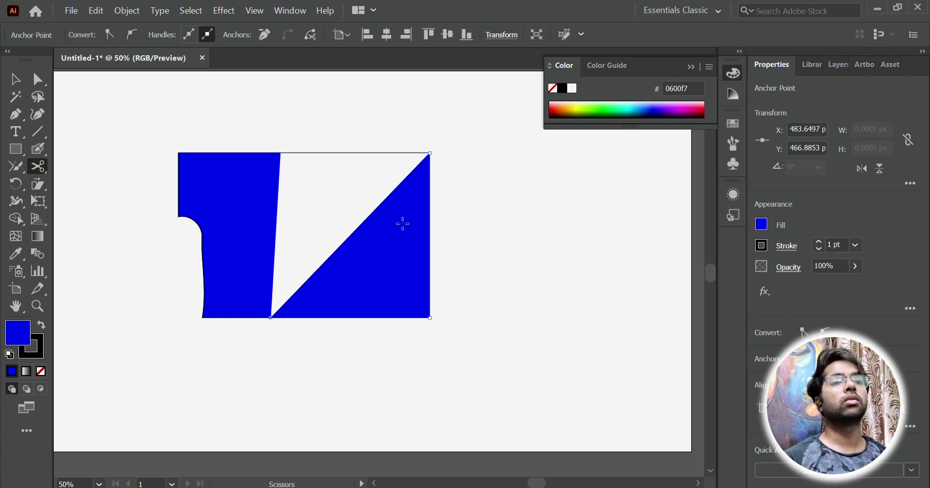
Step: Deselect everything and slice the lower-right corner off the blue triangle along a freehand curve with the Knife tool
left_click(15, 79)
left_click(350, 152)
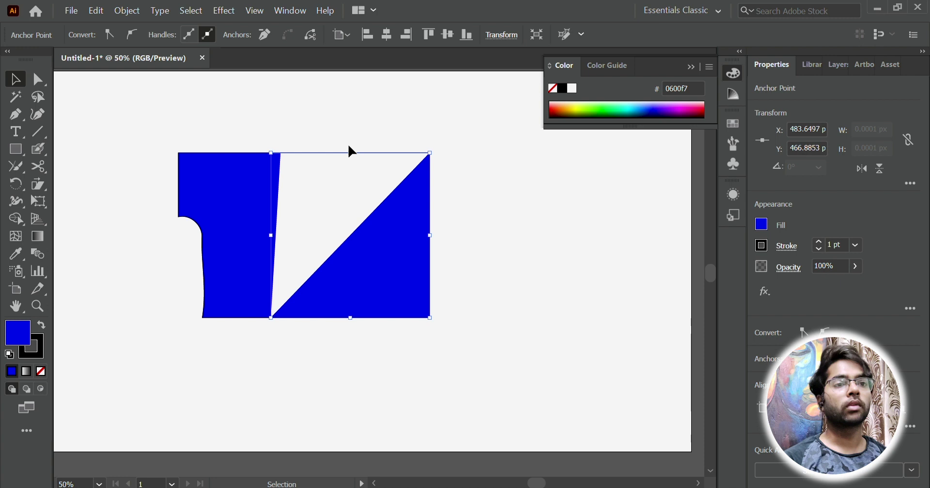
left_click(227, 131)
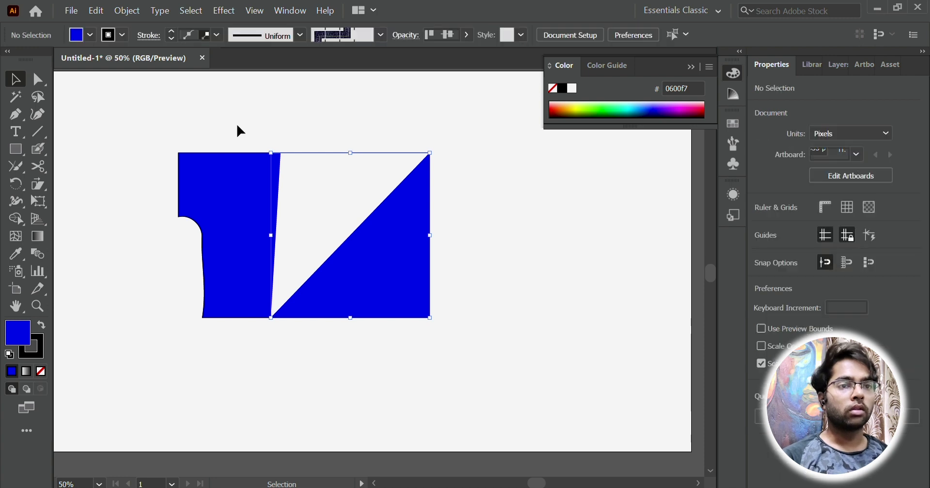
right_click(37, 168)
left_click(88, 200)
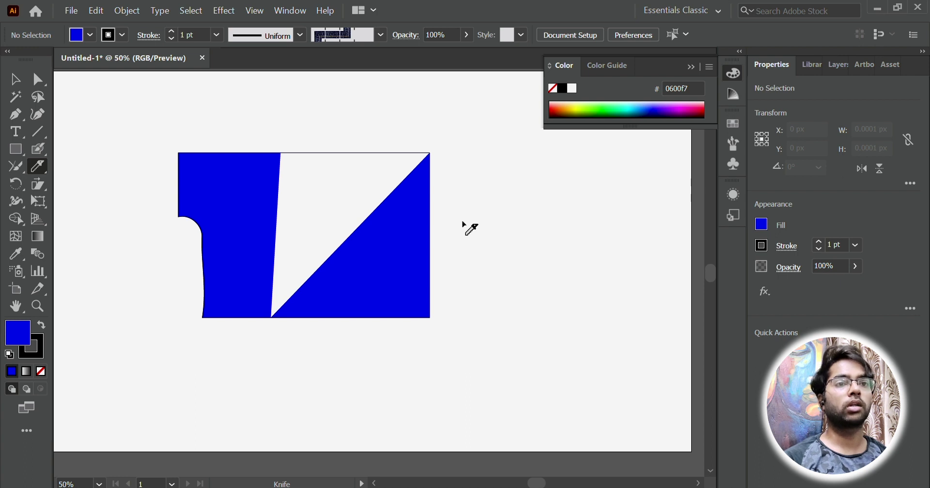
mouse_move(481, 212)
left_mouse_down()
mouse_move(418, 276)
mouse_move(301, 334)
left_mouse_up()
Step: Move the sliced corner piece away to the right of the blue triangle with Direct Selection, and deselect it
left_click(38, 80)
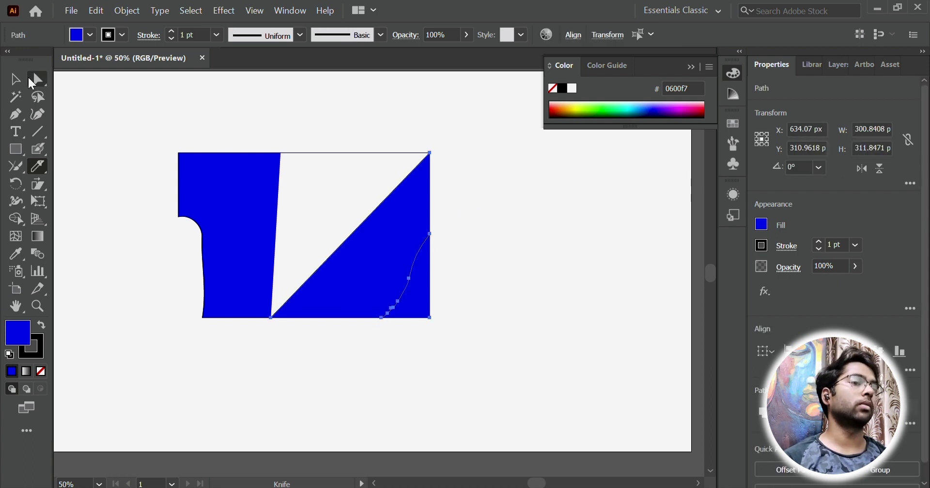
left_click(286, 103)
left_click_drag(435, 303, 553, 329)
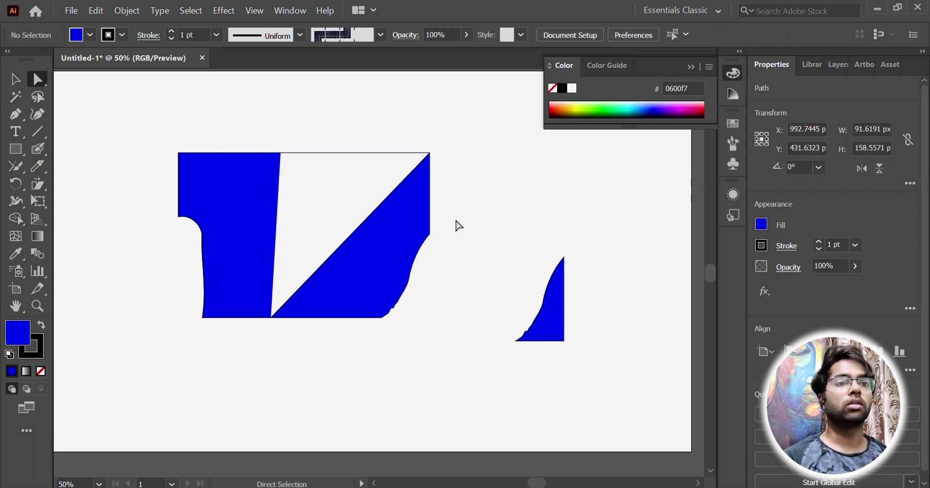
left_click(457, 226)
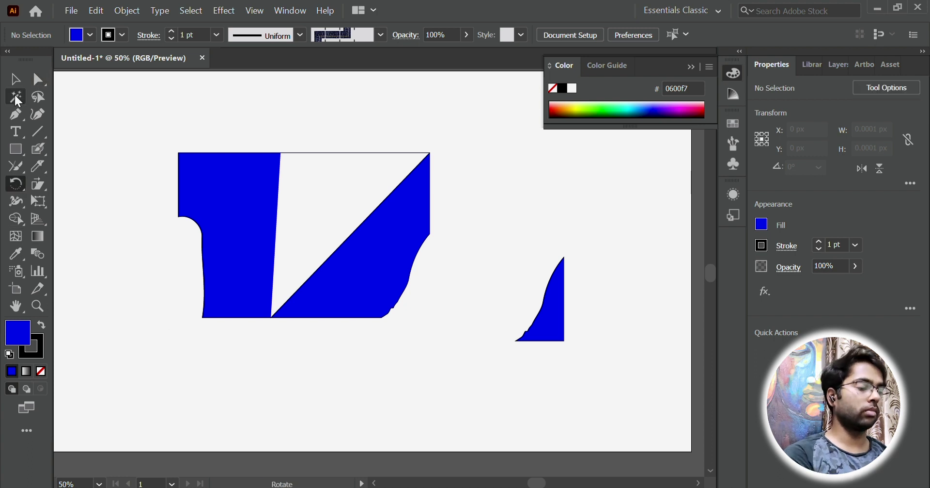
Step: Select all the blue pieces on the artboard and delete them
left_click(15, 79)
left_click_drag(322, 314, 584, 383)
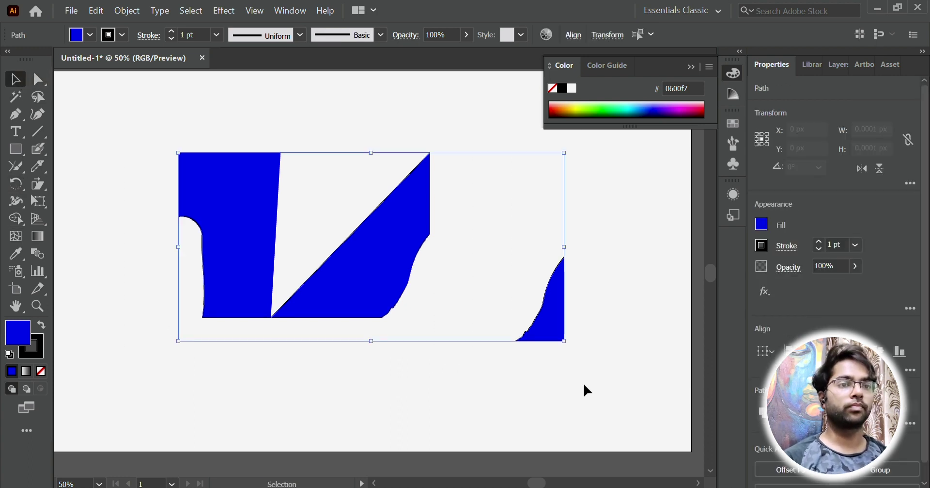
key("Delete")
Step: Draw a blue rectangle about 245 × 176 px in the upper-left part of the artboard and deselect it
left_click(16, 183)
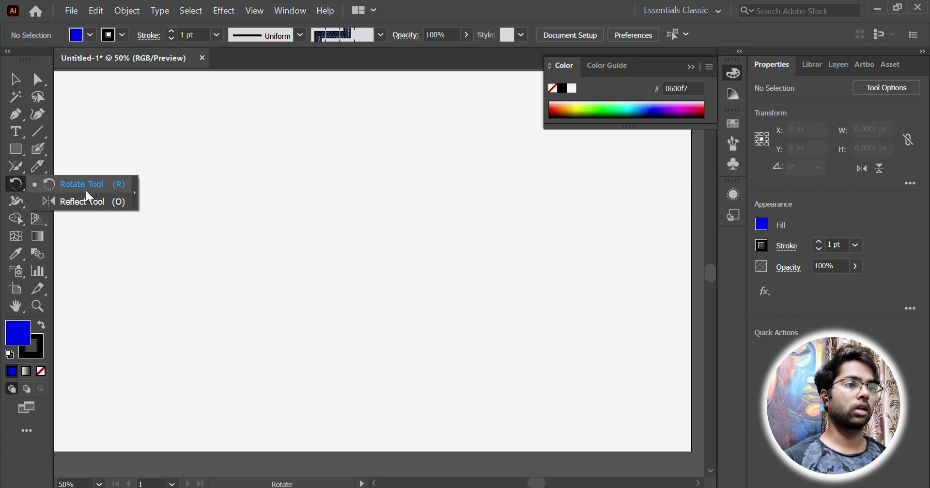
left_click(135, 164)
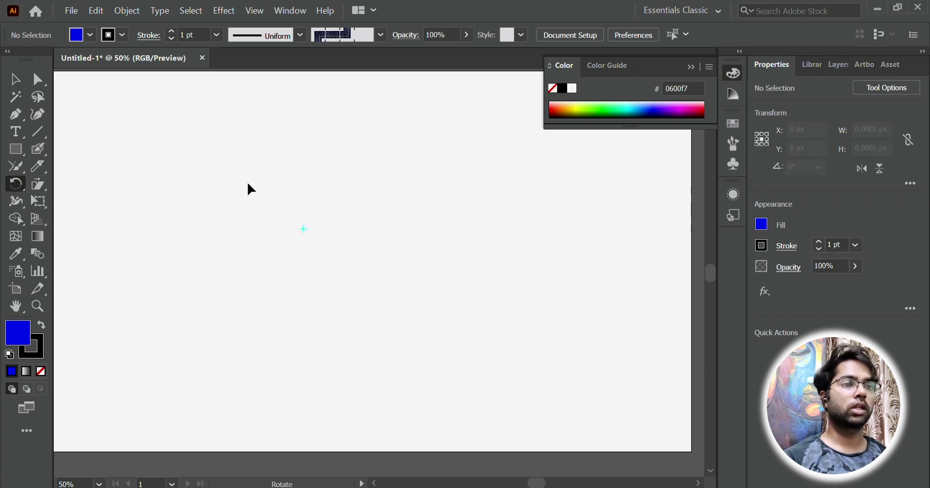
left_click(19, 150)
left_click_drag(204, 145, 335, 240)
key("v")
left_click(280, 101)
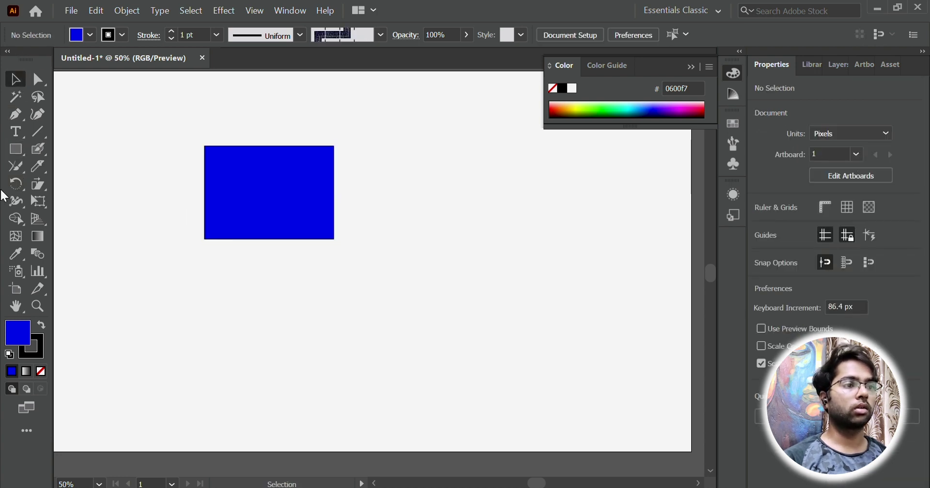
Step: Move the blue rectangle slightly down and to the right with the Selection tool
key("r")
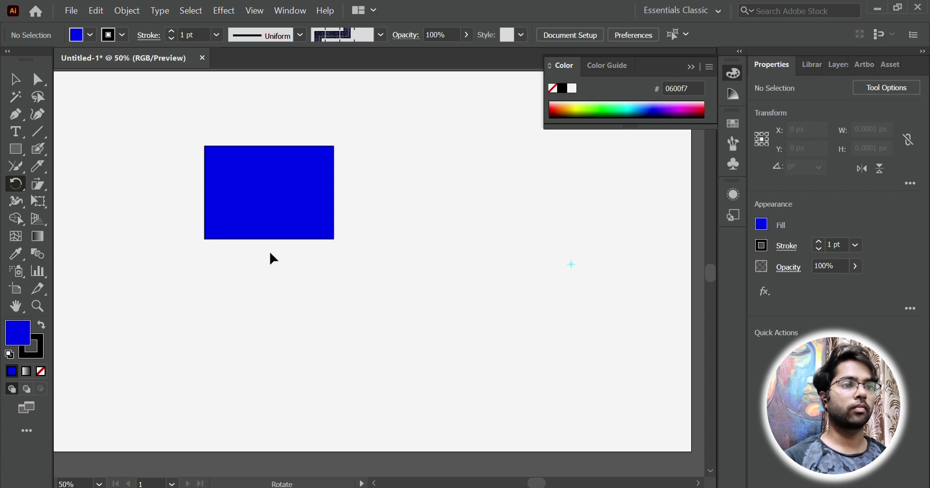
left_click(15, 79)
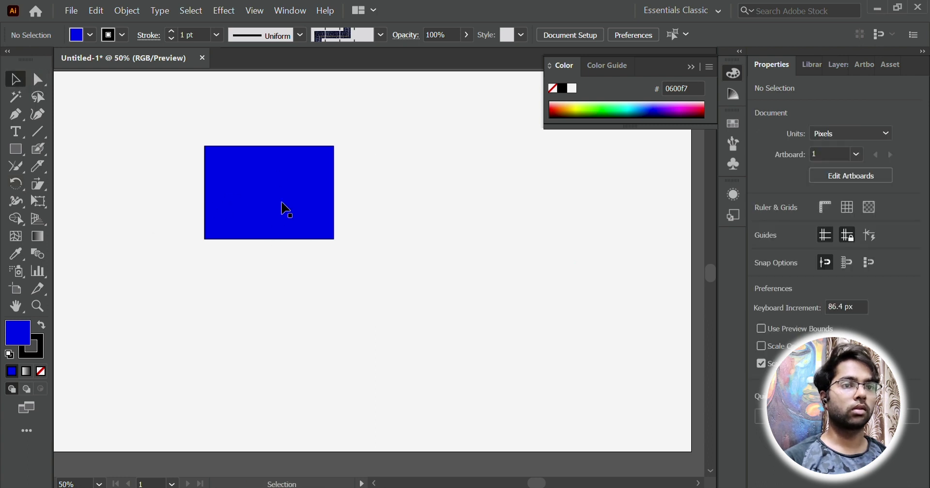
left_click_drag(285, 208, 304, 237)
Step: Place the rotation center to the right of the rectangle and create a copy rotated about 243° around it
left_click(16, 186)
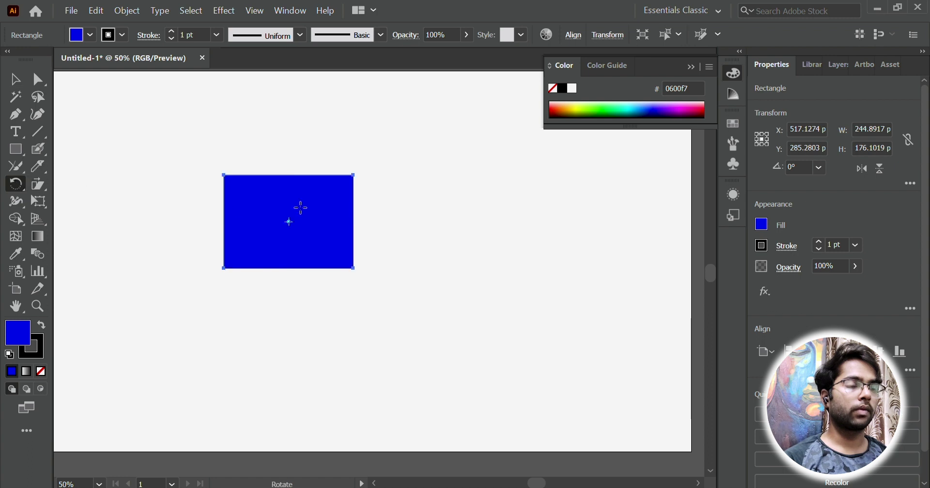
left_click(430, 223)
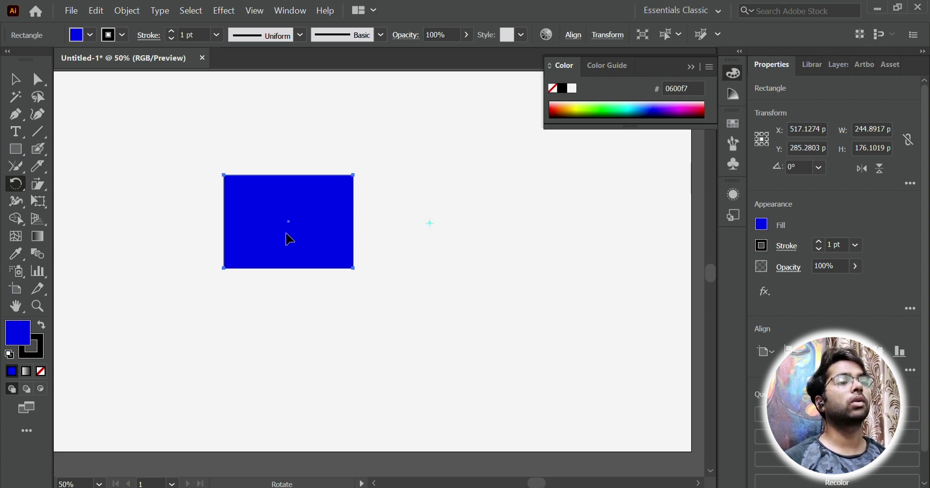
left_click_drag(289, 239, 464, 157)
key("ctrl")
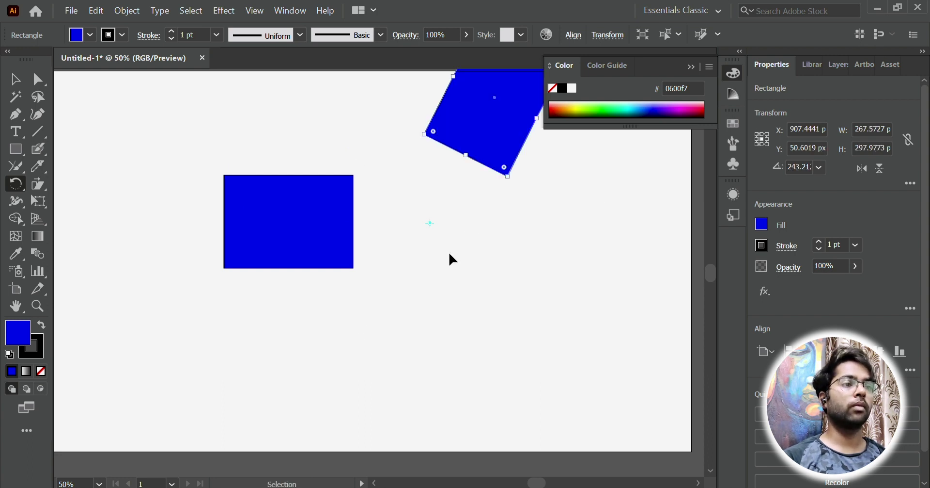
Step: Repeat the rotated copy eleven more times around the same center point
key("ctrl+d")
key("ctrl+d")
key("ctrl+d")
key("ctrl+d")
key("ctrl+d")
key("ctrl+d")
key("ctrl+d")
key("ctrl+d")
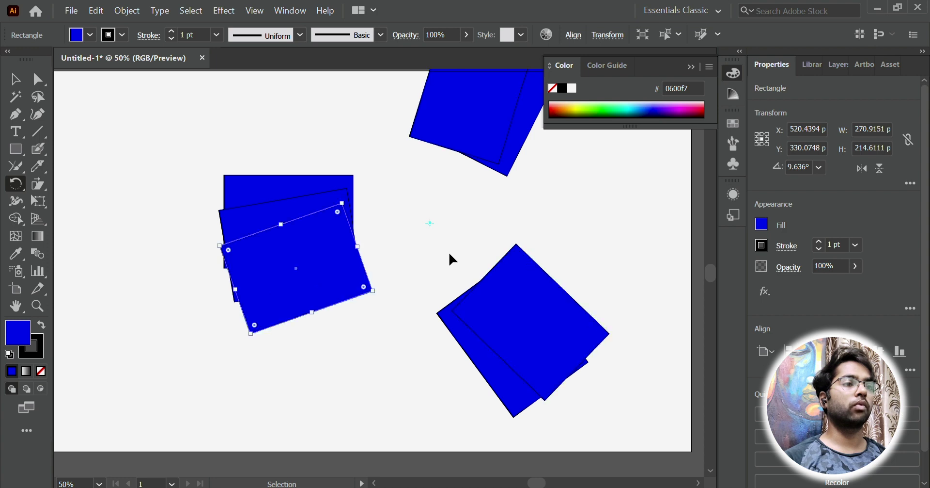
key("ctrl+d")
key("ctrl+d")
key("ctrl+d")
key("ctrl+minus")
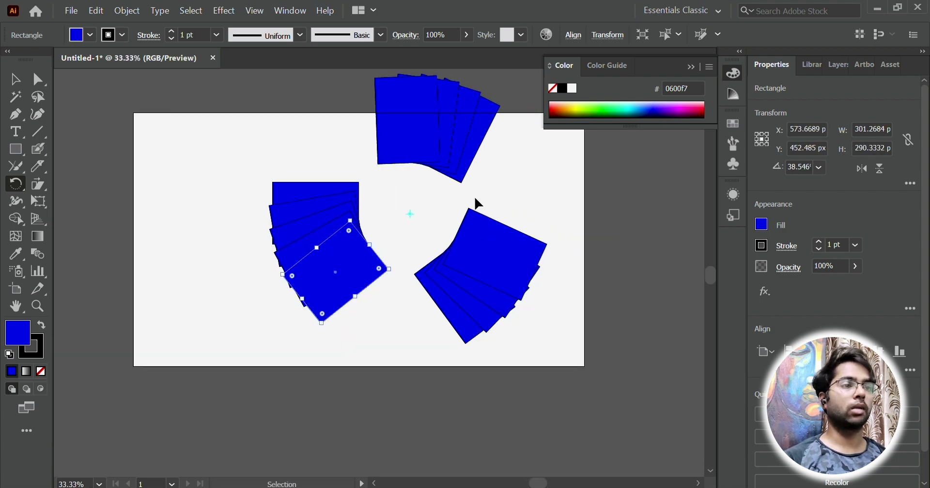
scroll(318, 317, "right", 1)
Step: Select all the rotated rectangles and delete them
left_click(15, 79)
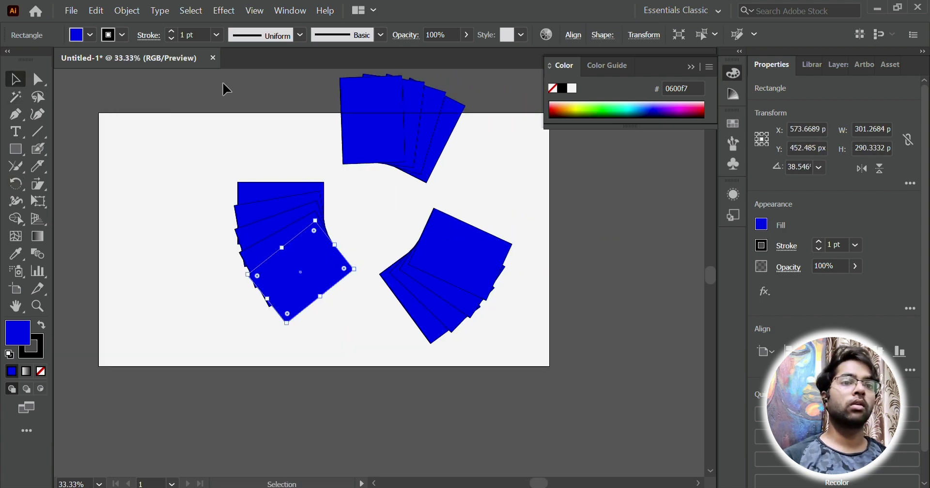
left_click_drag(203, 112, 498, 365)
key("Delete")
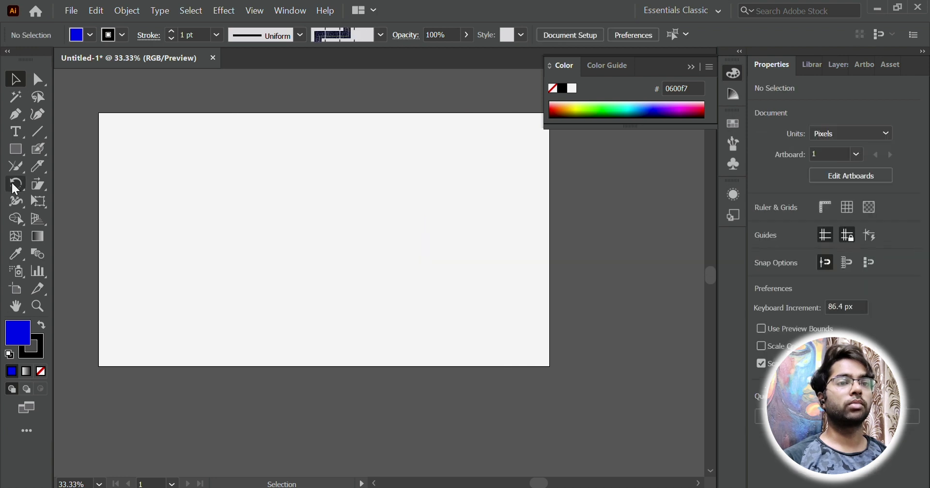
left_click_drag(19, 186, 81, 197)
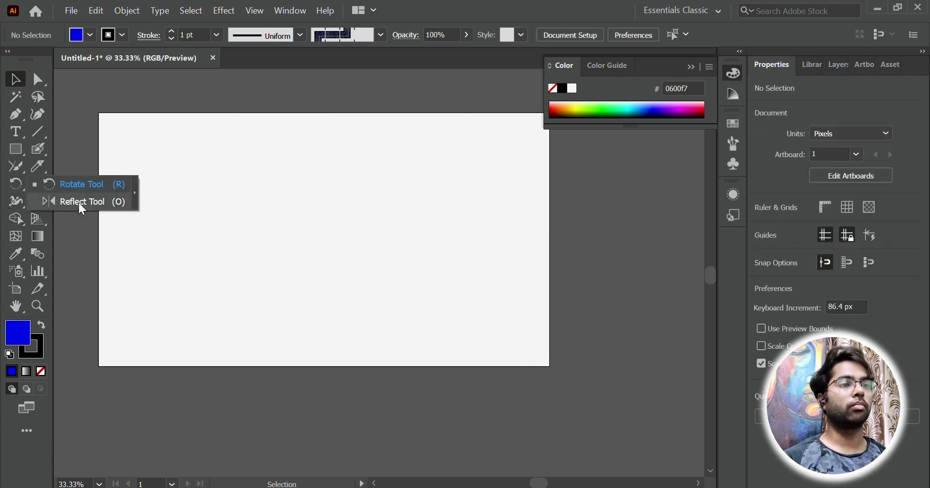
left_click(14, 150)
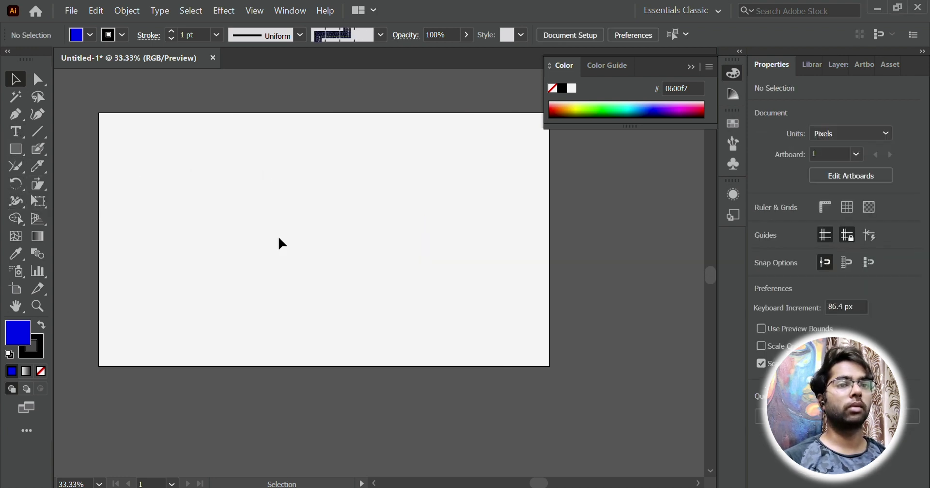
left_click(18, 118)
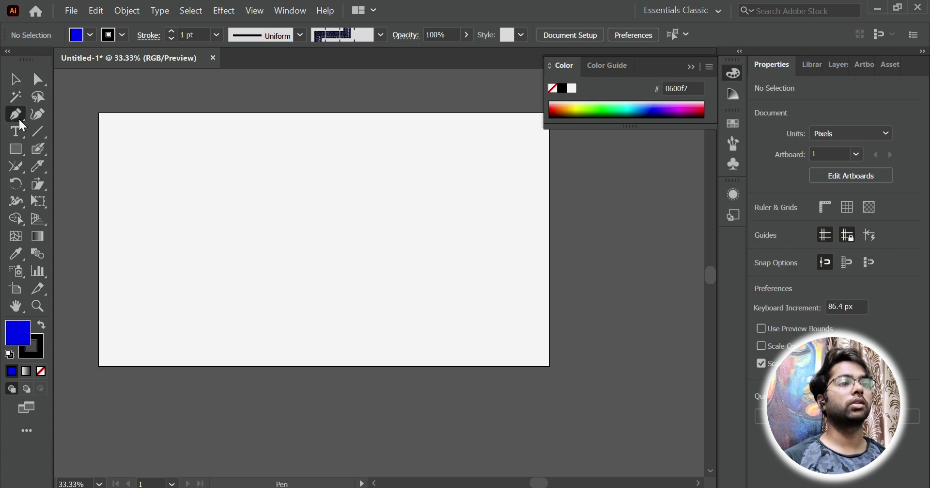
Step: Draw a four-point S-shaped path about 598 × 351 px across the artboard's left half with the Curvature tool
left_click(38, 115)
left_click(253, 151)
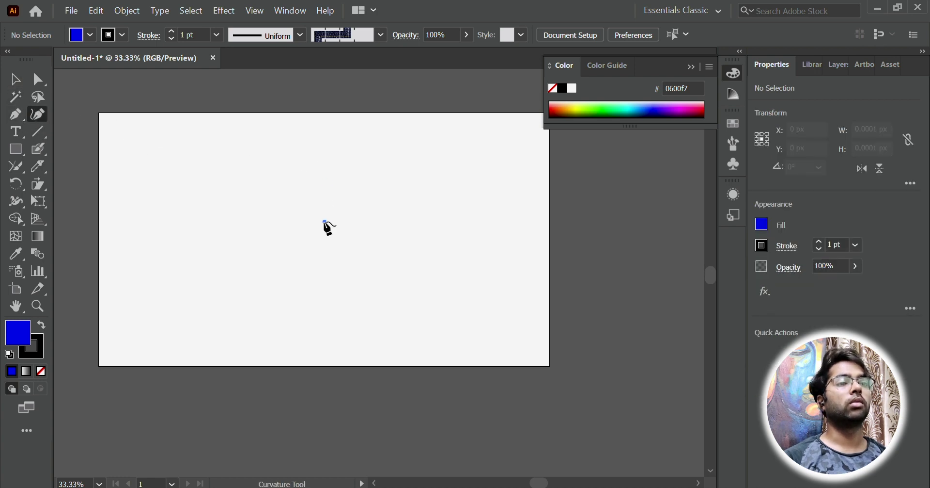
left_click(325, 221)
left_click(211, 271)
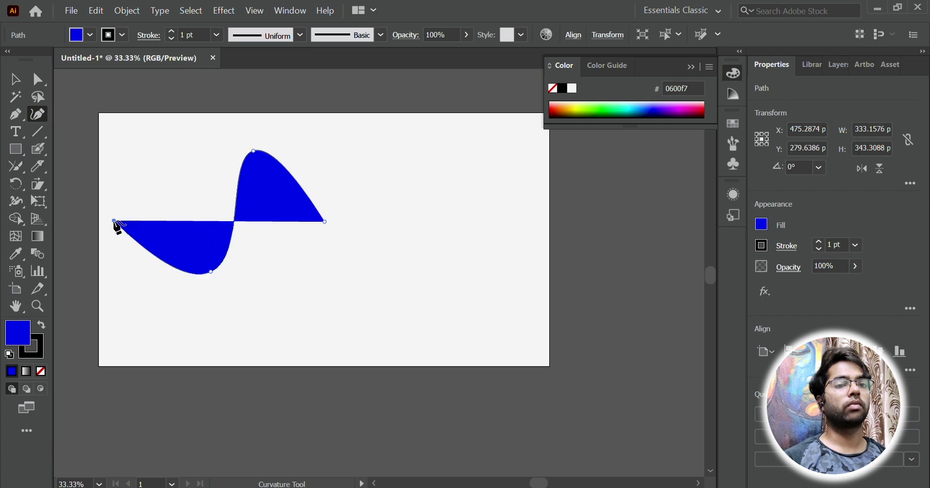
left_click(114, 221)
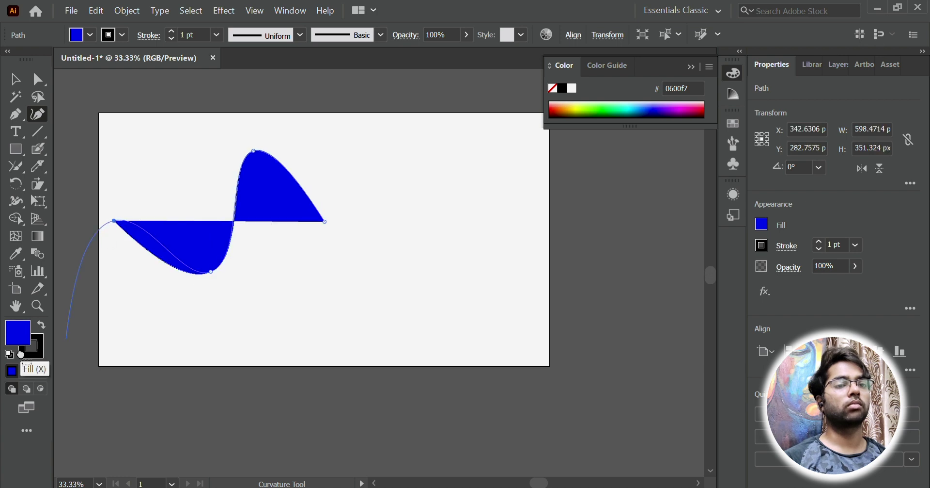
Step: Give the S-shaped path no fill and a blue stroke 8 pt thick
left_click(41, 371)
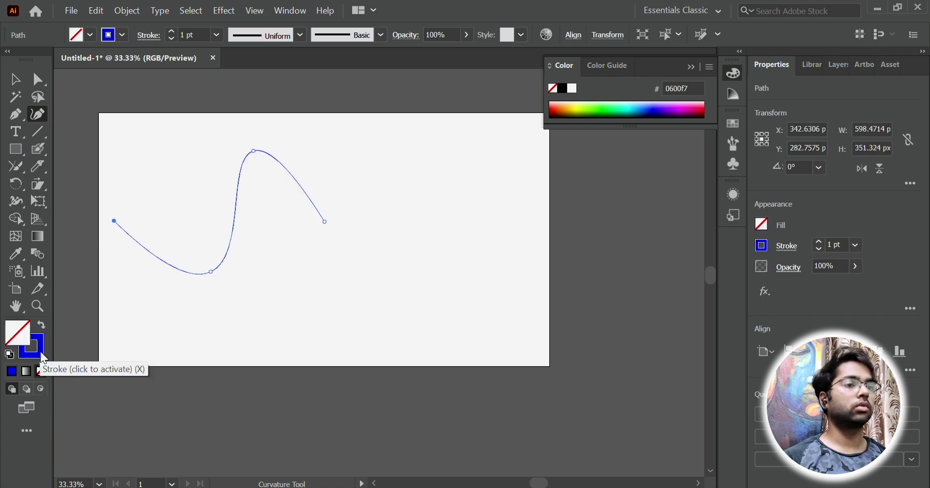
left_click(836, 245)
type("8")
key("Return")
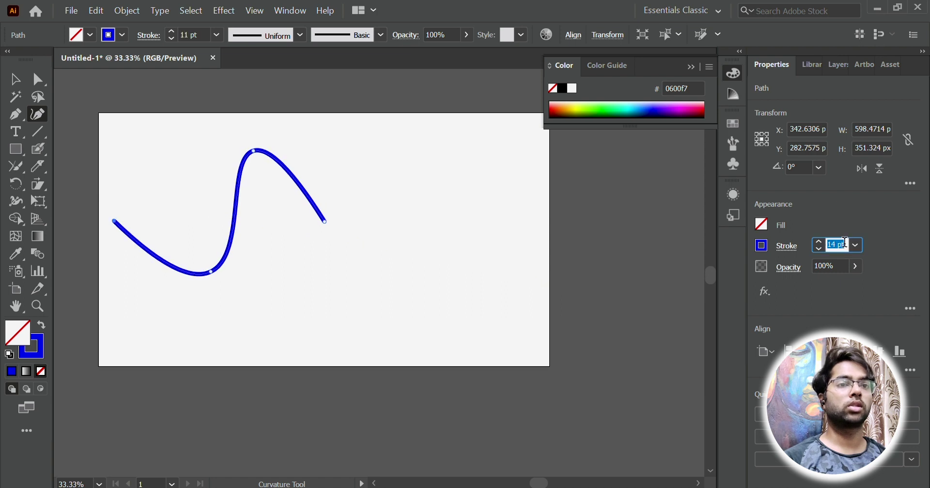
Step: Reflect the S-shaped path across a vertical axis placed just past its right end, constraining the flip
left_click(15, 80)
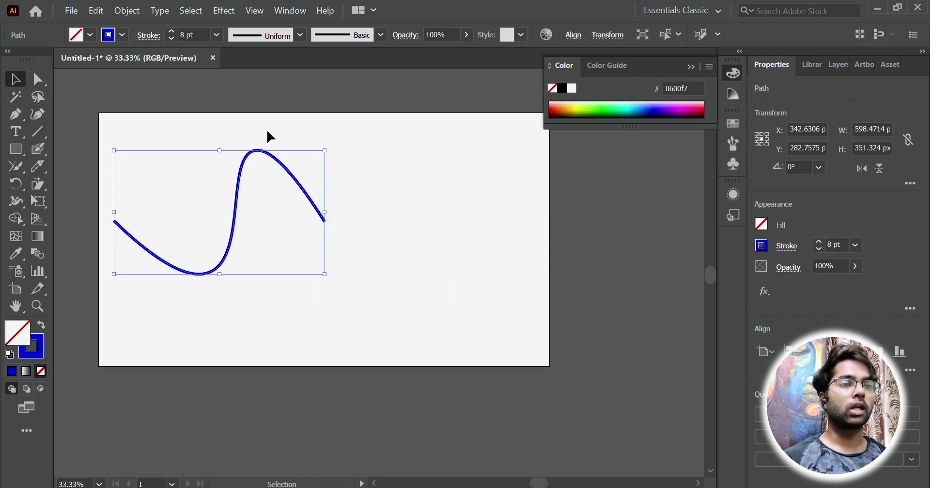
left_click(267, 131)
left_click_drag(371, 225, 165, 159)
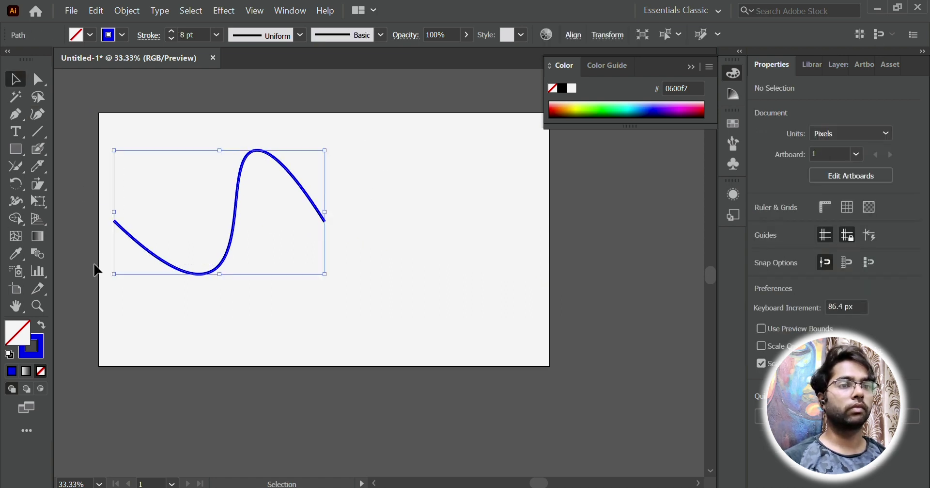
right_click(16, 184)
left_click(111, 199)
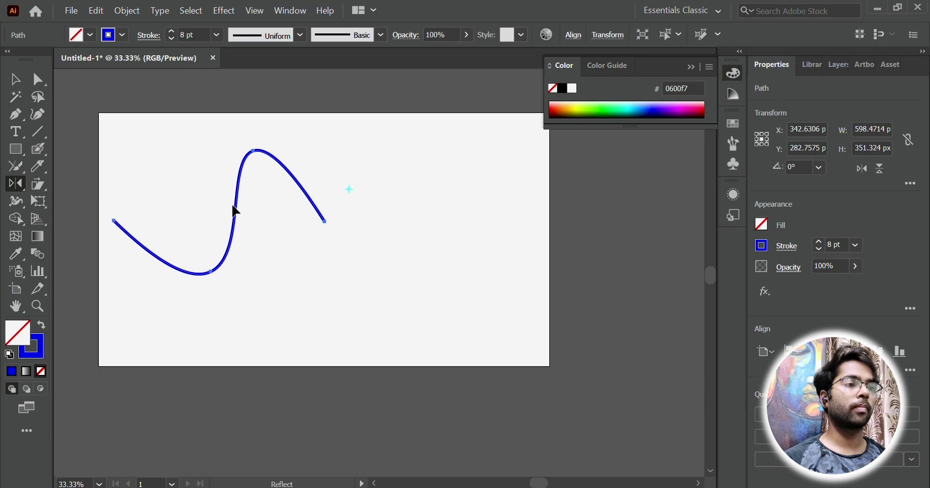
left_click_drag(239, 217, 431, 183)
key("shift")
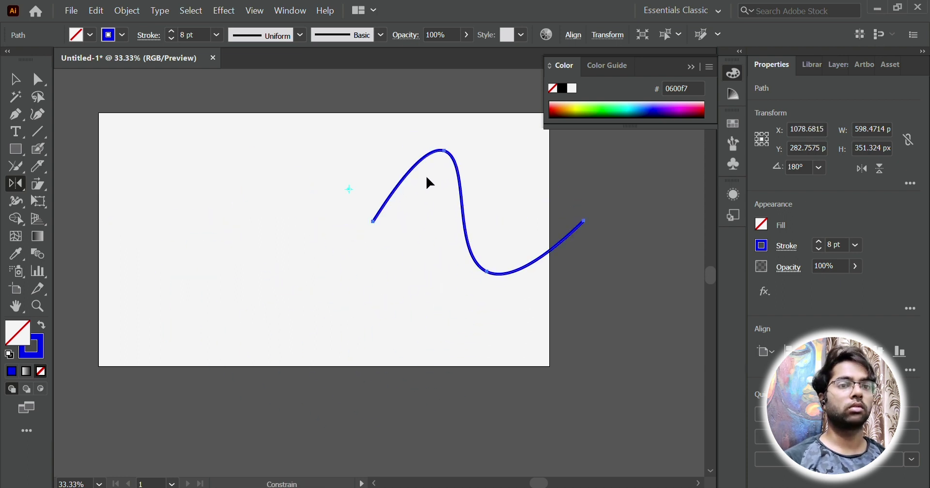
Step: Draw a rectangle about 494 × 338 px on the artboard's left half, beside the reflected curve
left_click_drag(19, 189, 43, 192)
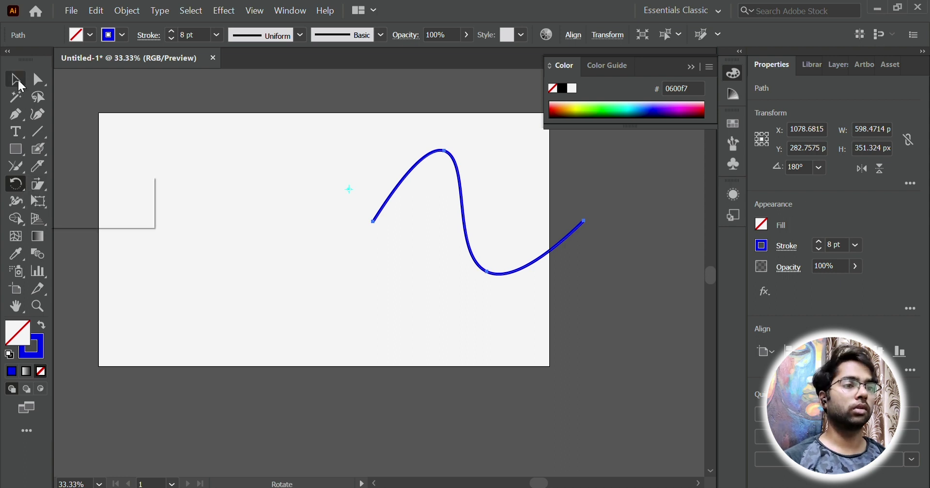
key("m")
mouse_move(119, 153)
left_mouse_down()
mouse_move(241, 280)
mouse_move(305, 272)
mouse_move(294, 272)
left_mouse_up()
Step: Fill the new rectangle with the pink color f90077 and deselect it
double_click(24, 330)
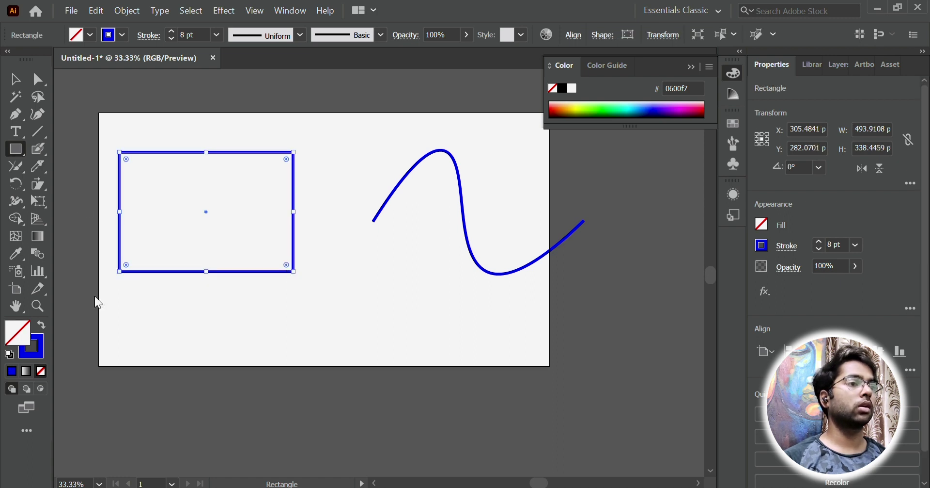
left_click_drag(464, 298, 617, 181)
left_click(616, 179)
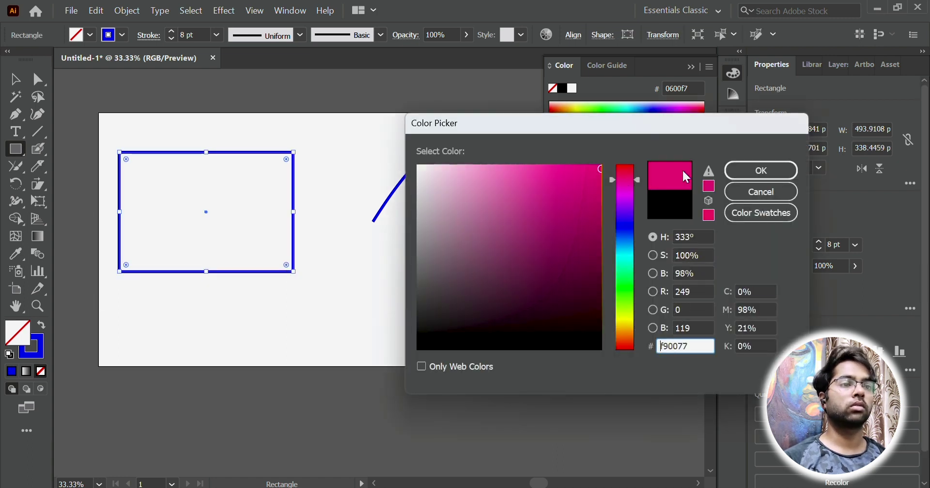
left_click(762, 170)
left_click(15, 79)
left_click(381, 154)
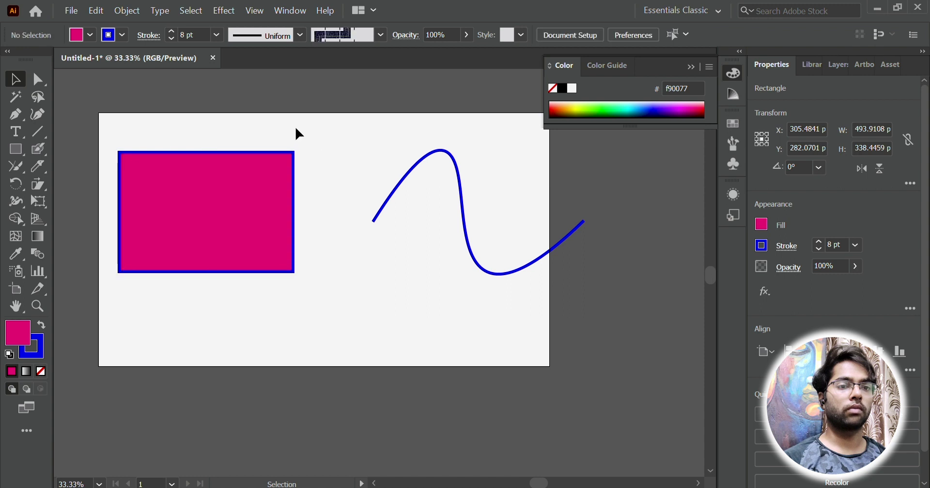
Step: Remove the stroke from the pink rectangle and make its fill the active color attribute
left_click(233, 186)
left_click(39, 353)
left_click(41, 371)
left_click(24, 333)
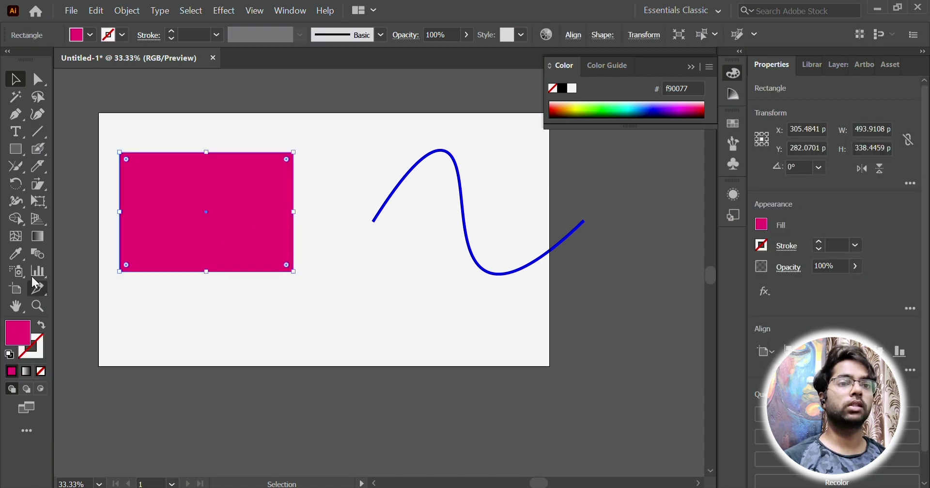
Step: Shear the pink rectangle horizontally into a right-leaning parallelogram about 884 × 344 px
left_click(238, 136)
left_click(209, 266)
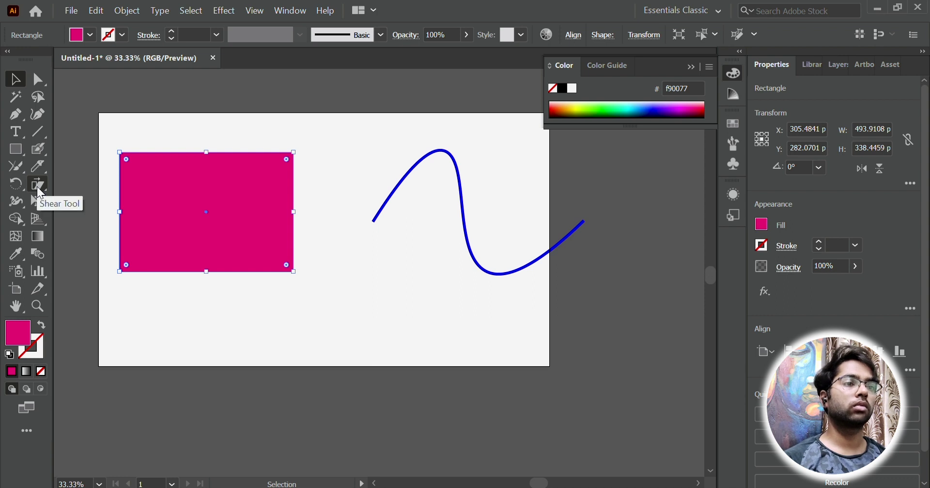
left_click(39, 187)
left_click_drag(181, 156, 312, 172)
scroll(324, 171, "left", 3)
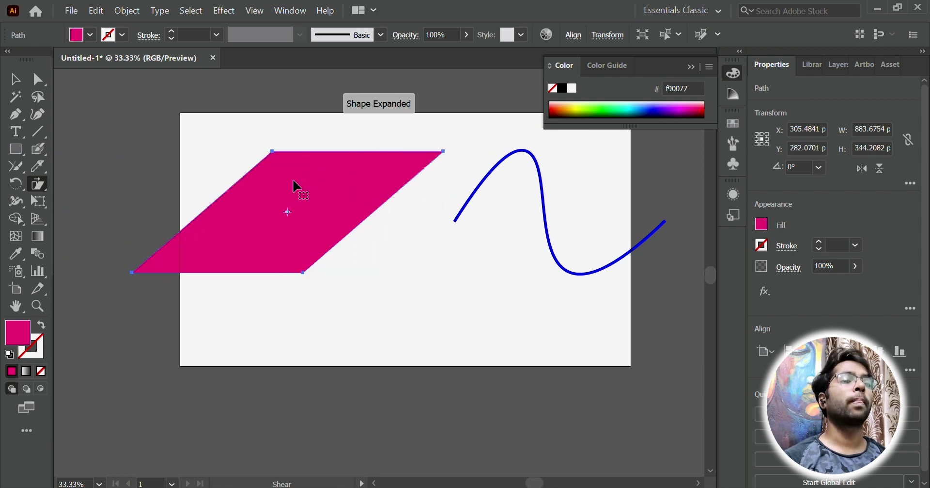
Step: Try to stretch the parallelogram to about 9204 × 717 px with the Scale tool
scroll(295, 185, "right", 2)
left_click_drag(37, 183, 103, 186)
left_click_drag(264, 207, 104, 211)
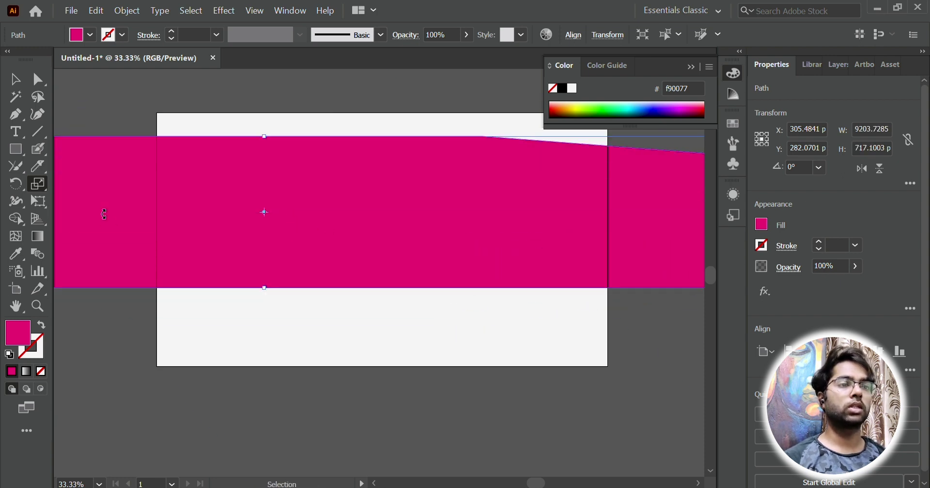
key("Escape")
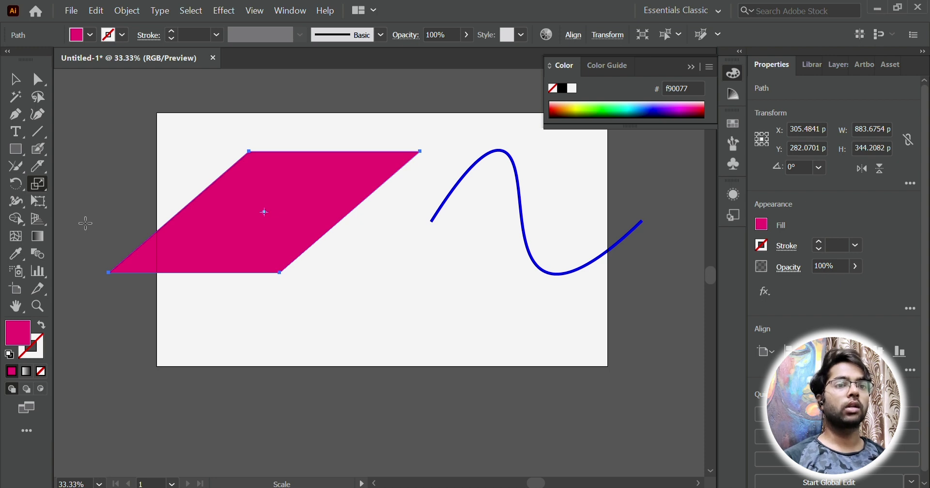
Step: Try to bend the parallelogram with the Reshape tool
left_click_drag(45, 189, 92, 222)
left_click_drag(274, 200, 339, 248)
left_click(15, 79)
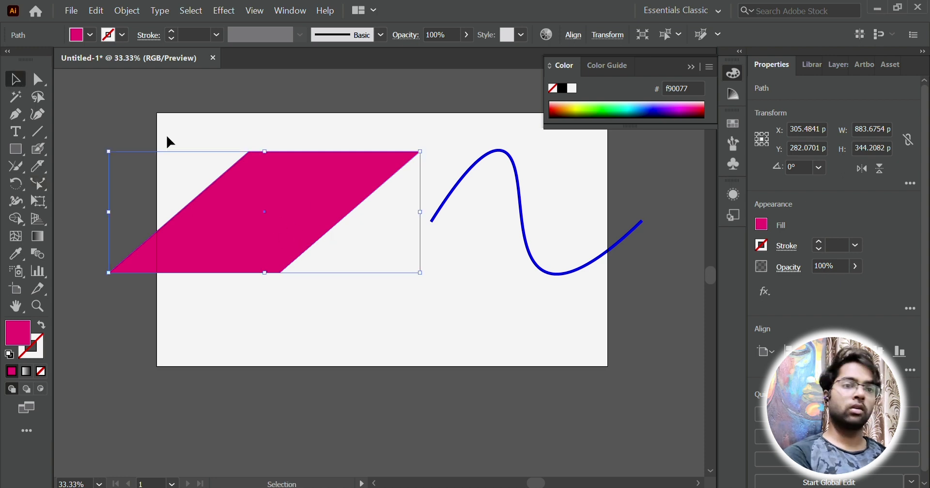
Step: Select the pink parallelogram together with the blue curve and delete both
left_click_drag(167, 138, 571, 339)
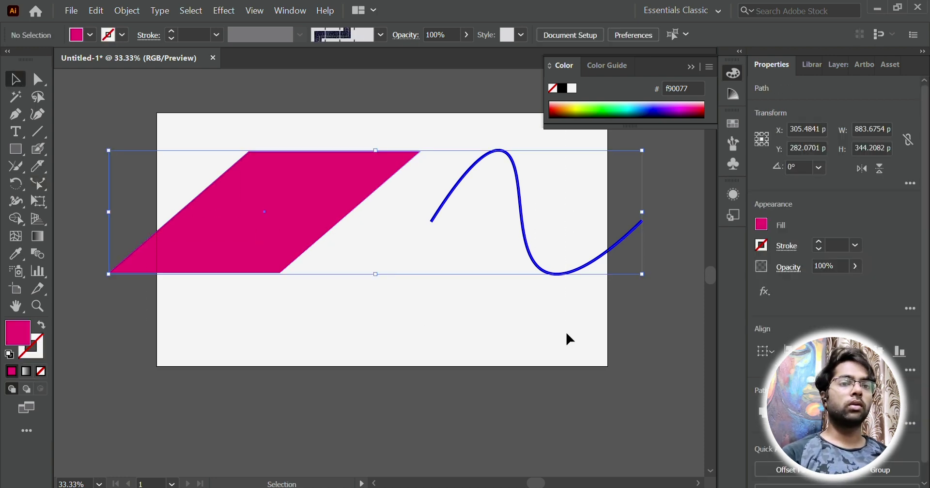
key("Delete")
left_click(16, 219)
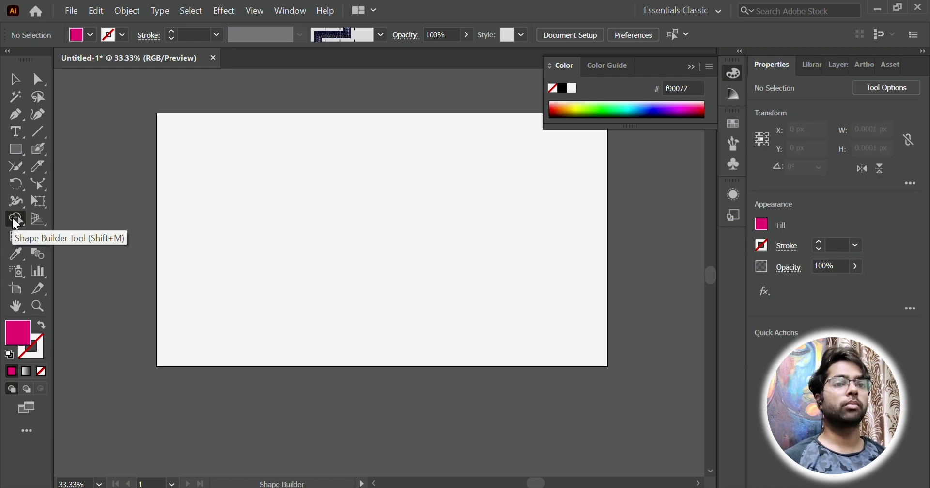
Step: Draw a pink rectangle about 398 × 392 px and place an overlapping copy diagonally toward its lower right
left_click(16, 149)
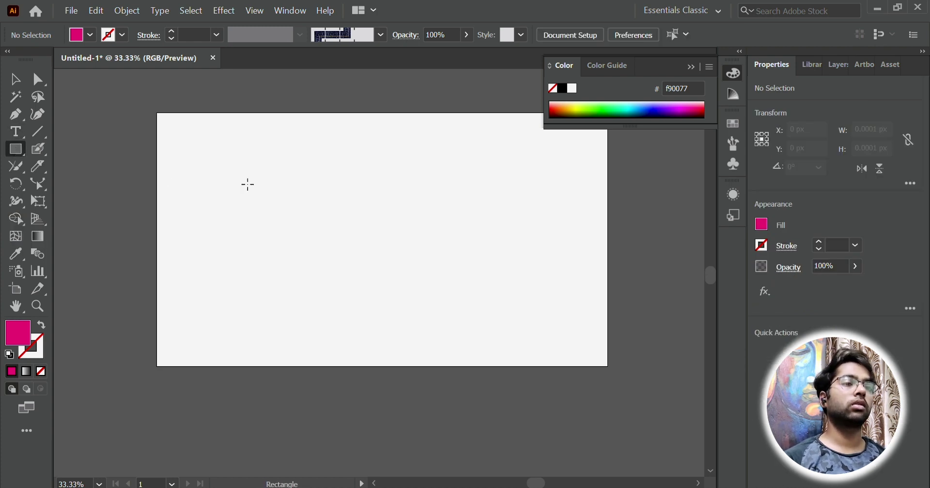
left_click_drag(235, 154, 376, 291)
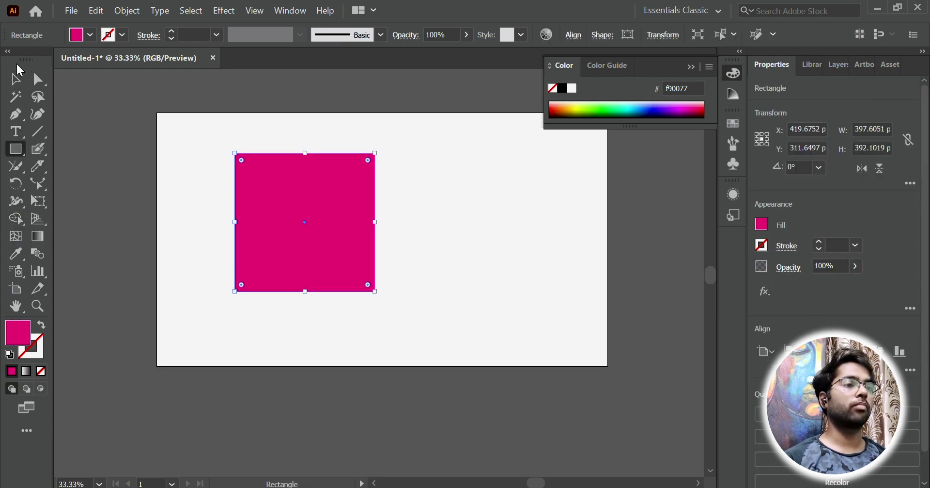
key("v")
left_click_drag(276, 231, 357, 270)
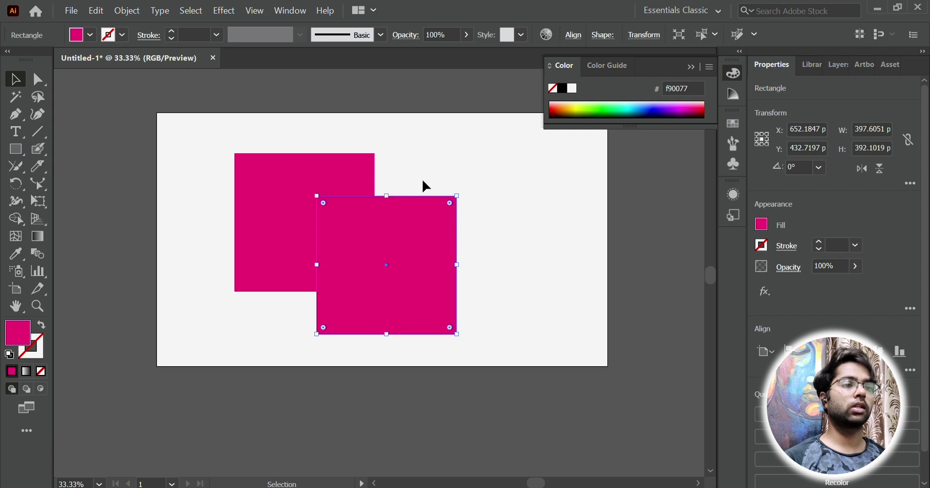
Step: Select both overlapping rectangles and subtract their shared area with the Shape Builder tool
left_click_drag(177, 134, 526, 344)
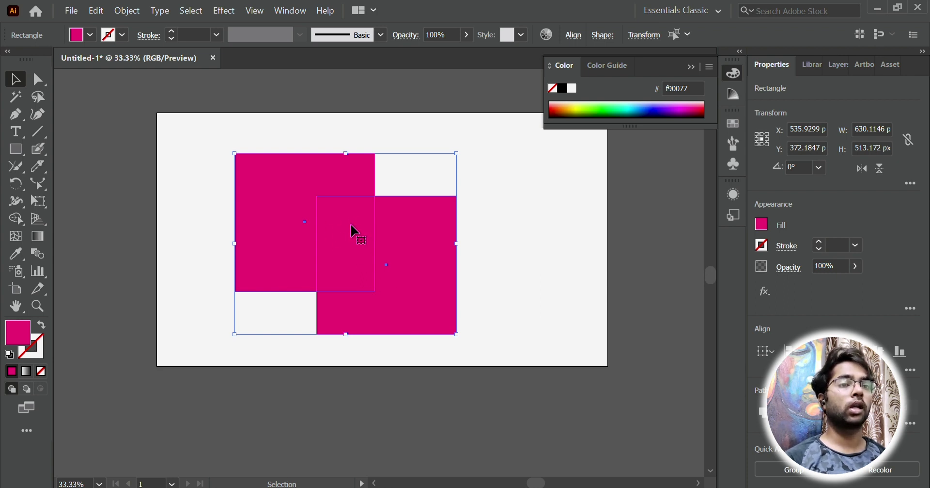
left_click(19, 220)
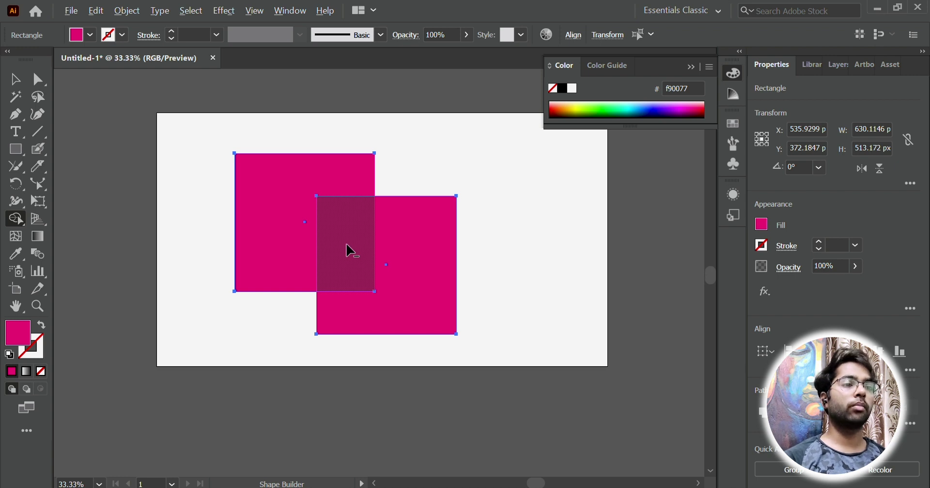
left_click(352, 250, "alt")
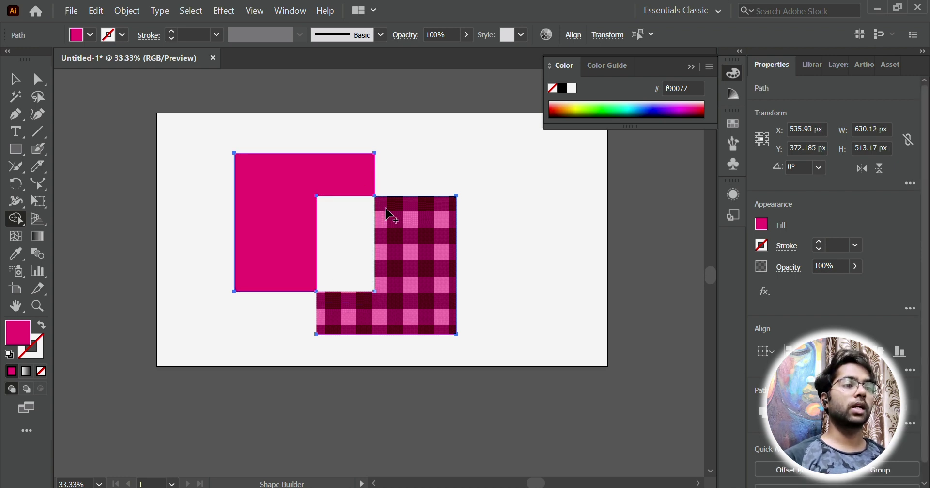
Step: Fill the overlap area back in between the two rectangles and subtract it once more
left_click(349, 250)
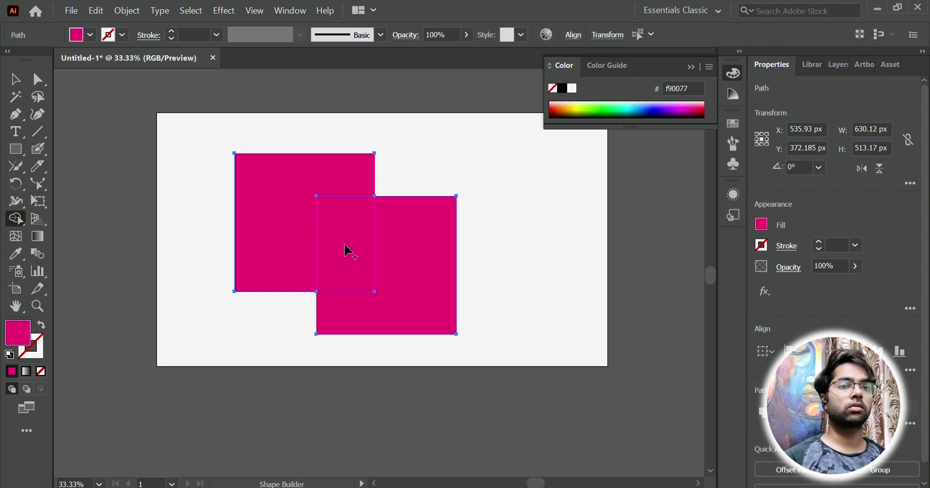
left_click(345, 249, "alt")
key("v")
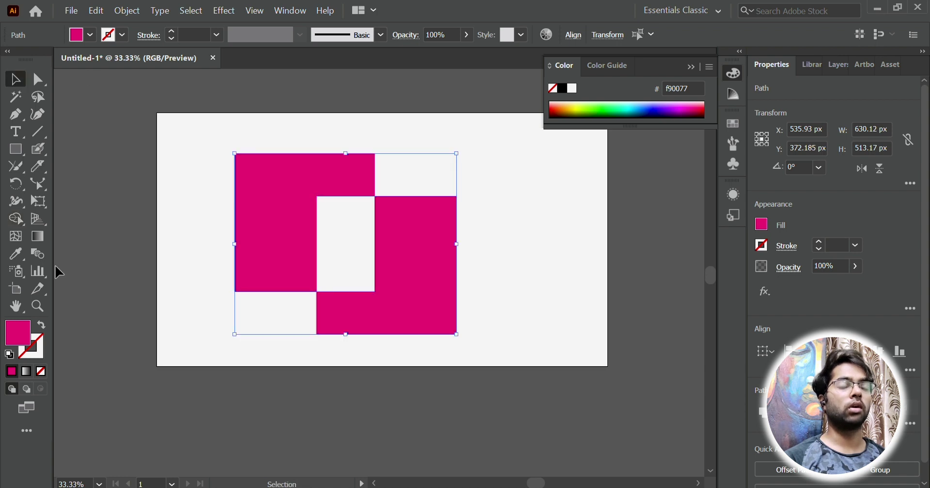
left_click(18, 218)
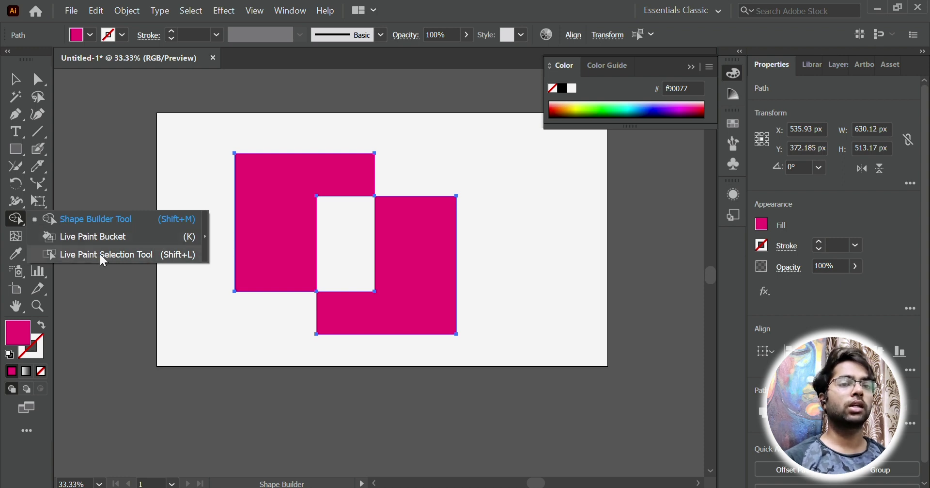
left_click(20, 226)
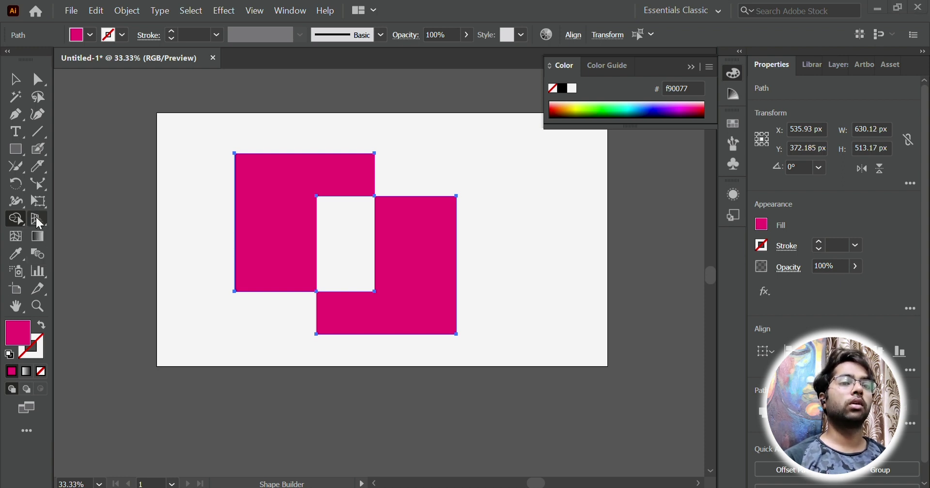
Step: Select the two remaining pink pieces and delete them
left_click(16, 83)
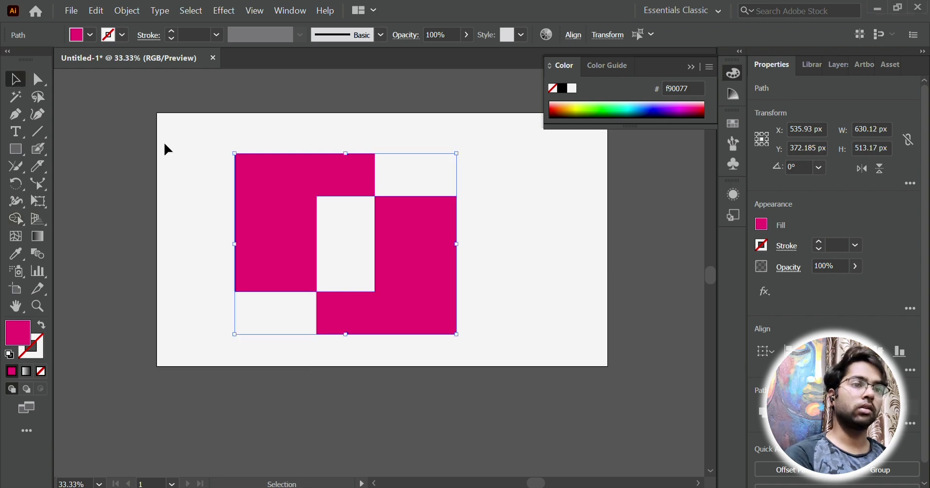
left_click_drag(176, 180, 534, 378)
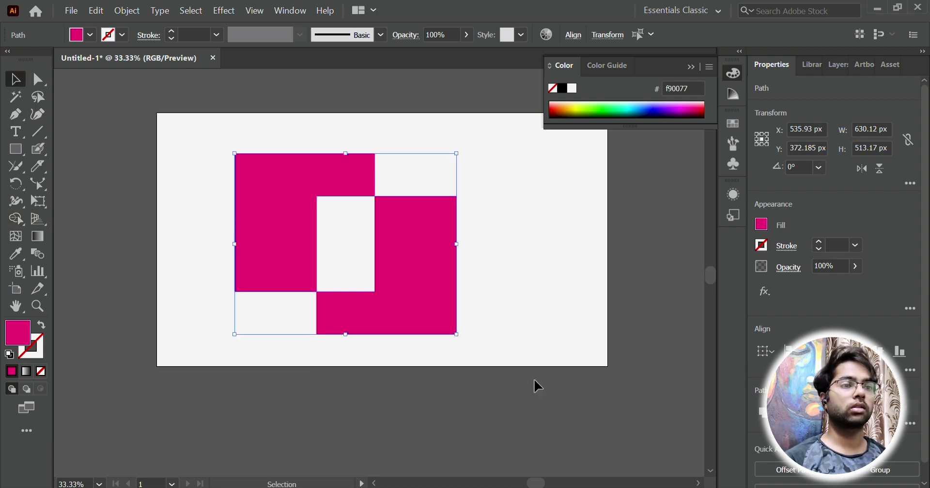
key("Delete")
Step: Show the perspective grid and draw a pink rectangle about 508 × 480 px on its left plane
left_click(37, 218)
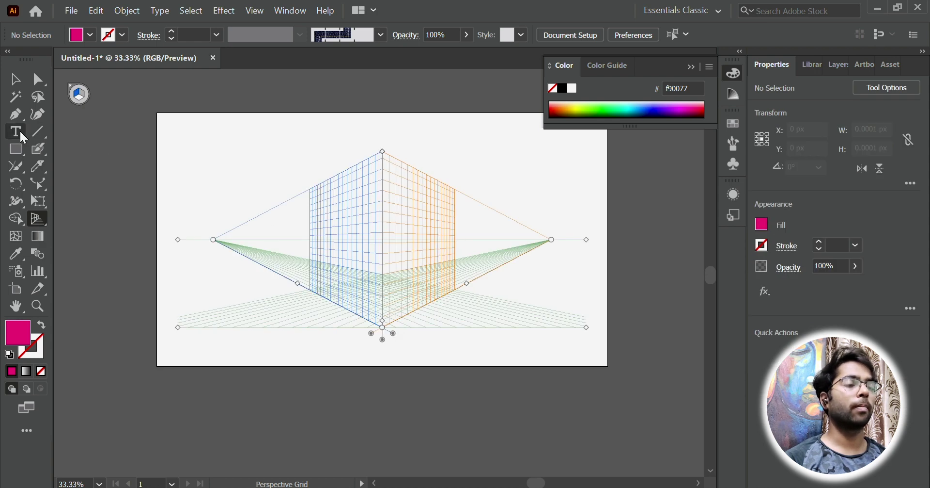
left_click(15, 154)
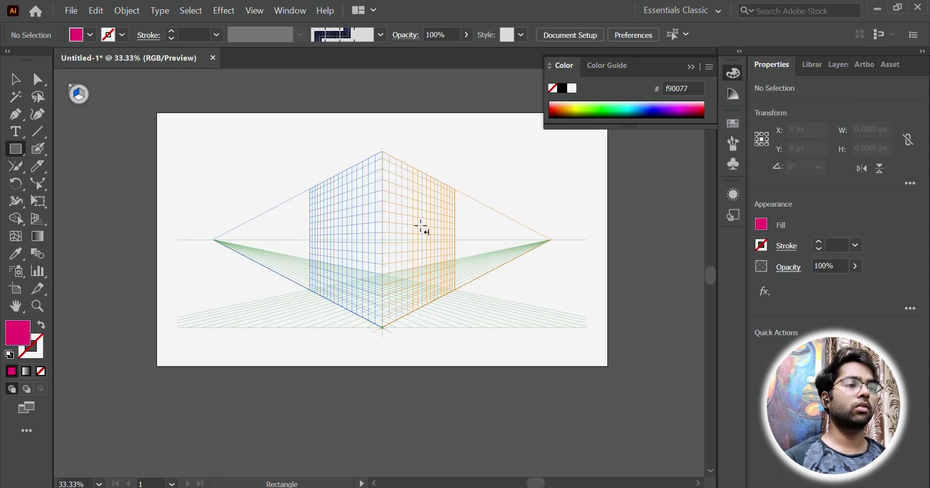
scroll(394, 245, "up", 2)
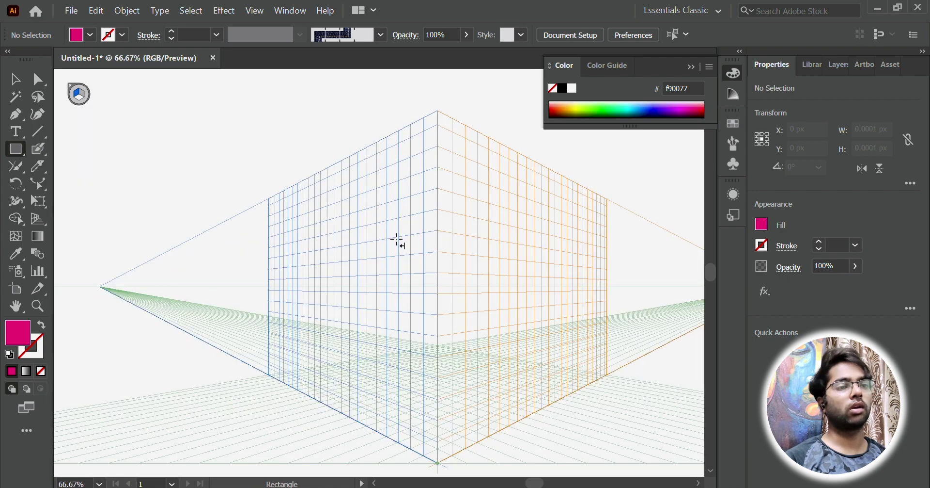
left_click_drag(415, 149, 289, 397)
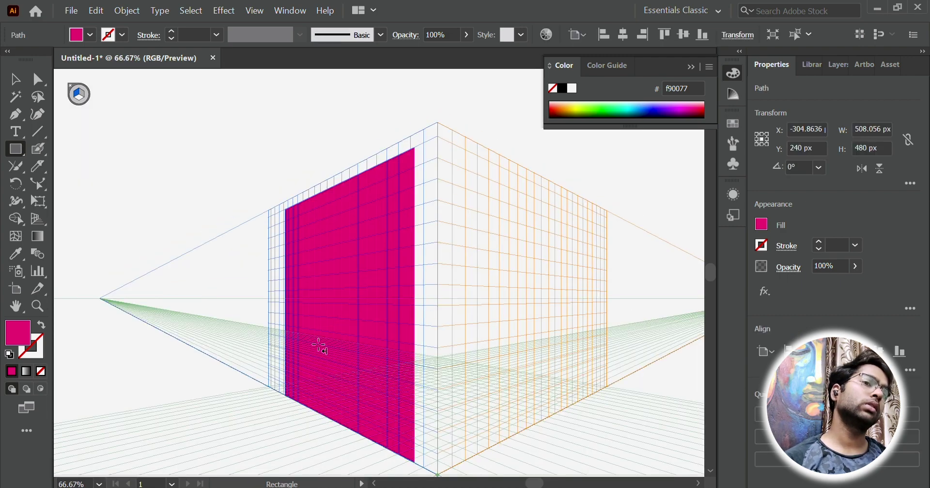
key("shift+v")
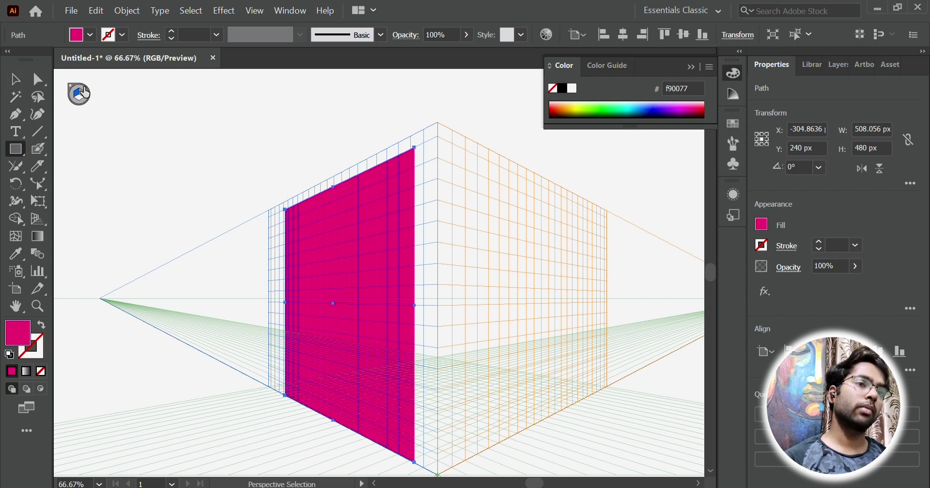
Step: Draw a pink rectangle about 130 × 184 px over the grid's right side while the left plane is active
key("ctrl+1")
scroll(82, 97, "up", 4)
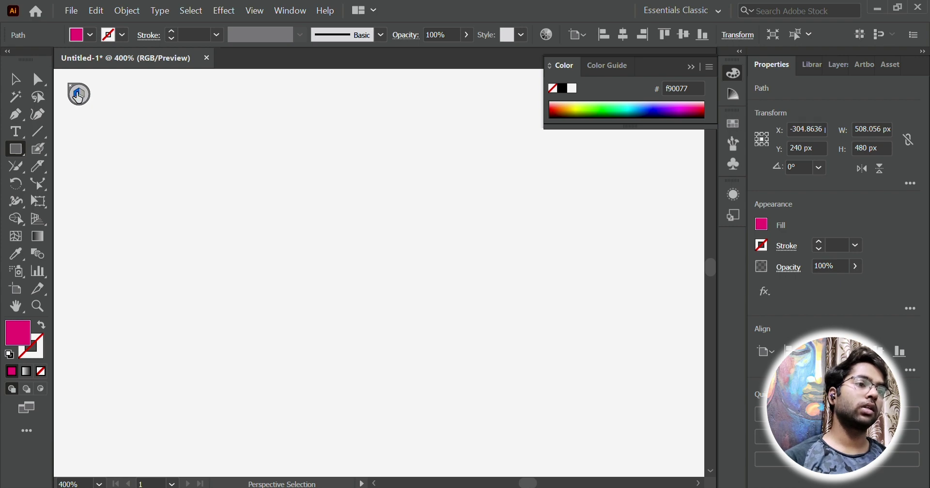
scroll(323, 193, "down", 5)
scroll(409, 228, "right", 2)
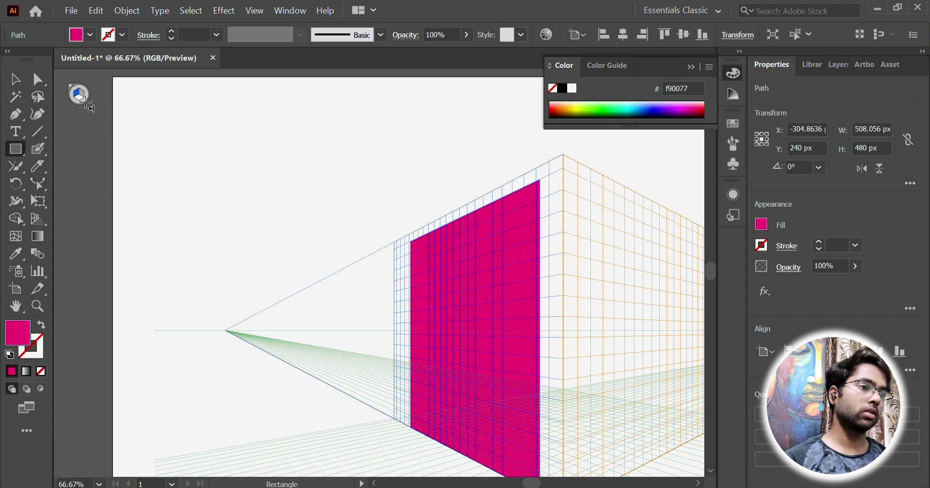
left_click_drag(658, 354, 658, 353)
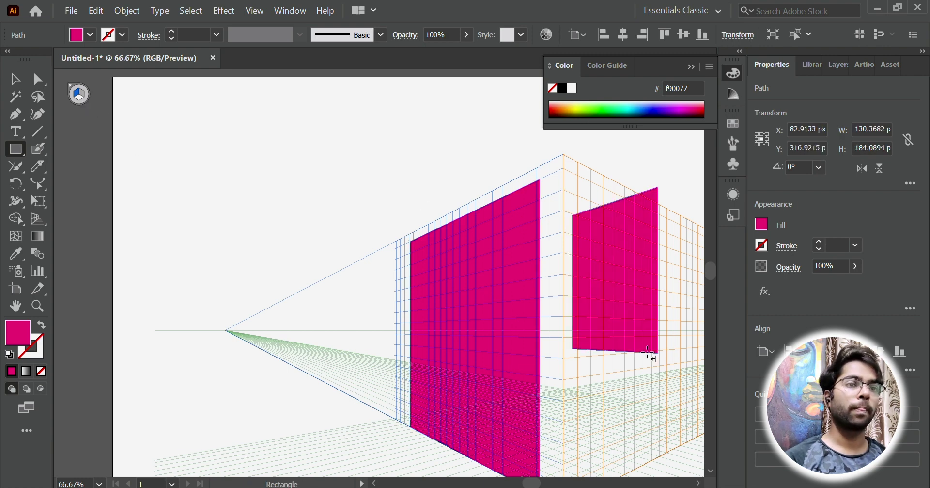
Step: Activate the perspective grid's right plane and draw a pink rectangle about 322 × 397 px on it
key("shift+v")
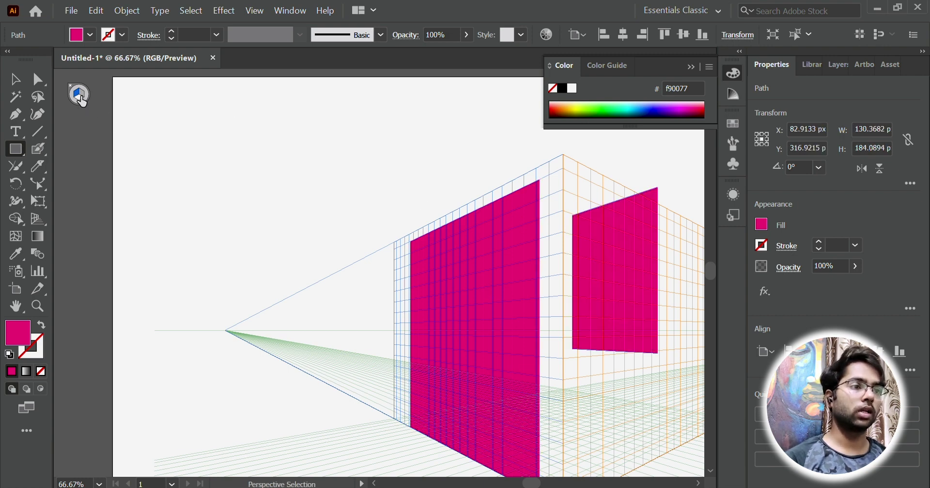
key("ctrl+shift+a")
scroll(582, 291, "right", 5)
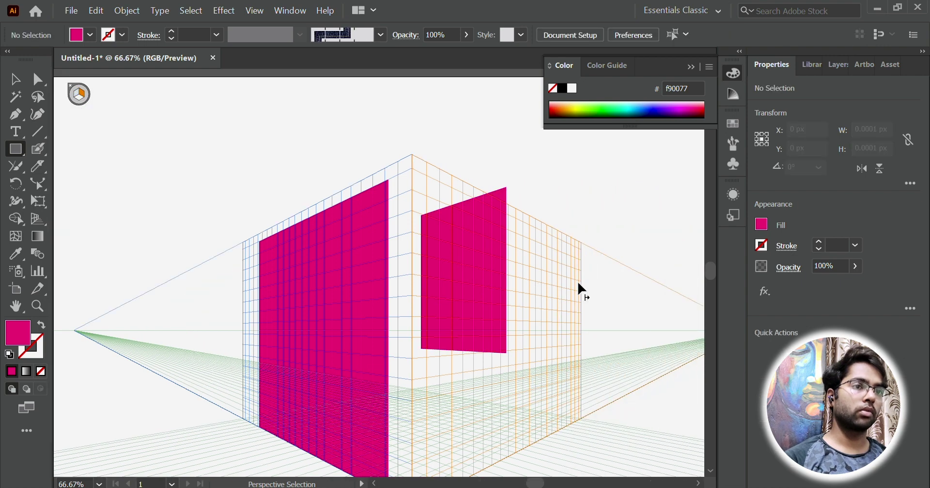
key("m")
left_click_drag(510, 259, 571, 423)
scroll(555, 381, "down", 2)
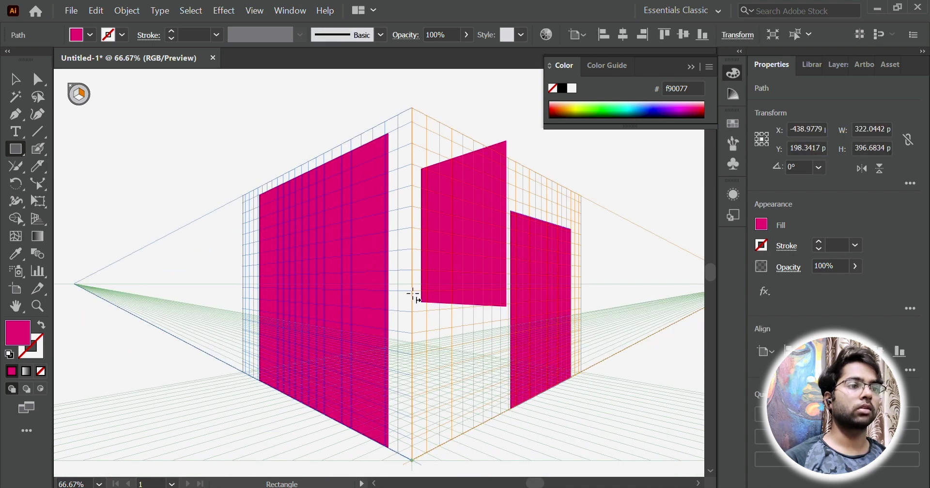
Step: Activate the grid's horizontal plane and draw a pink floor rectangle about 351 × 719 px across it
left_click(235, 160, "ctrl")
scroll(480, 288, "down", 4)
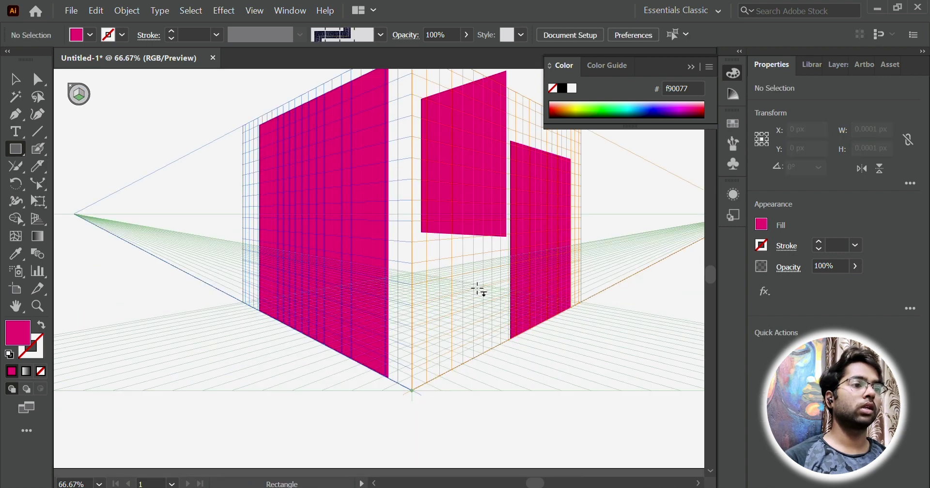
left_click_drag(271, 306, 557, 278)
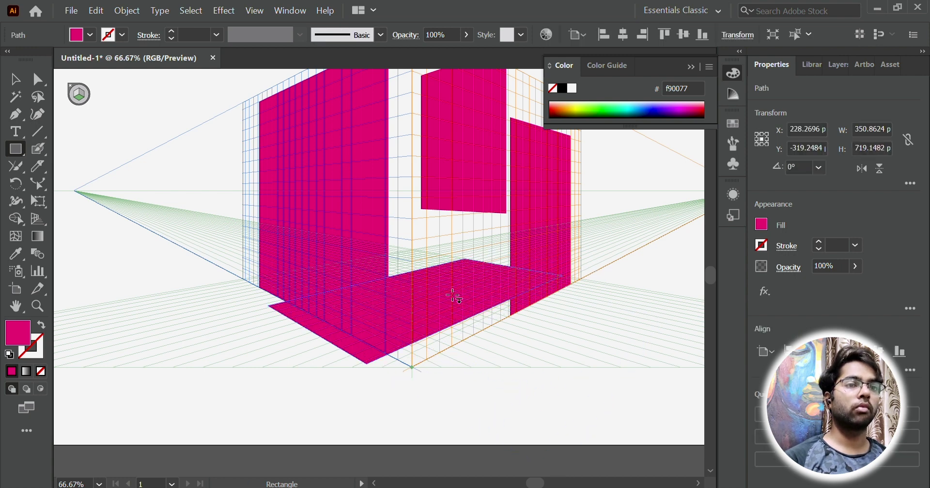
scroll(453, 293, "down", 2)
scroll(454, 296, "down", 1)
scroll(193, 201, "up", 1)
scroll(330, 243, "up", 2)
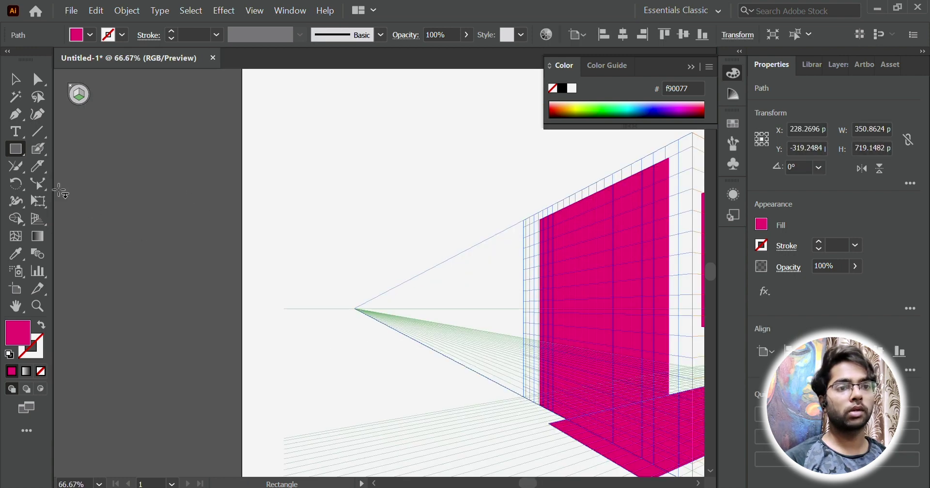
Step: Hide the perspective grid and fit the artboard in the view
left_click(37, 219)
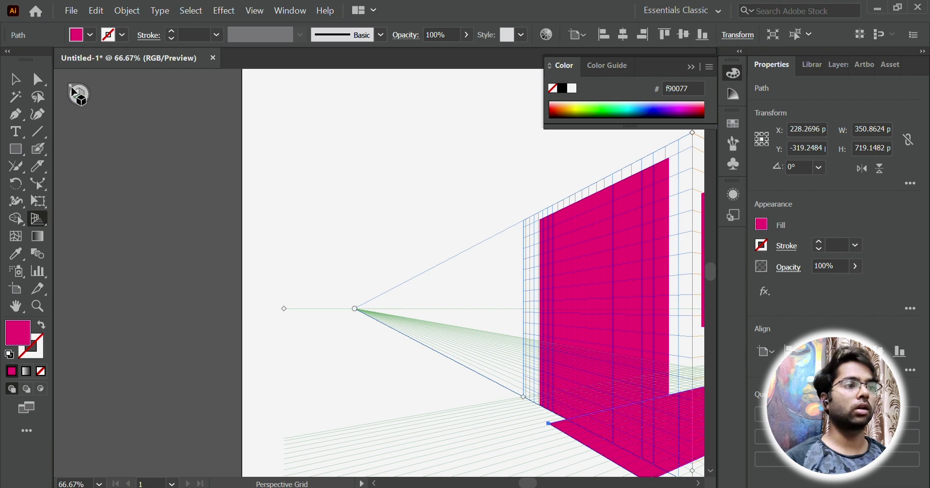
left_click(72, 90)
key("ctrl+0")
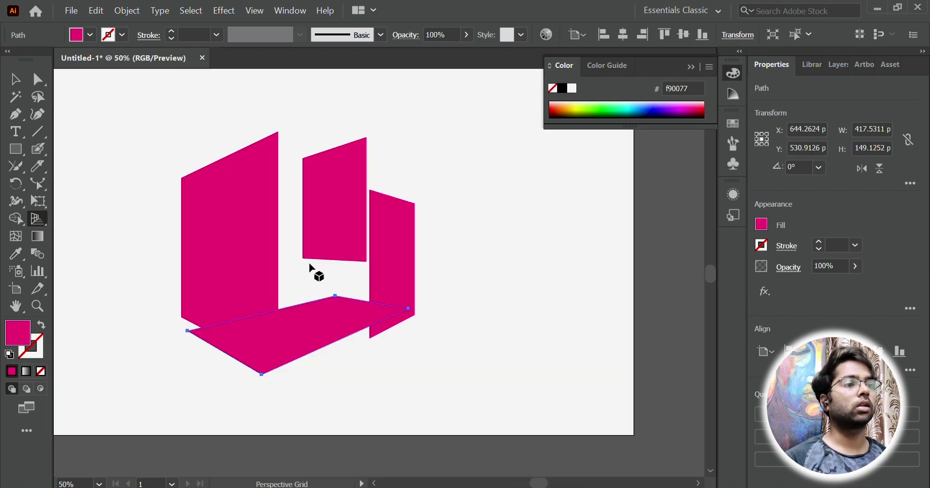
Step: Fill the floor shape with blue 001ece and deselect it
double_click(26, 332)
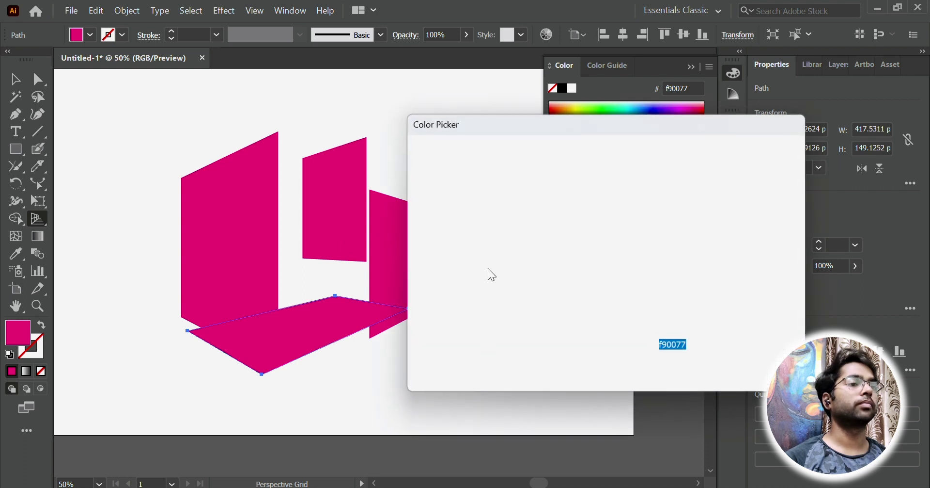
left_click_drag(626, 194, 623, 231)
left_click(762, 170)
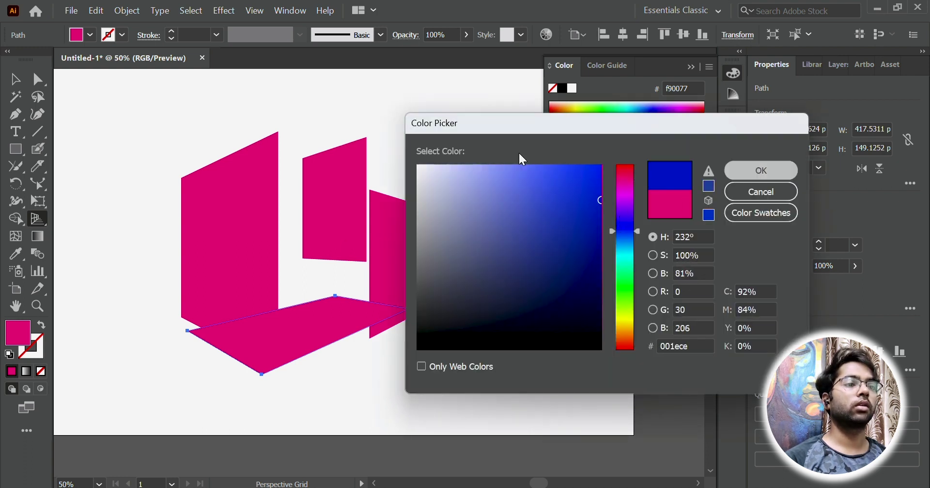
key("v")
left_click(293, 244)
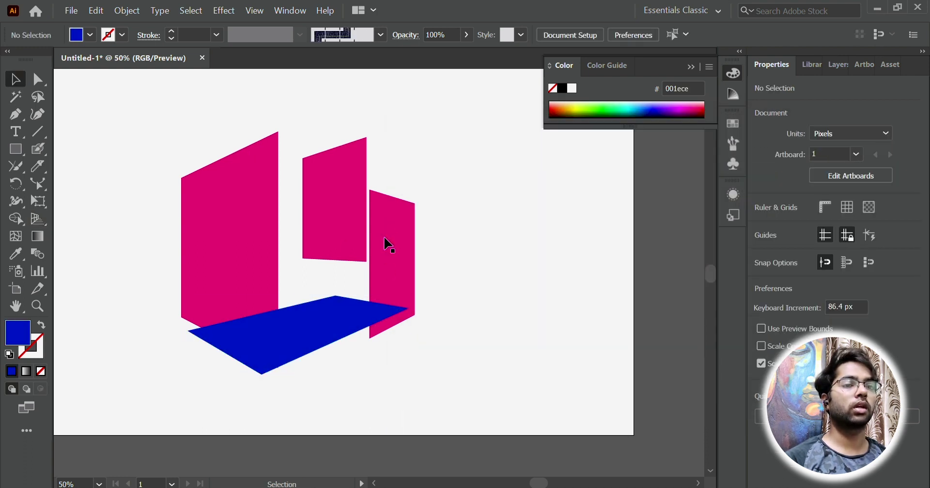
Step: Fill the large left wall shape with blue 0d09c6 and deselect it
left_click(212, 251)
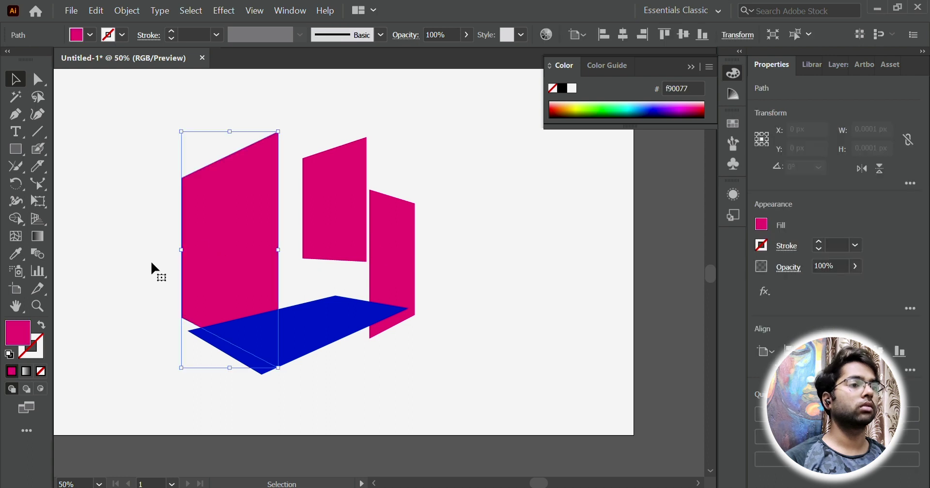
double_click(22, 335)
left_click(590, 209)
left_click(625, 206)
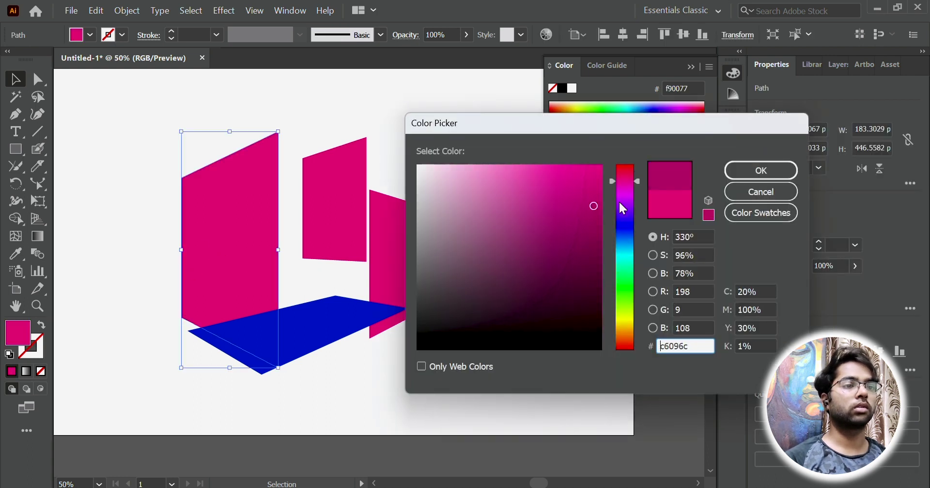
left_click(762, 170)
key("ctrl+shift+a")
scroll(229, 169, "down", 2)
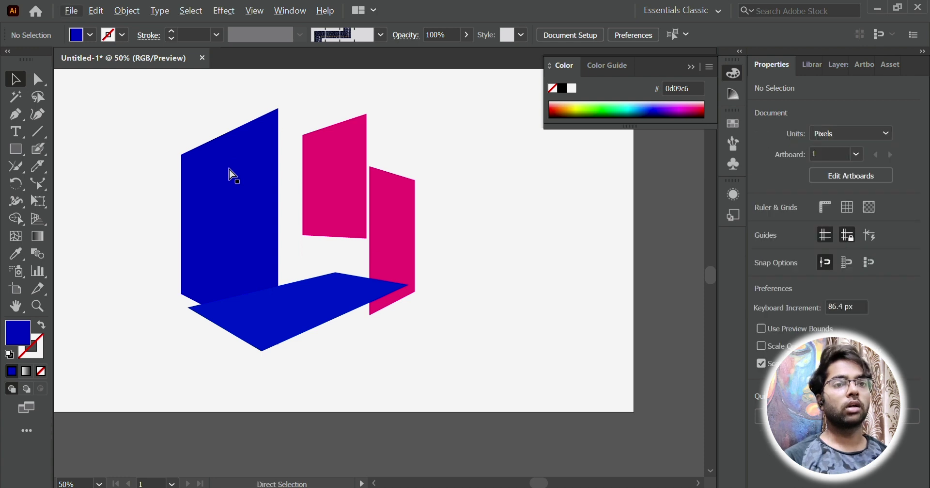
Step: Select all four perspective shapes and delete them
scroll(230, 169, "left", 3)
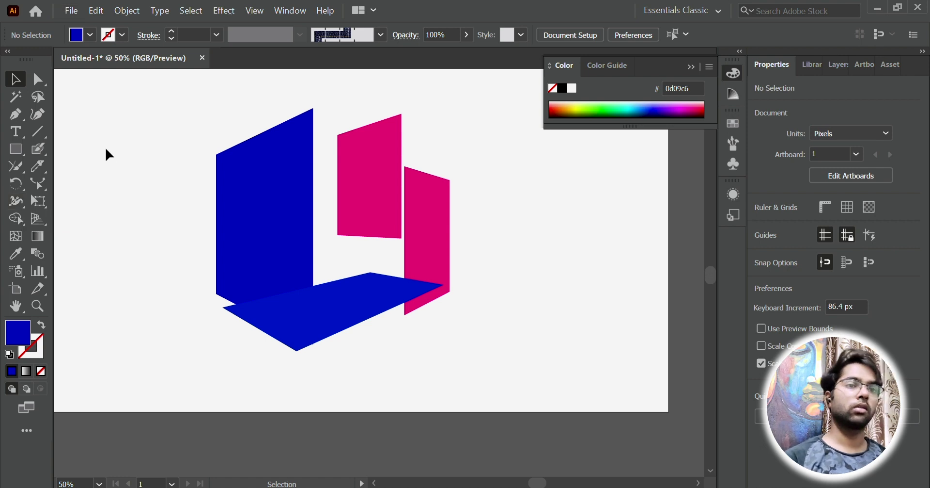
left_click_drag(106, 149, 547, 382)
key("Delete")
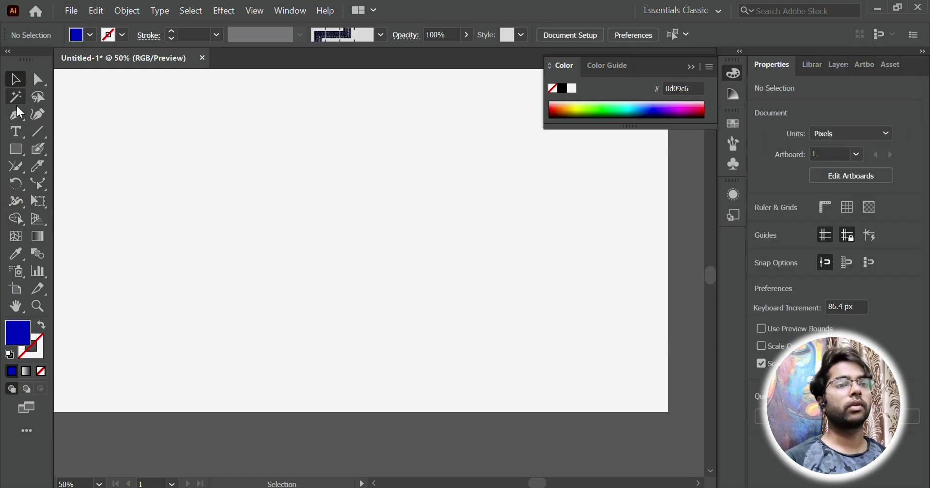
Step: Draw a straight horizontal line across the upper middle of the artboard with the Pen tool
left_click(17, 122)
left_click(198, 186)
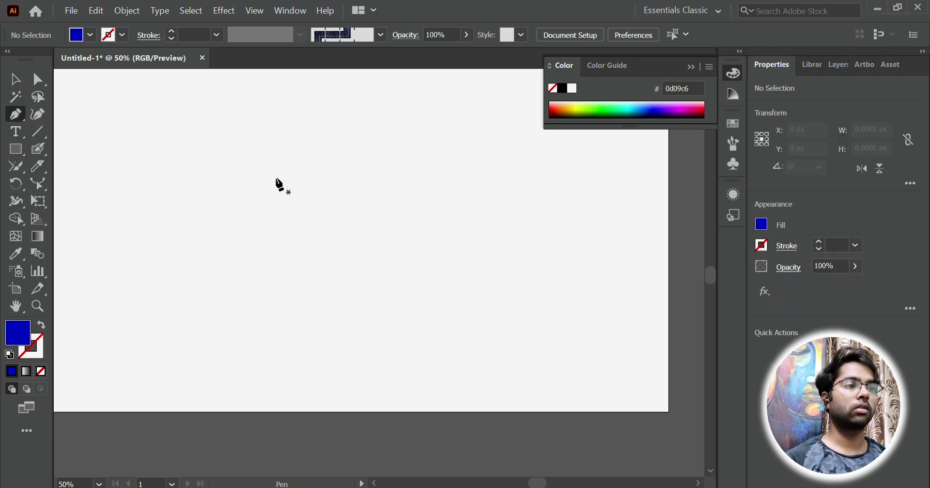
left_click(456, 192, "shift")
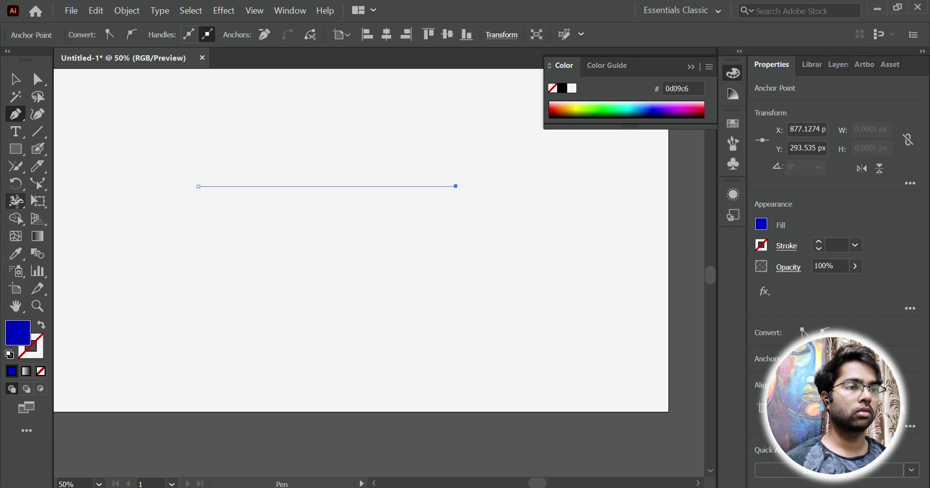
Step: Give the line a 23 pt stroke and set its fill to none
left_click(15, 201)
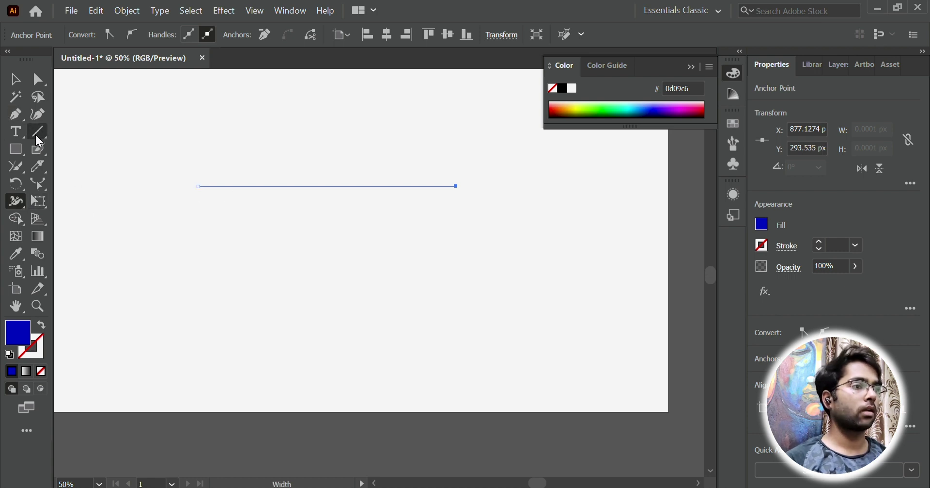
left_click(828, 240)
type("23")
key("Return")
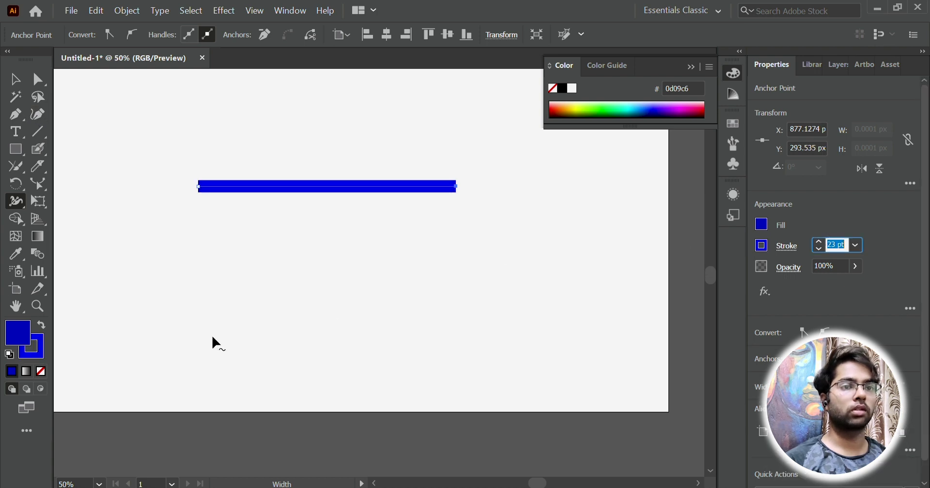
left_click(21, 340)
left_click(37, 373)
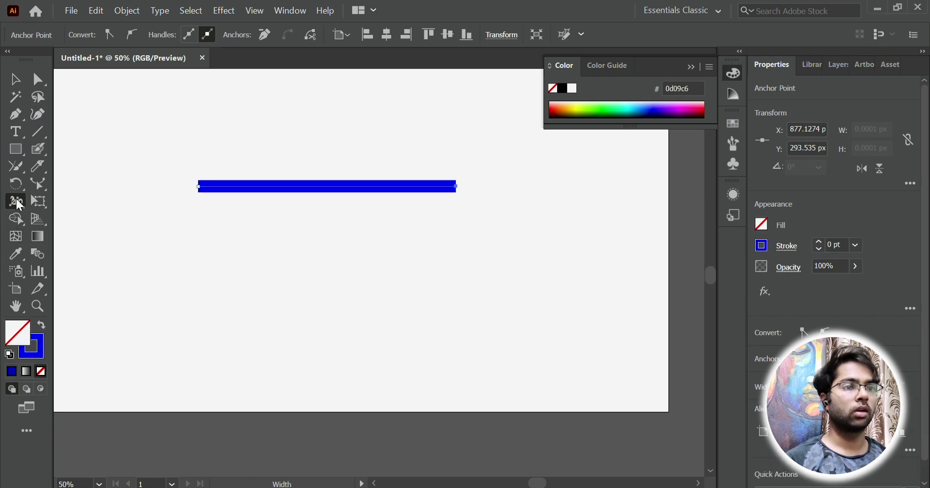
Step: With the Width tool, widen the line's middle to about 251 pt, narrow it near the right end and bulge it near the left end
left_click(18, 203)
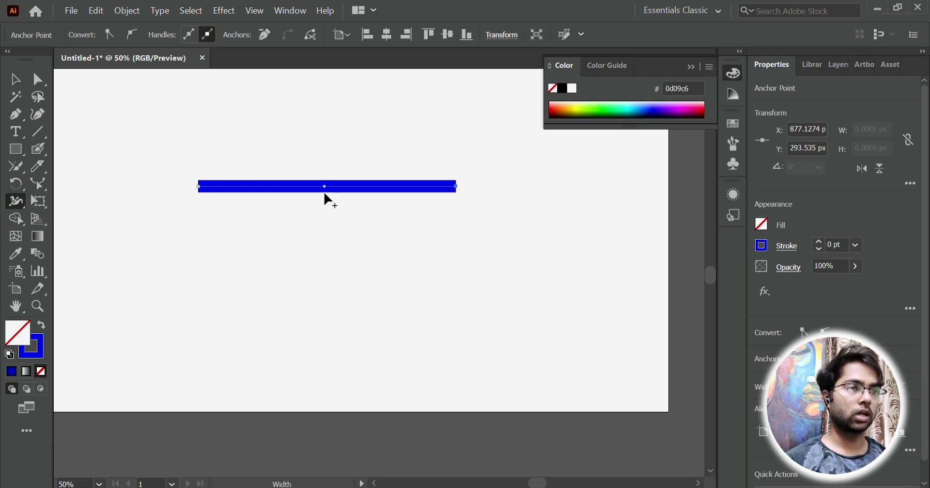
mouse_move(328, 194)
left_mouse_down()
mouse_move(334, 261)
mouse_move(347, 254)
left_mouse_up()
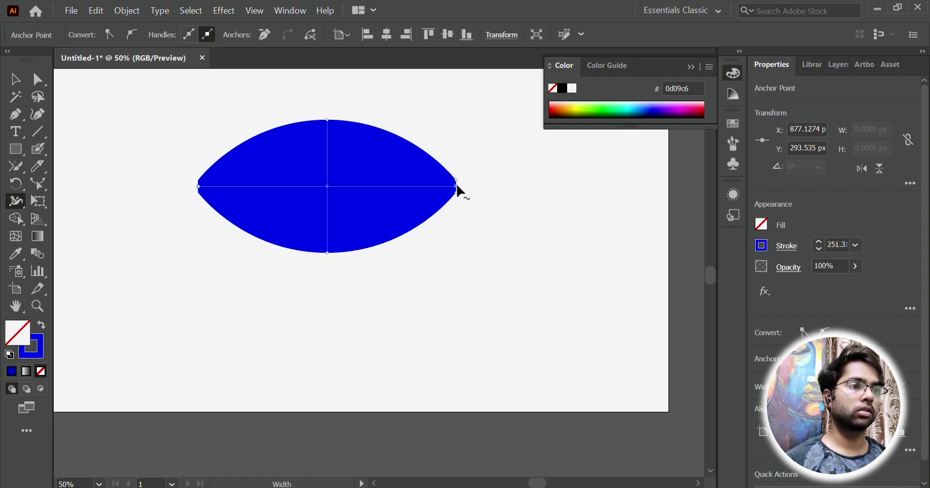
left_click_drag(460, 191, 427, 223)
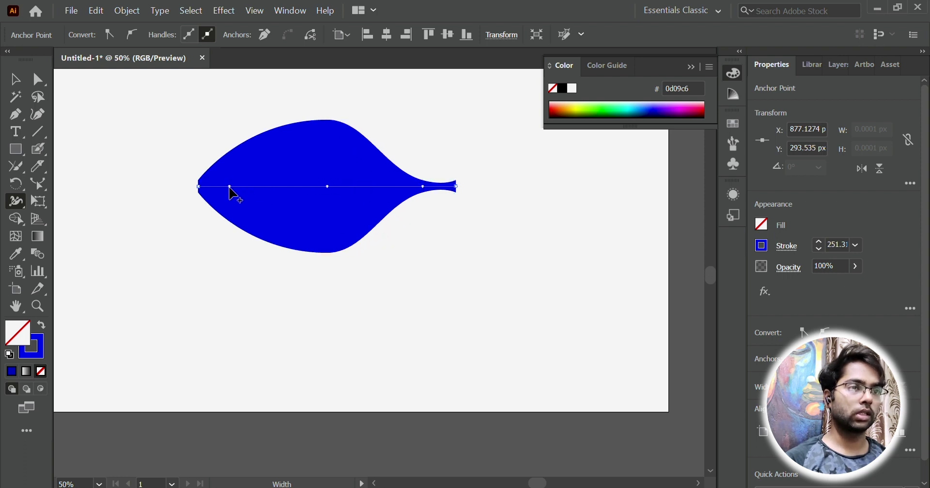
left_click_drag(236, 189, 253, 251)
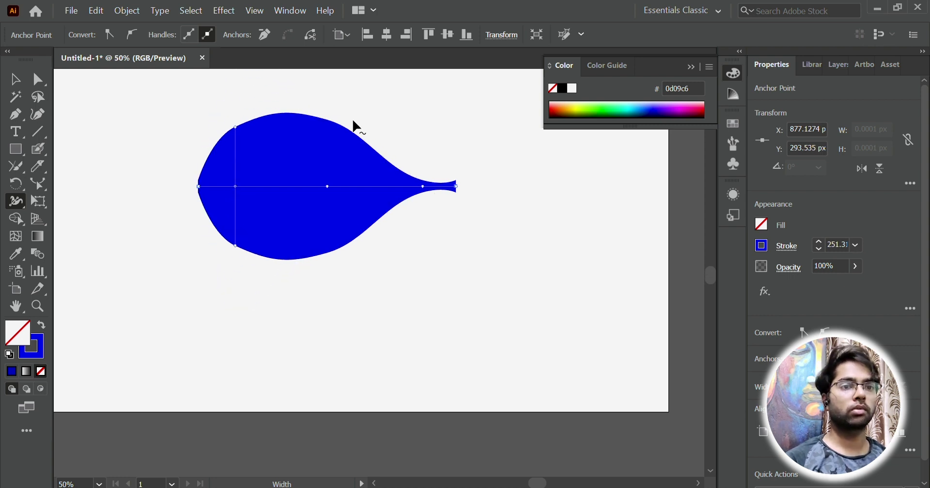
Step: Select the variable-width blue shape and delete it
left_click(38, 79)
left_click_drag(170, 135, 494, 344)
key("Delete")
left_click(16, 201)
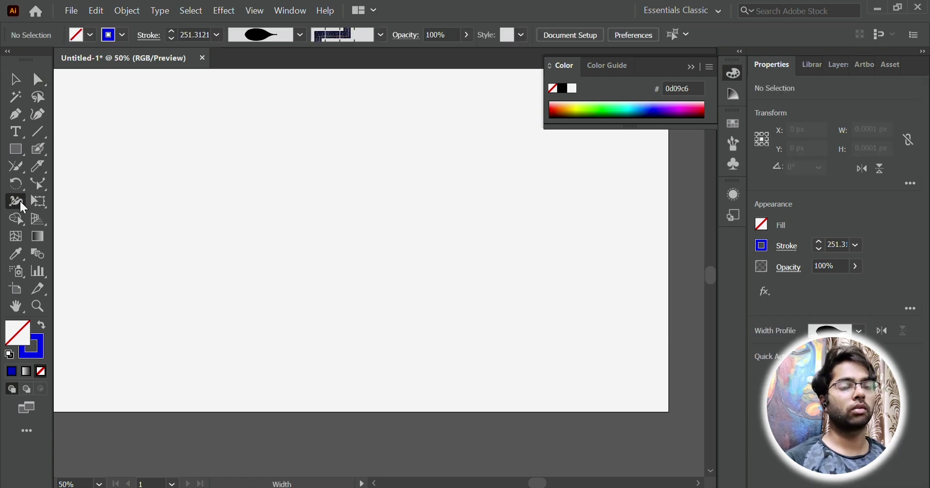
left_click(19, 203)
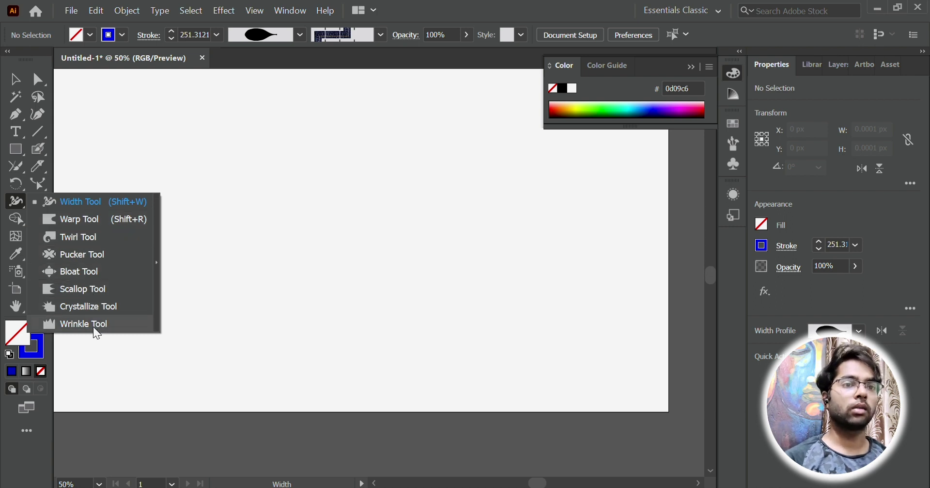
left_click(16, 204)
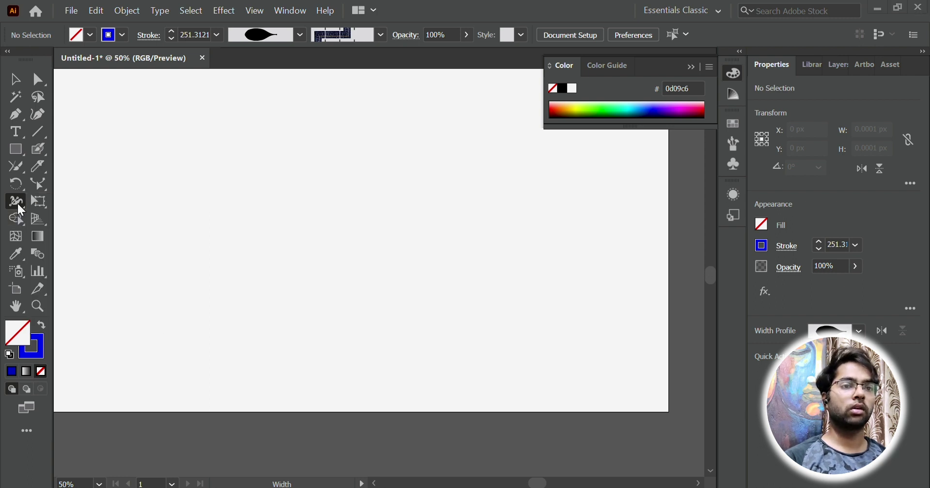
Step: Draw an unfilled rectangle about 506 × 453 px in the middle of the artboard
left_click(43, 202)
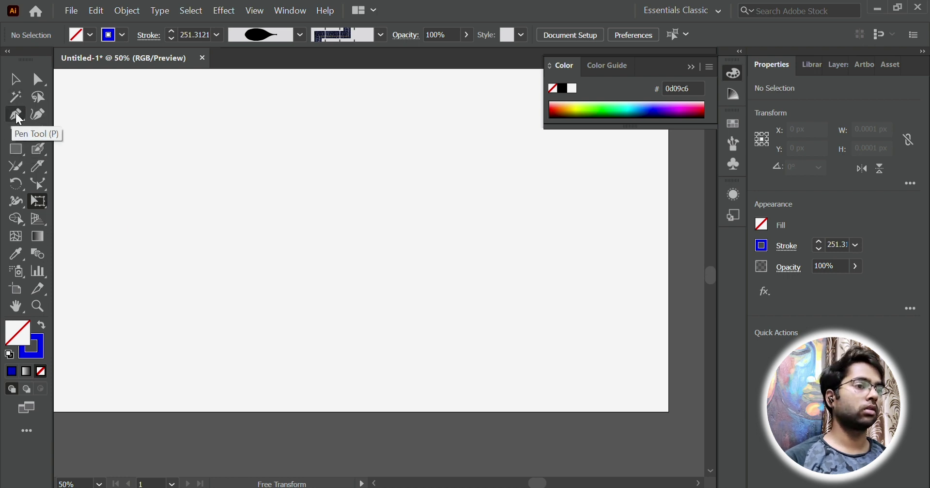
left_click(16, 150)
left_click_drag(252, 116, 520, 355)
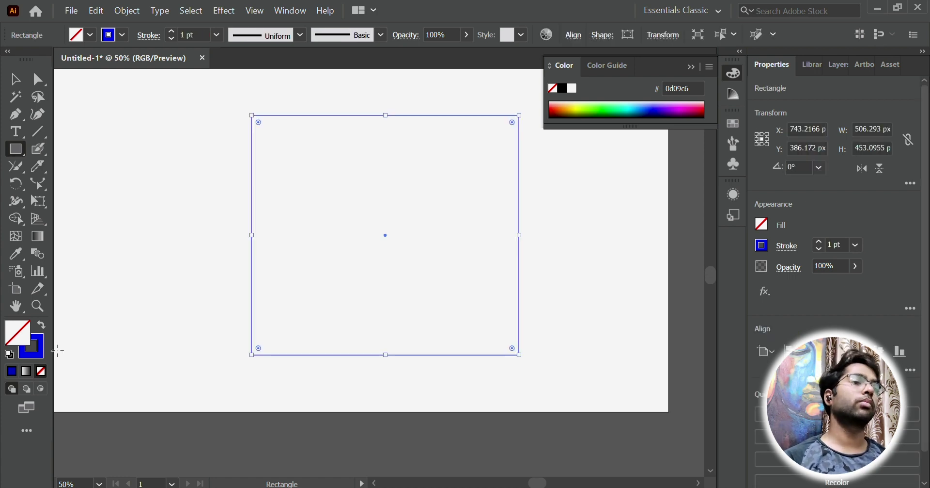
Step: Add an area text frame about 378 × 154 px inside the rectangle and enter a first name in capitals
left_click(15, 131)
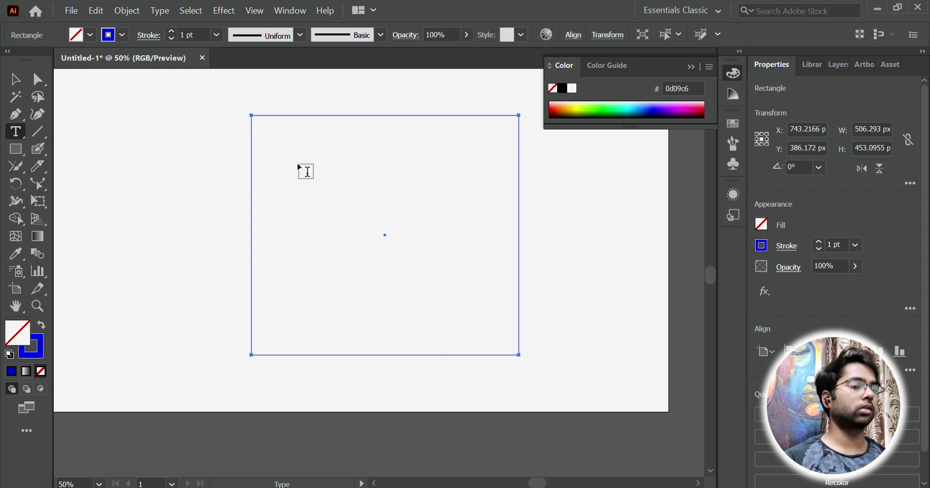
left_click_drag(291, 181, 490, 263)
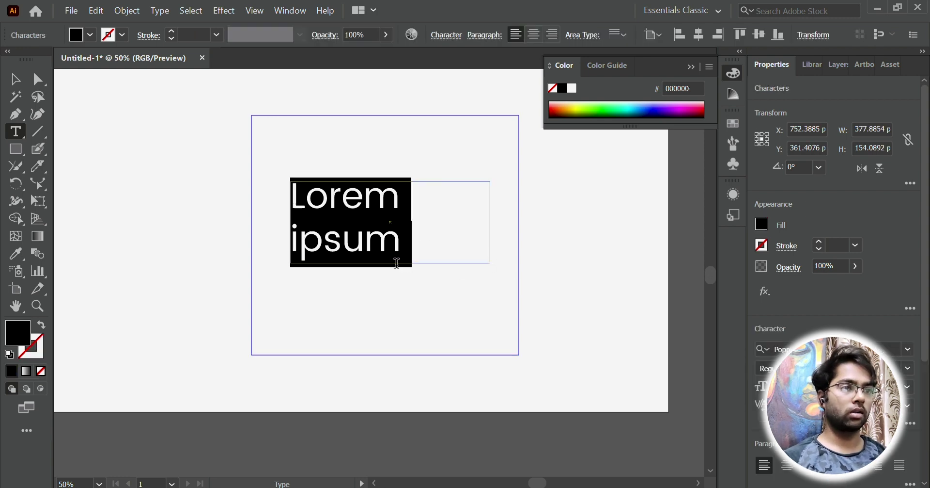
type("KUNAL")
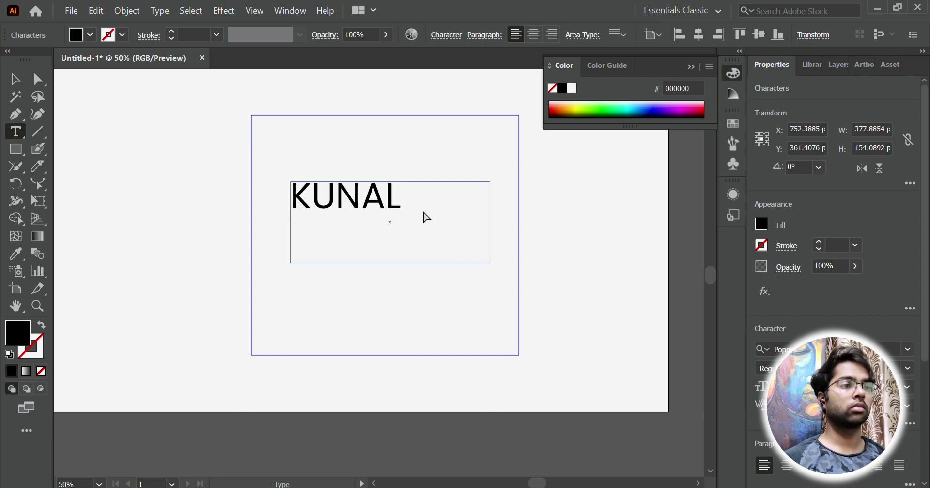
Step: Copy the name, paste it on a second line of the text frame and finish editing the text
key("ctrl+a")
key("ctrl+c")
key("Right")
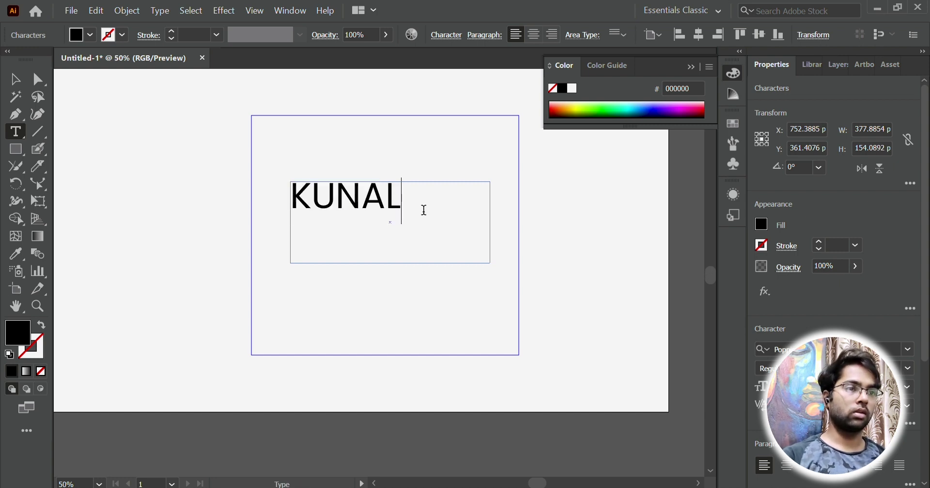
key("Return")
key("ctrl+v")
left_click(426, 218, "ctrl")
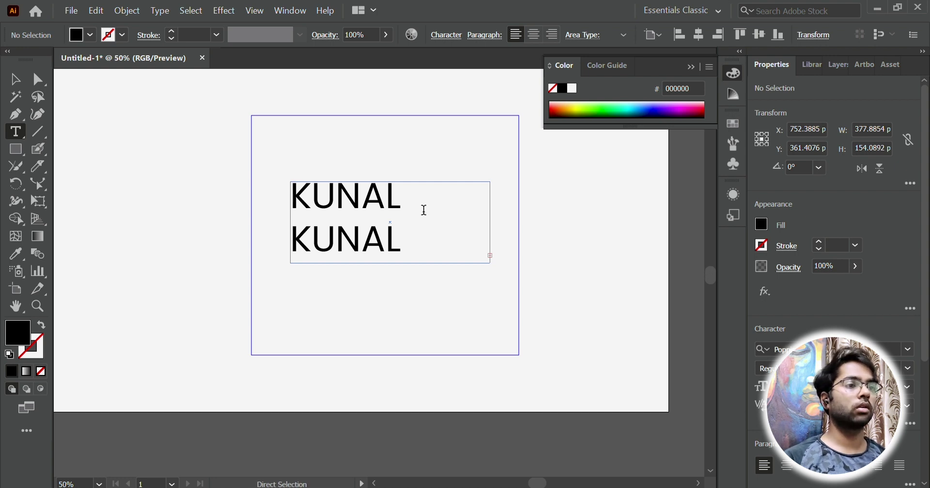
Step: Resize the area-type frame to about 215 × 327 px so it shows four lines fitted to the word's width
left_click(425, 210)
key("ctrl+a")
key("Escape")
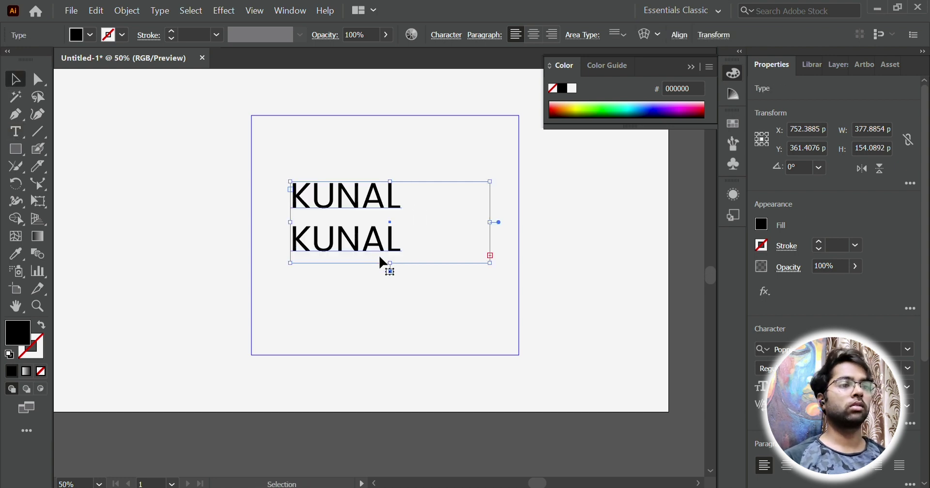
mouse_move(383, 262)
left_mouse_down()
mouse_move(391, 326)
mouse_move(382, 357)
mouse_move(400, 267)
left_mouse_up()
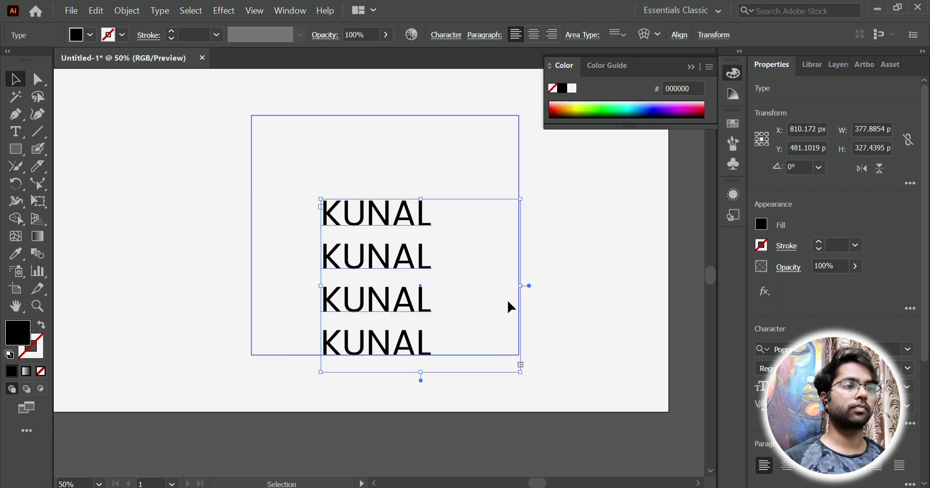
left_click_drag(522, 287, 434, 306)
left_click_drag(412, 274, 412, 272)
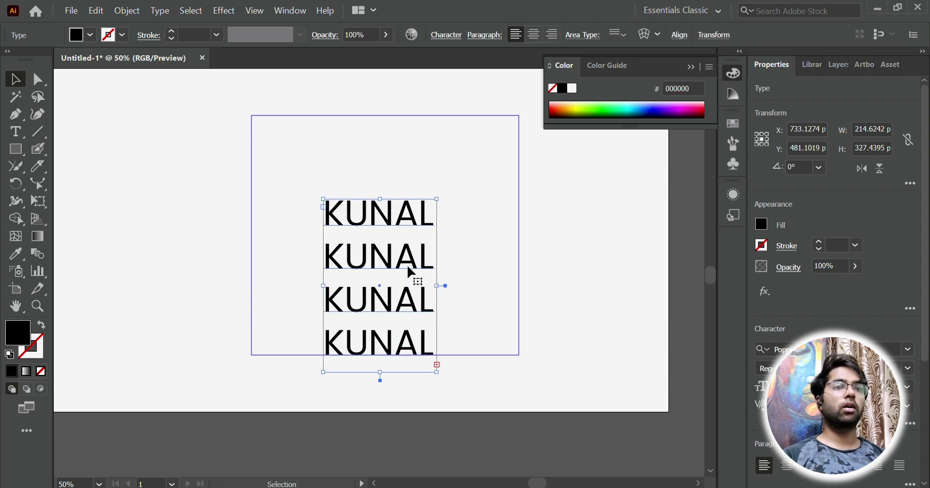
Step: Expand the four-line text into outlines, with both Object and Fill included
left_click(129, 11)
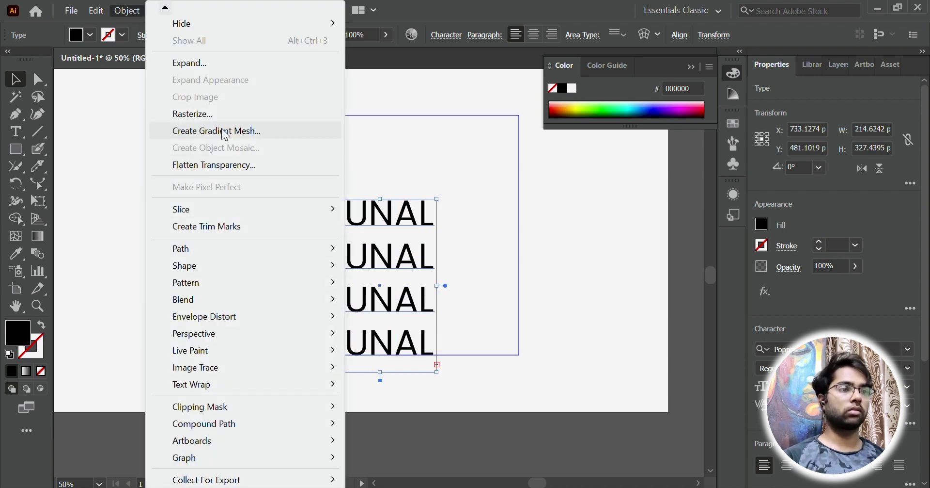
left_click(194, 63)
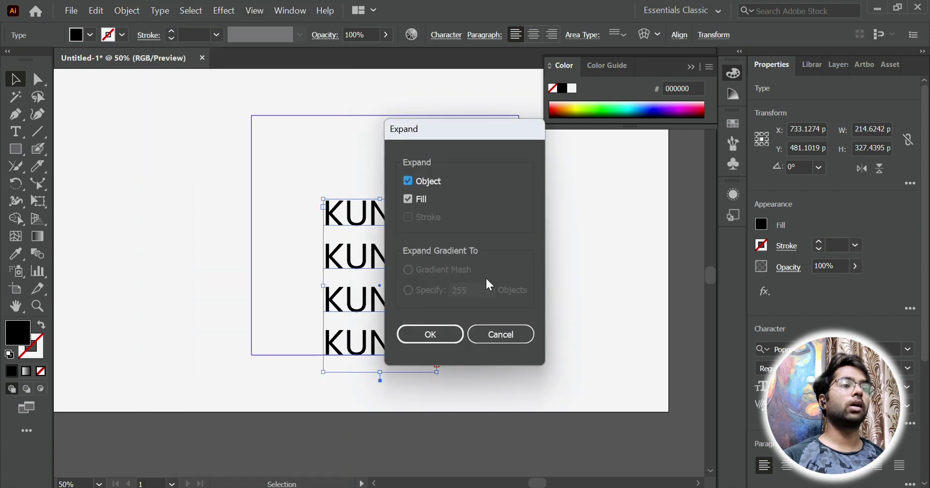
left_click(431, 334)
scroll(410, 248, "up", 6)
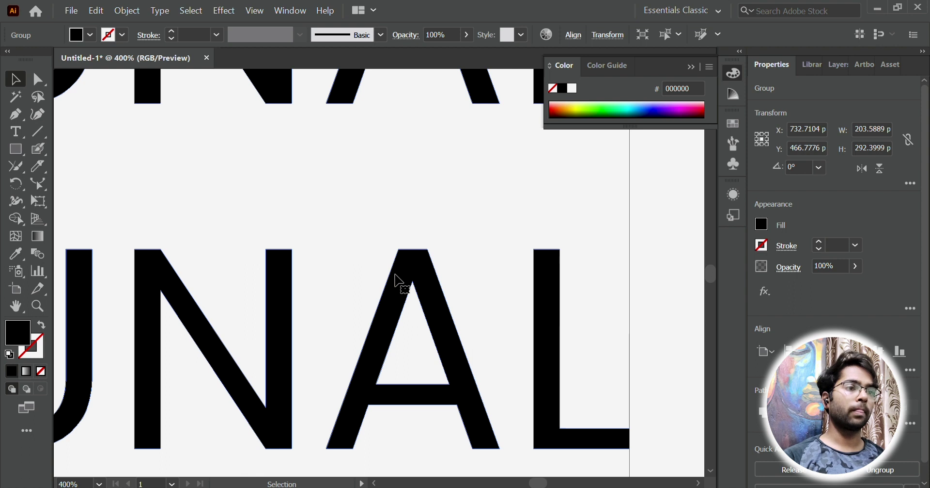
scroll(426, 281, "down", 6)
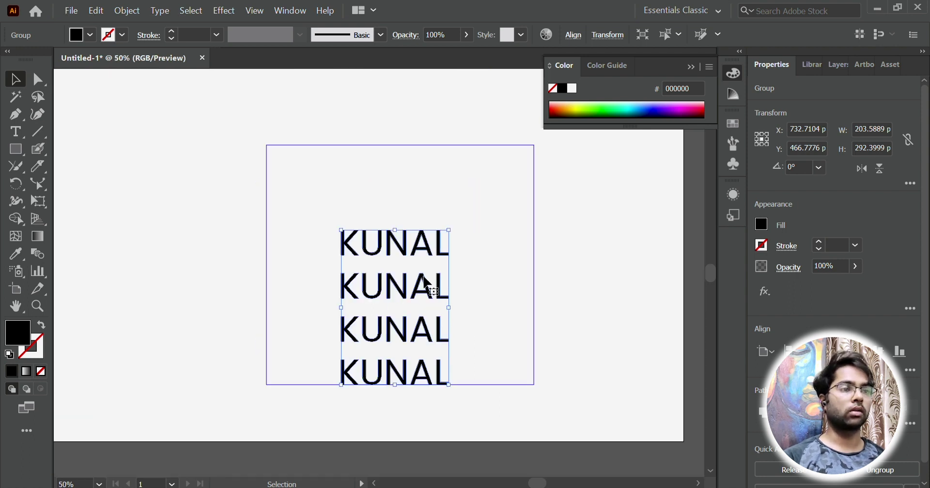
scroll(424, 277, "up", 1)
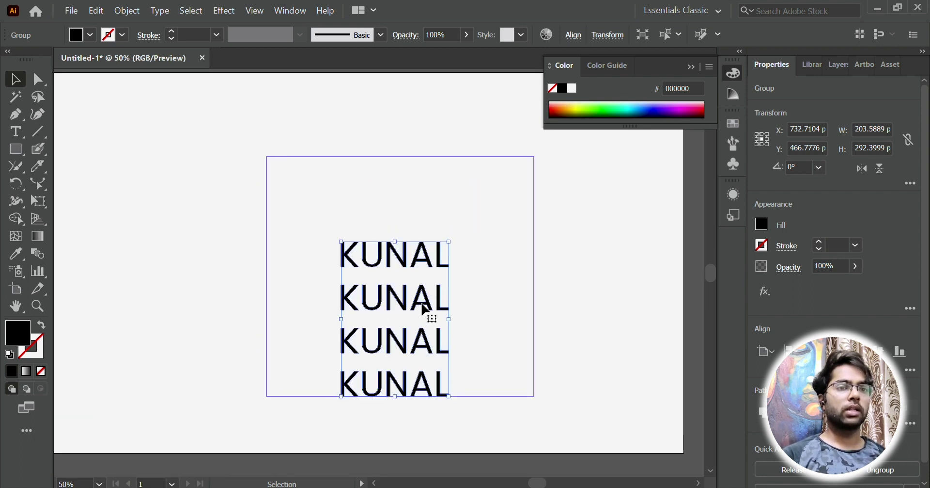
Step: Draw a rectangle about 238 × 129 px just above the outlined text, with no fill and a 1 pt black stroke
left_click(41, 218)
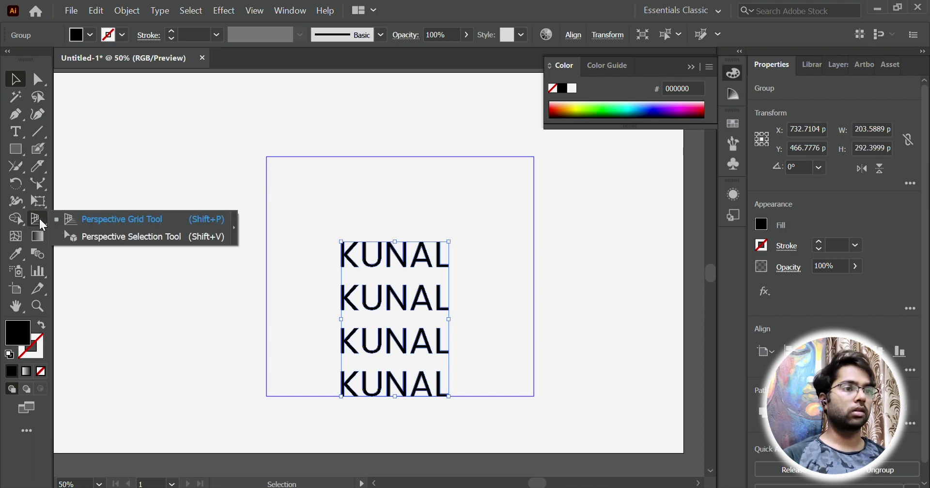
left_click(15, 149)
mouse_move(327, 171)
left_mouse_down()
mouse_move(376, 226)
mouse_move(452, 238)
left_mouse_up()
left_click(15, 78)
left_click(30, 346)
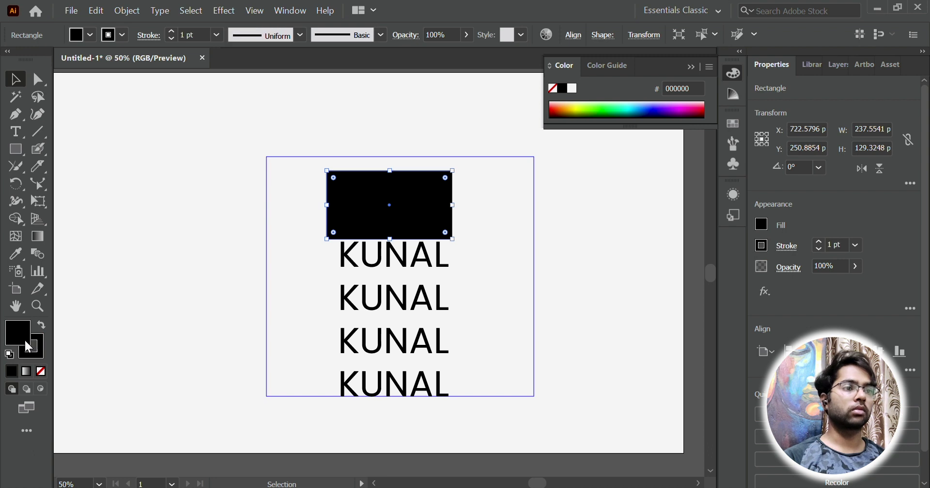
left_click(41, 371)
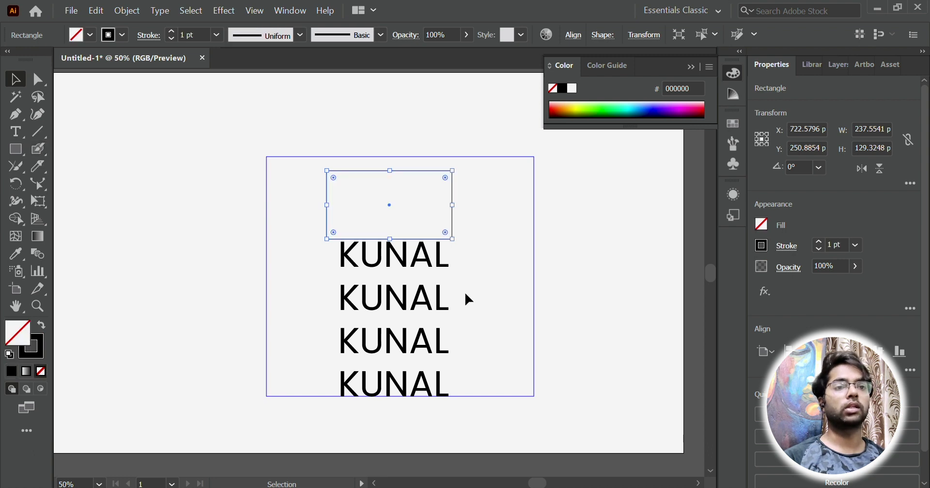
Step: Try a constrained Free Transform skew that shifts one side of the outlined text group upward, and undo it
left_click(396, 351)
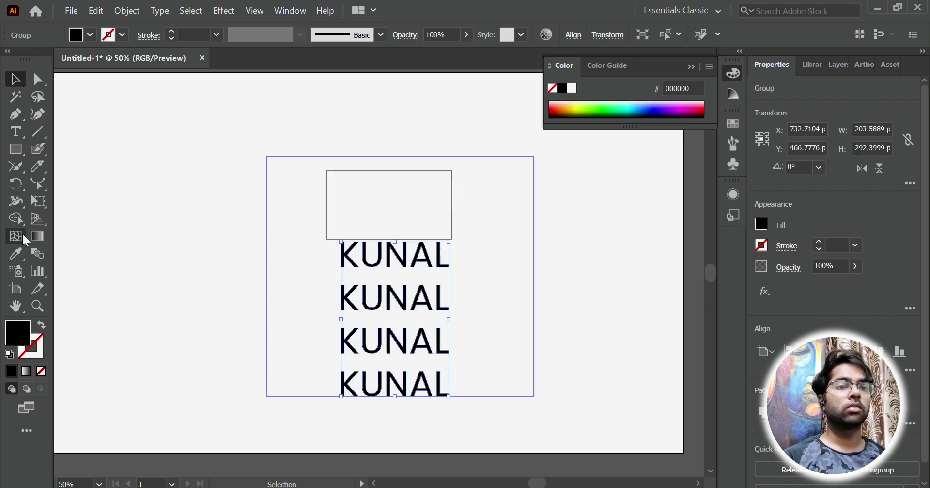
left_click(39, 204)
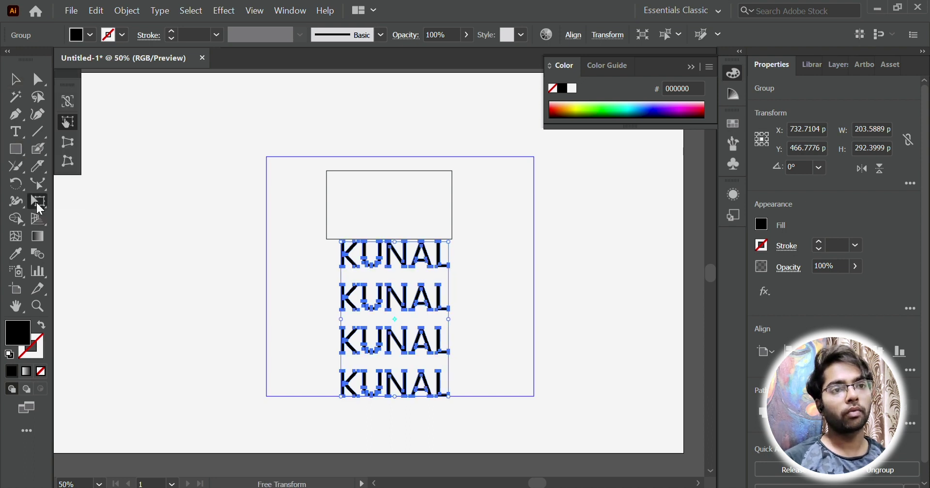
left_click(68, 100)
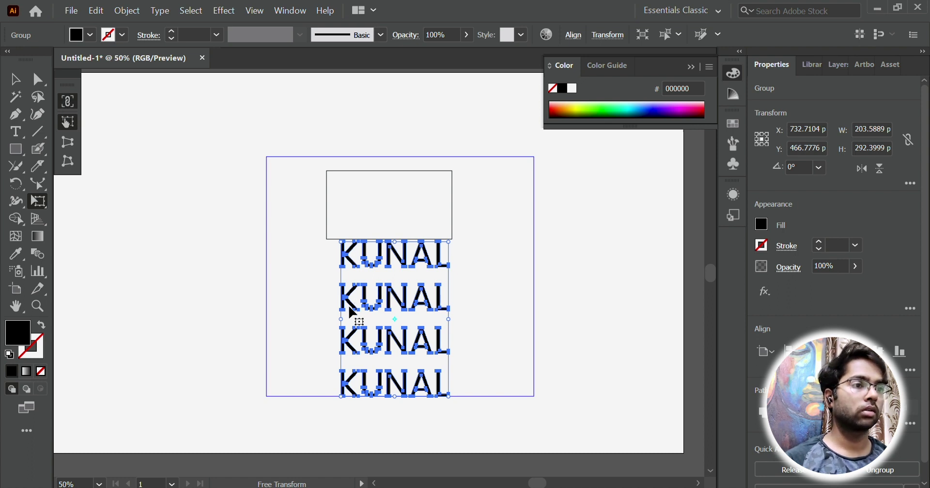
mouse_move(341, 319)
left_mouse_down()
mouse_move(211, 300)
mouse_move(344, 308)
left_mouse_up()
key("v")
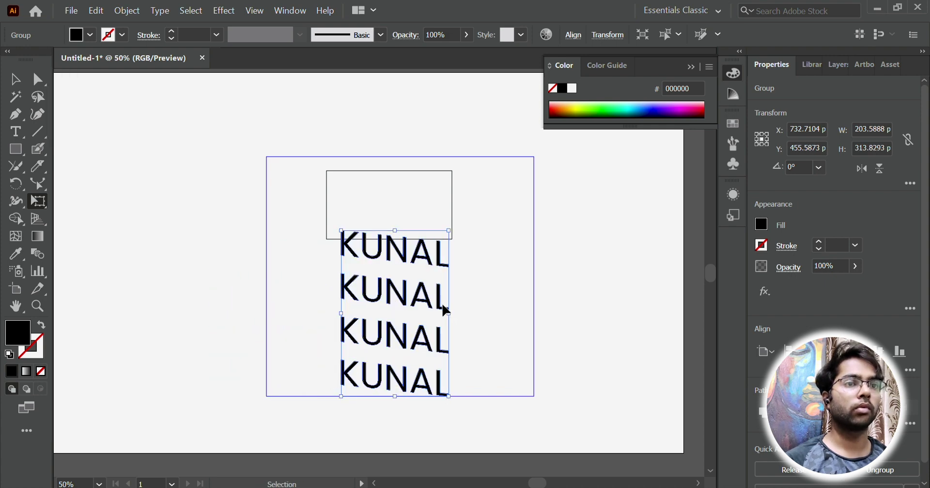
key("ctrl+z")
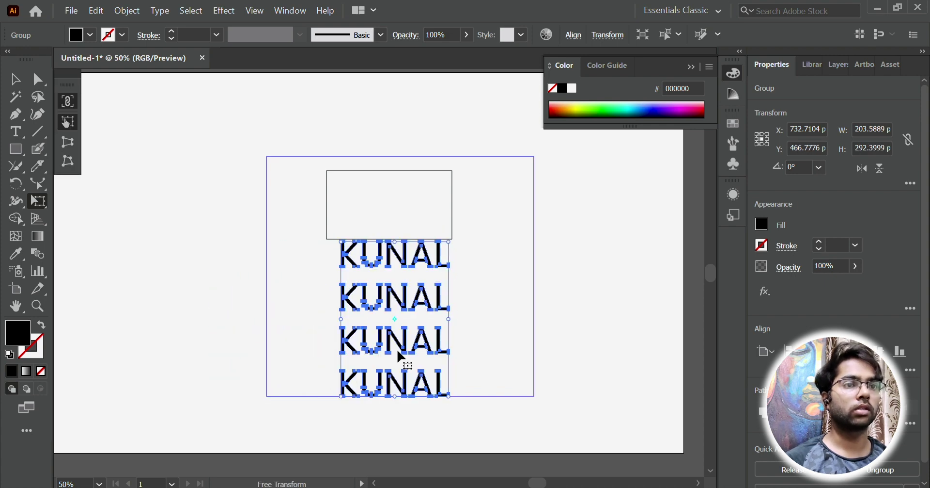
Step: Try enlarging the outlined text group to about 390 × 475 px with Free Transform, and undo the scaling
left_click(63, 140)
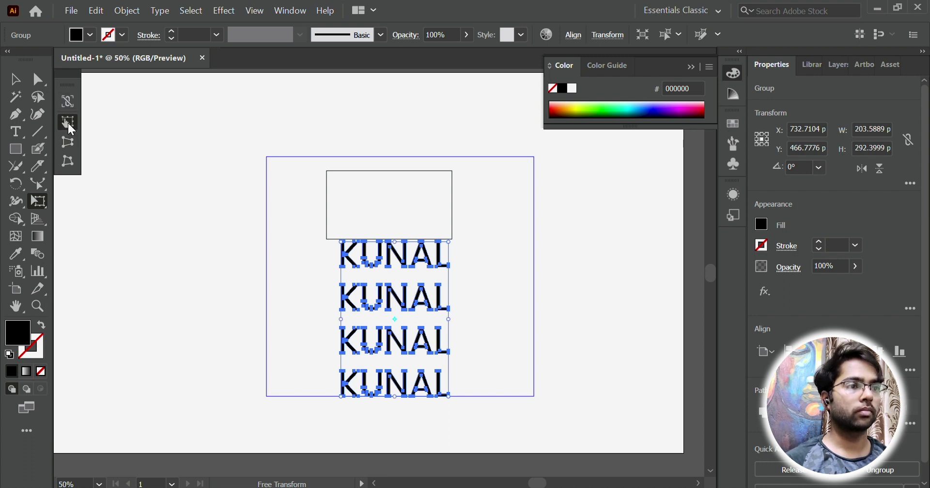
left_click(68, 121)
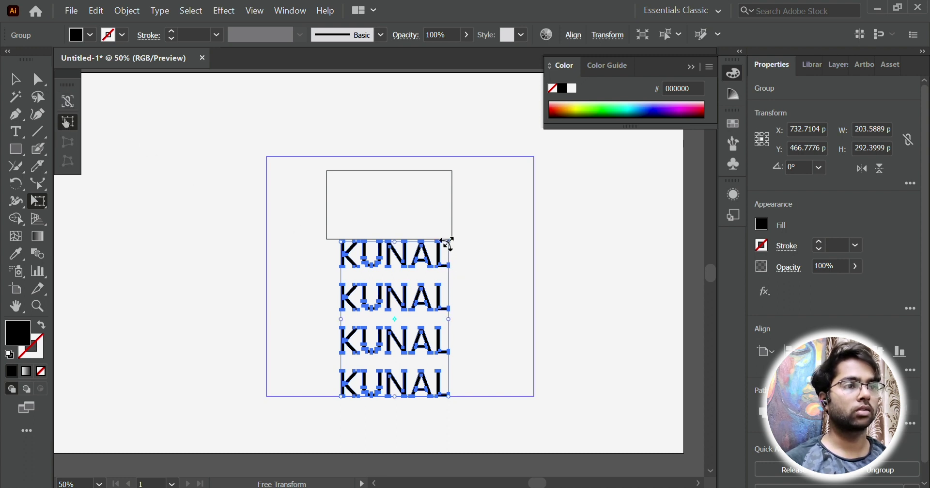
left_click_drag(448, 244, 548, 145)
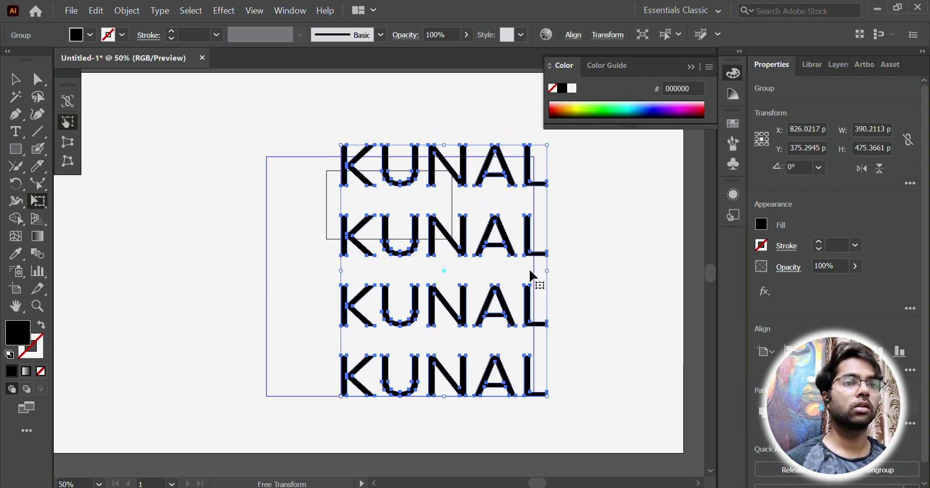
key("v")
key("ctrl+z")
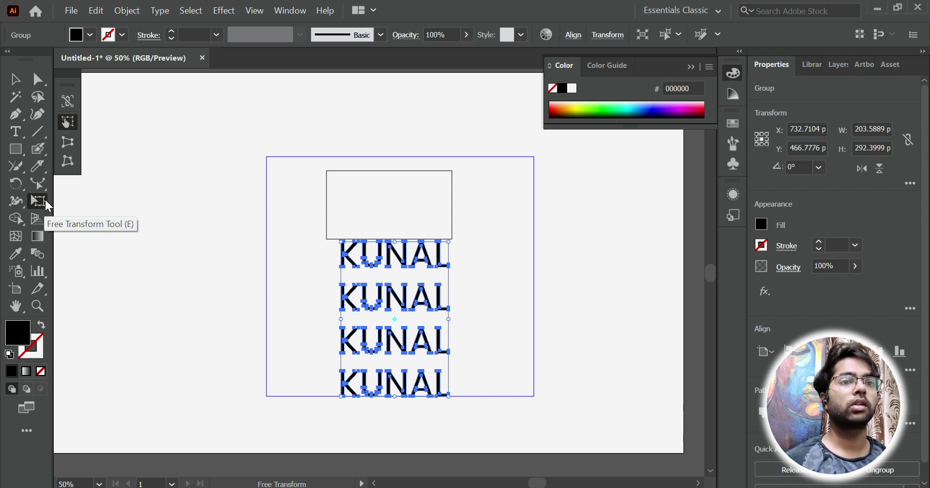
Step: Apply Perspective Distort to the outlined text group, symmetrically narrowing its upper edge
left_click(70, 135)
left_click_drag(449, 241, 416, 257)
scroll(441, 315, "up", 2)
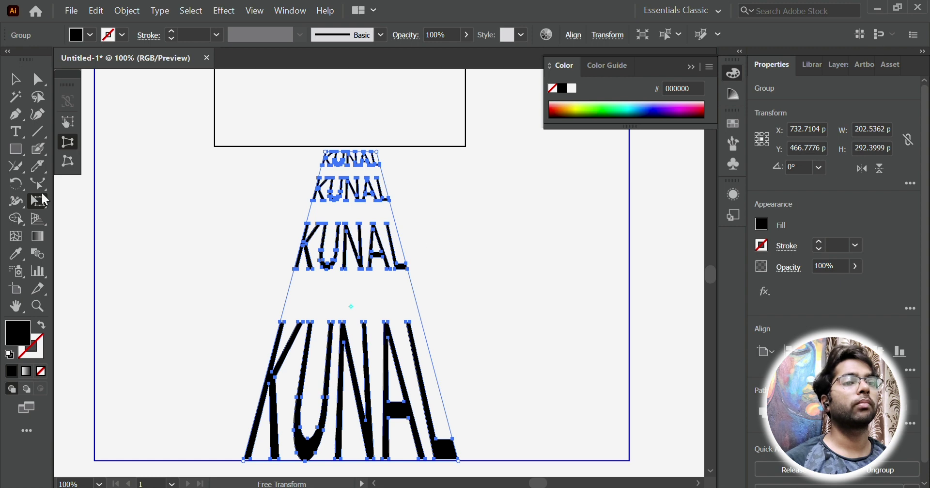
Step: Use Free Distort to pull the text group's two lower corners outward, giving an overall size of about 502 × 292 px
scroll(71, 155, "down", 1)
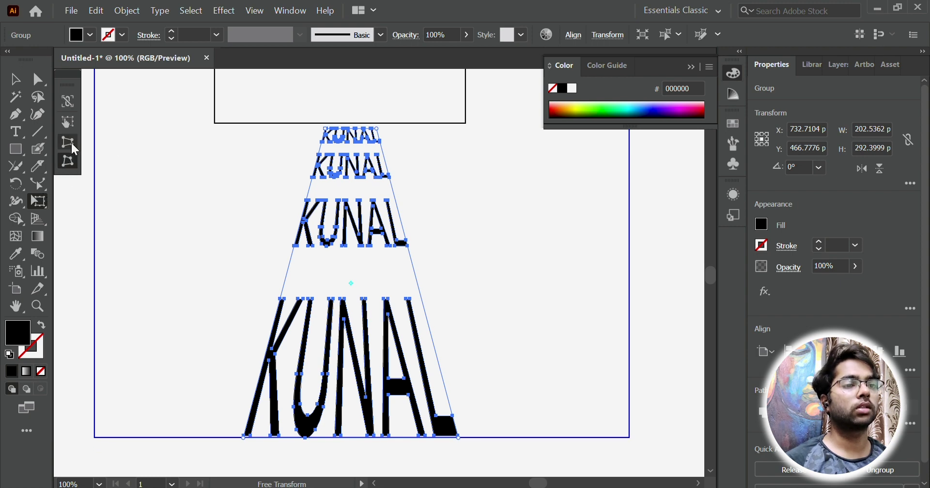
scroll(71, 141, "down", 1)
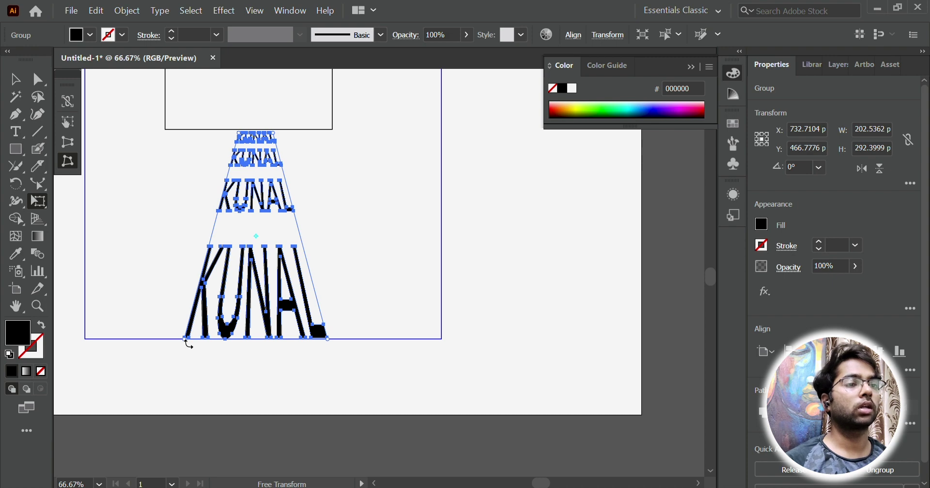
left_click_drag(186, 339, 76, 306)
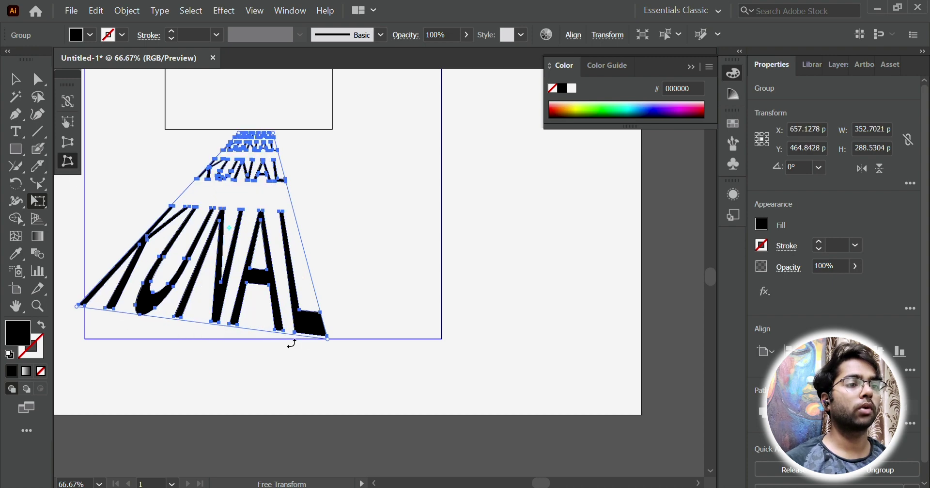
left_click_drag(330, 340, 445, 336)
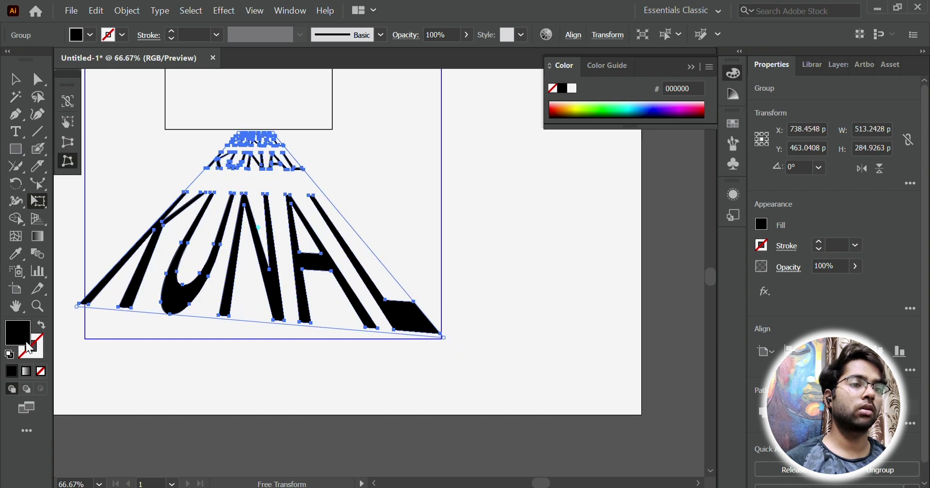
left_click_drag(78, 307, 86, 338)
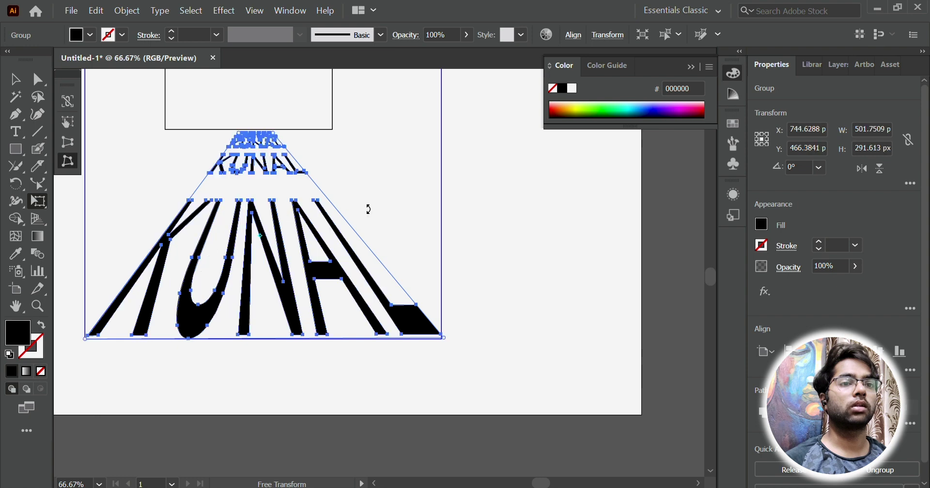
scroll(380, 171, "down", 2)
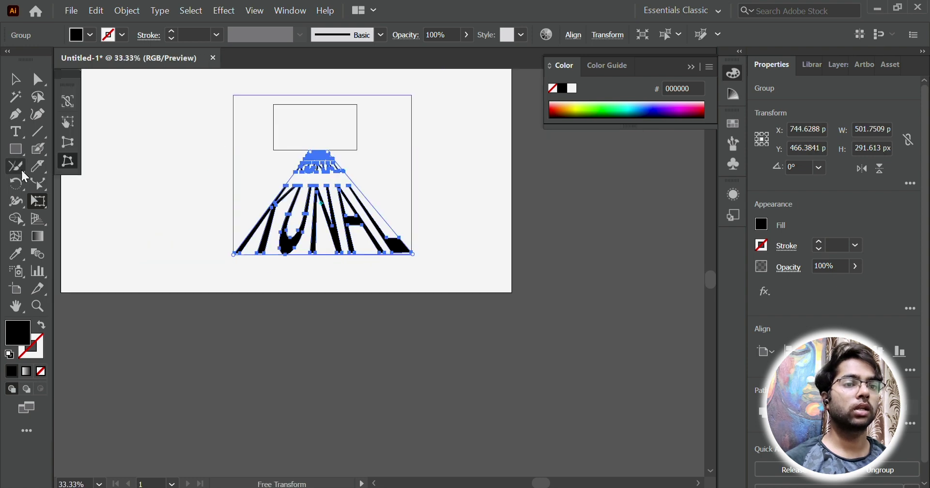
Step: Select the rectangle and the distorted text with its frame, and delete them all from the artboard
left_click(18, 215)
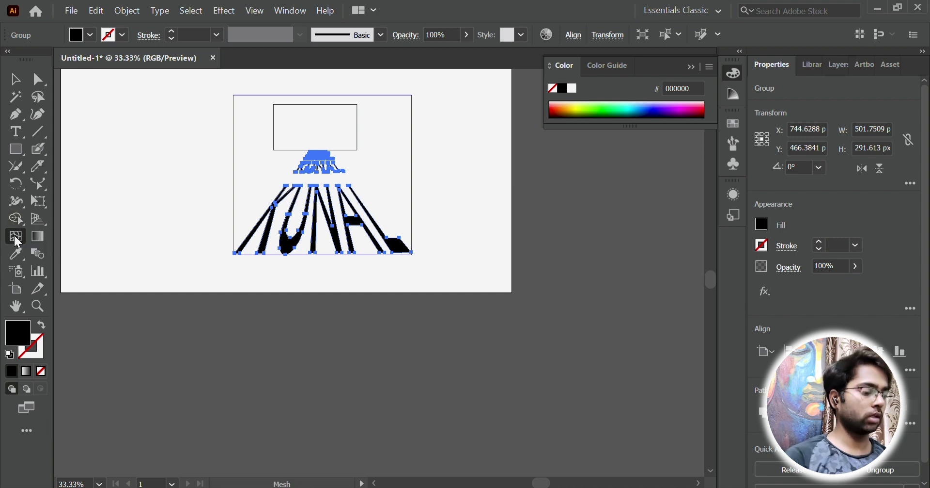
left_click(16, 79)
left_click_drag(182, 95, 458, 294)
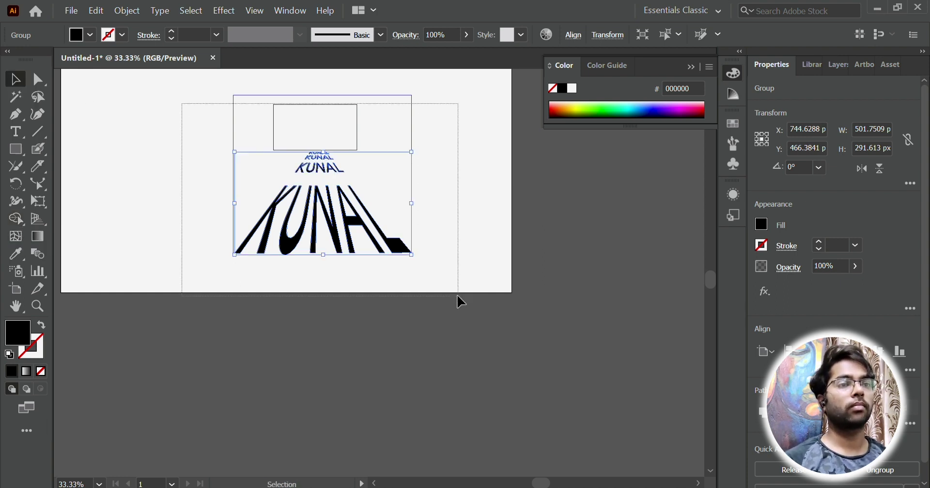
key("Delete")
Step: Draw a trial shape on the empty artboard with the Ellipse tool, and undo it
left_click(17, 150)
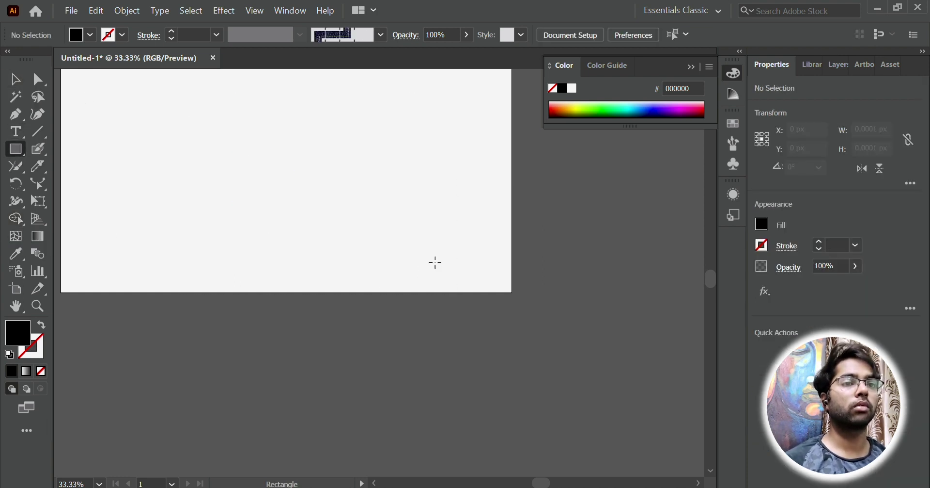
scroll(434, 260, "up", 3)
scroll(434, 260, "left", 3)
scroll(434, 260, "right", 2)
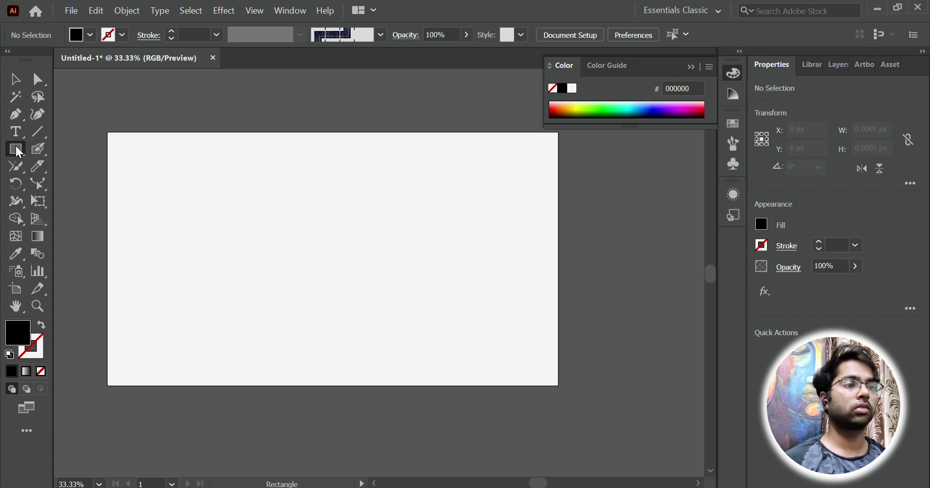
left_click_drag(16, 145, 69, 183)
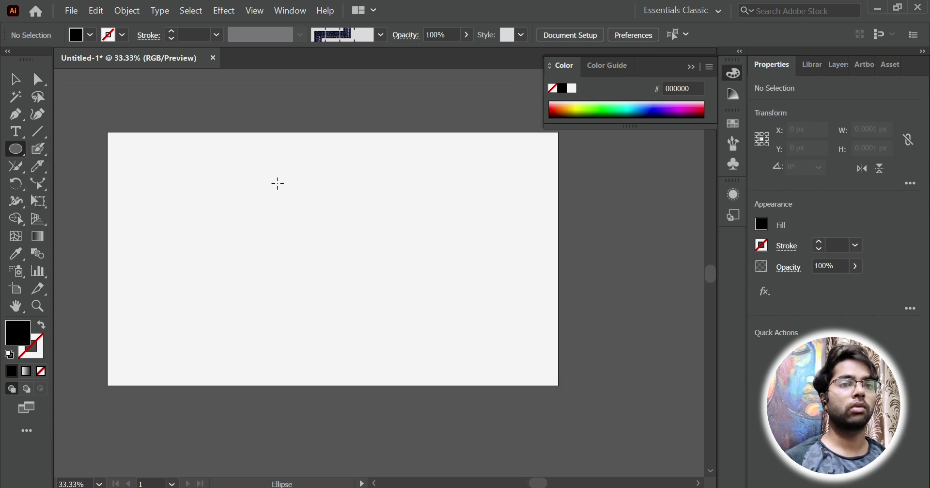
left_click_drag(279, 184, 344, 309)
key("ctrl+z")
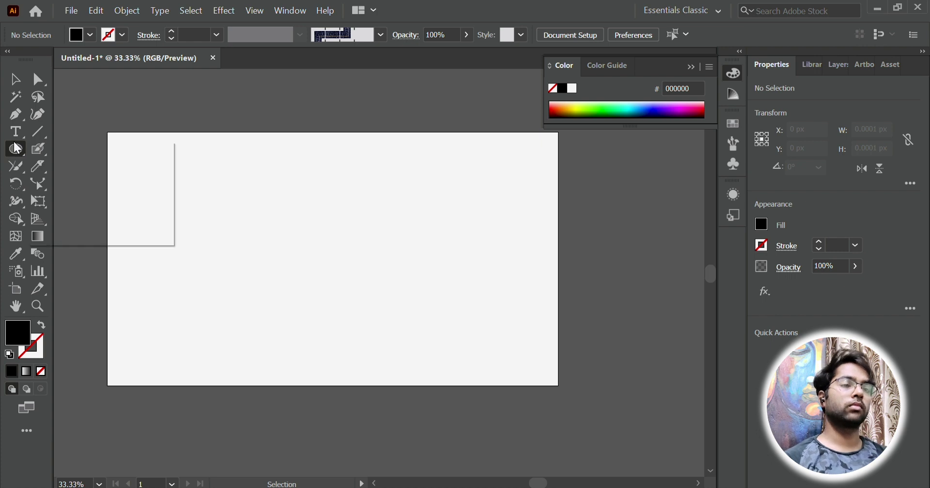
Step: Draw a black ellipse about 334 × 512 px on the artboard and activate the Direct Selection tool
left_click_drag(18, 147, 83, 185)
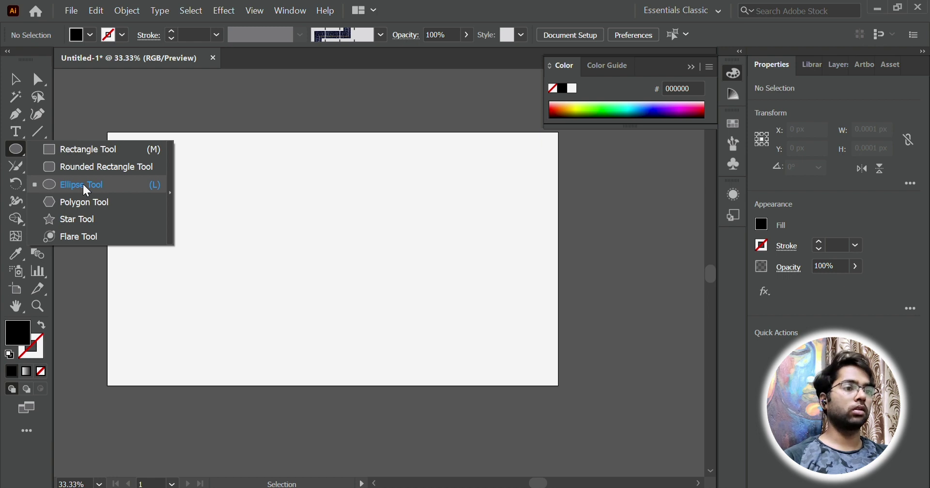
left_click_drag(84, 185, 84, 185)
left_click_drag(309, 182, 427, 362)
left_click(38, 79)
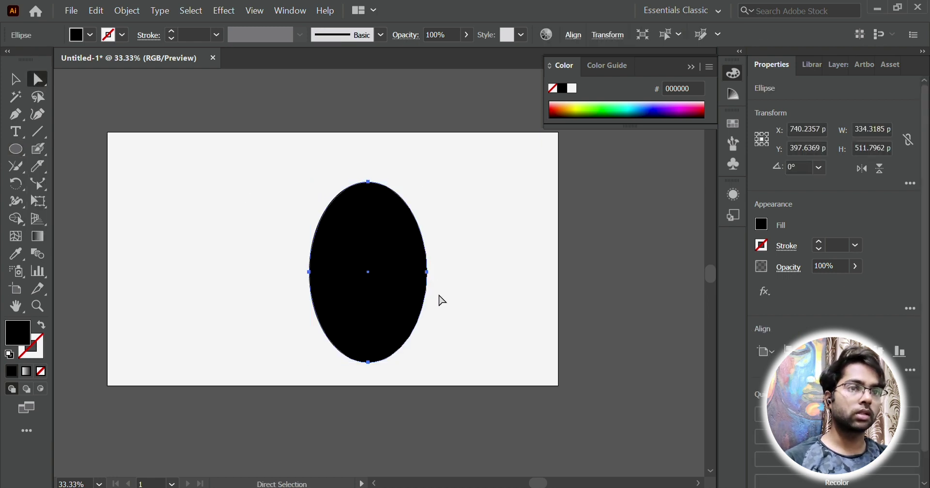
Step: Add an anchor point on the ellipse's lower-right edge with the Pen tool and activate the Direct Selection tool
scroll(444, 343, "up", 2)
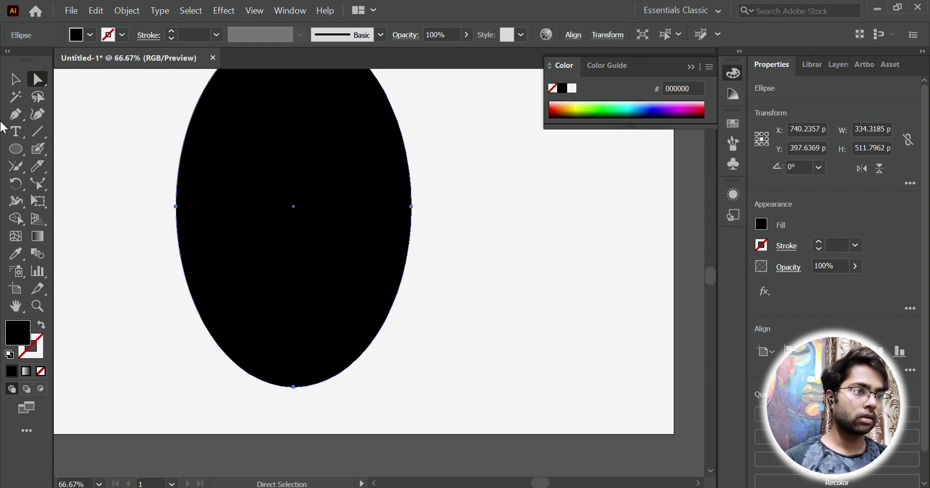
left_click(15, 115)
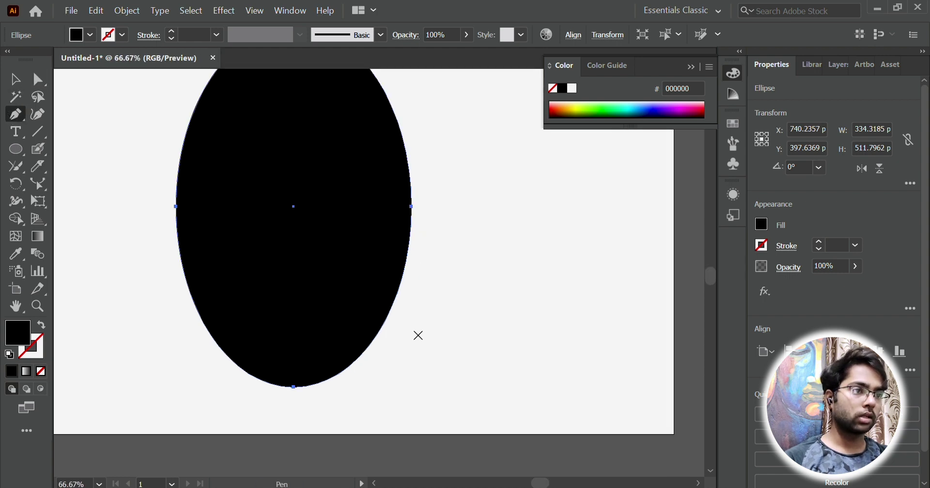
left_click(372, 342)
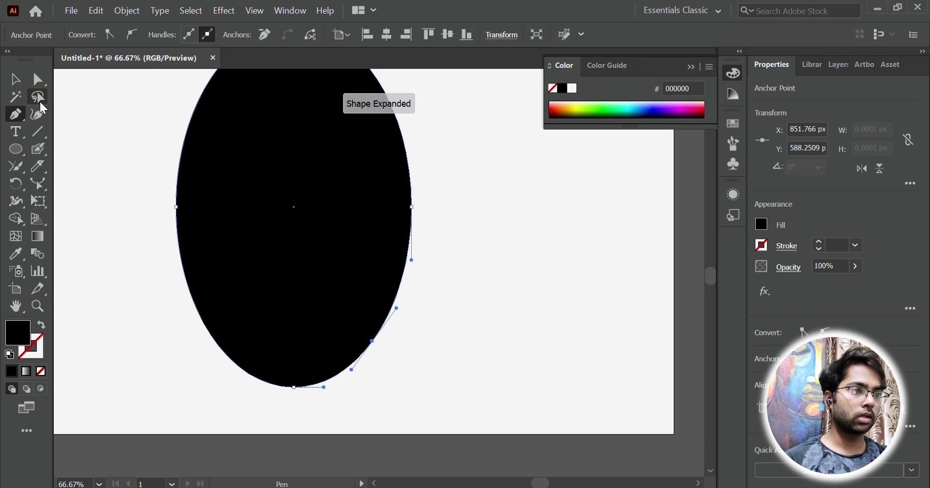
key("a")
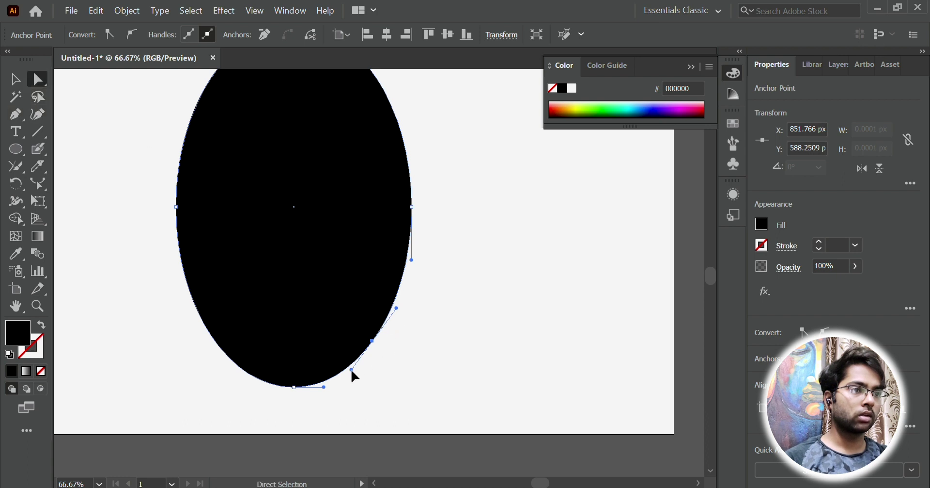
Step: Reshape the ellipse's lower-right outline by pulling the new point's lower handle outward and moving the bottom anchor slightly down, and deselect it
left_click_drag(352, 369, 371, 381)
left_click_drag(293, 386, 294, 398)
left_click(546, 276)
scroll(547, 276, "down", 2)
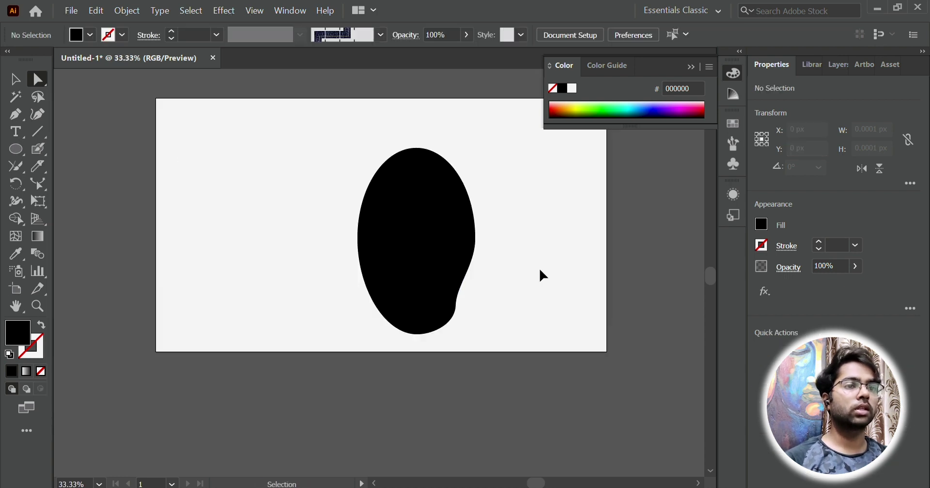
Step: Select the reshaped ellipse and use the Mesh tool to add four mesh points across its upper part and one on the lower-left edge
scroll(550, 235, "up", 1)
left_click(377, 210)
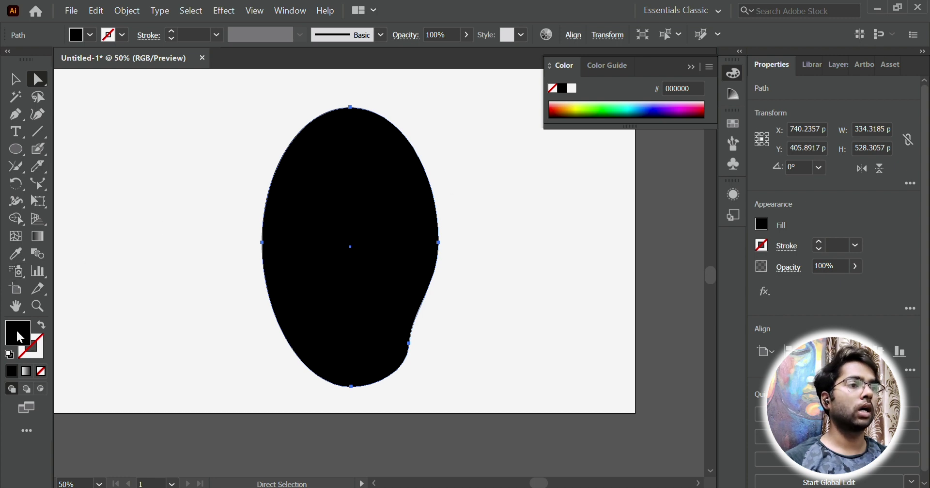
double_click(19, 337)
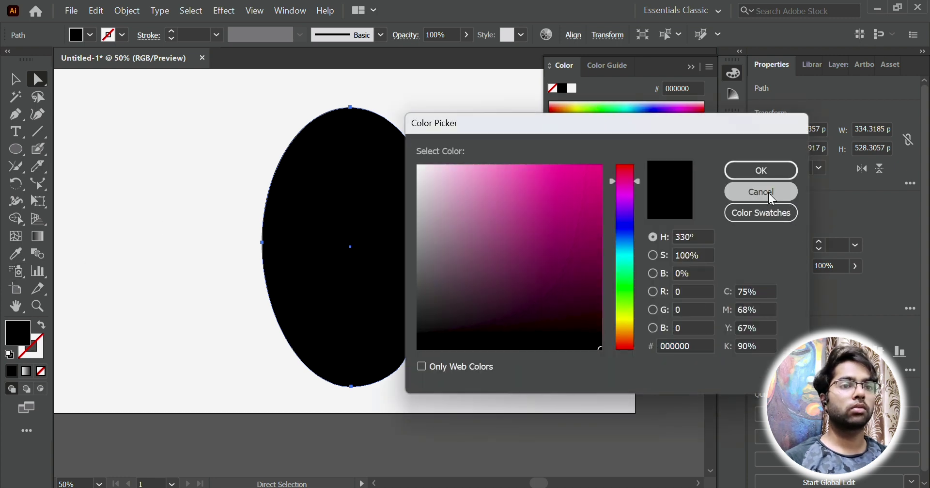
left_click(738, 193)
left_click(16, 236)
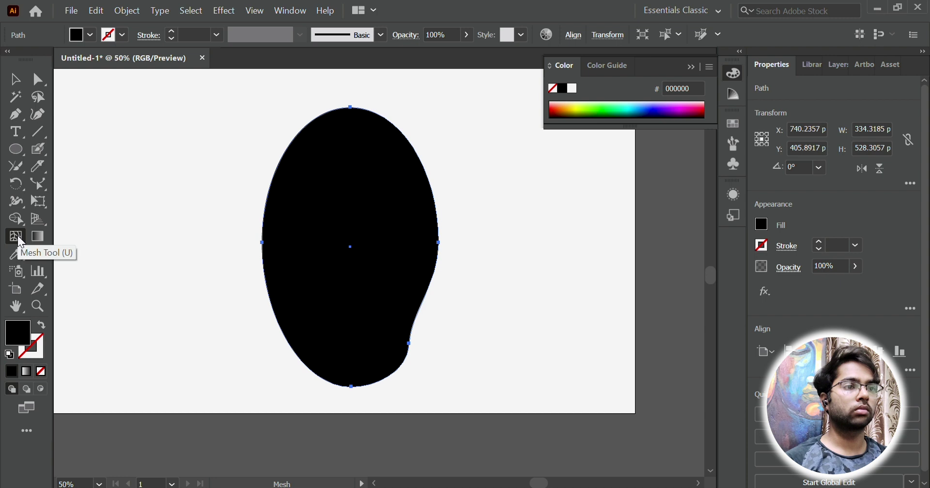
left_click(315, 183)
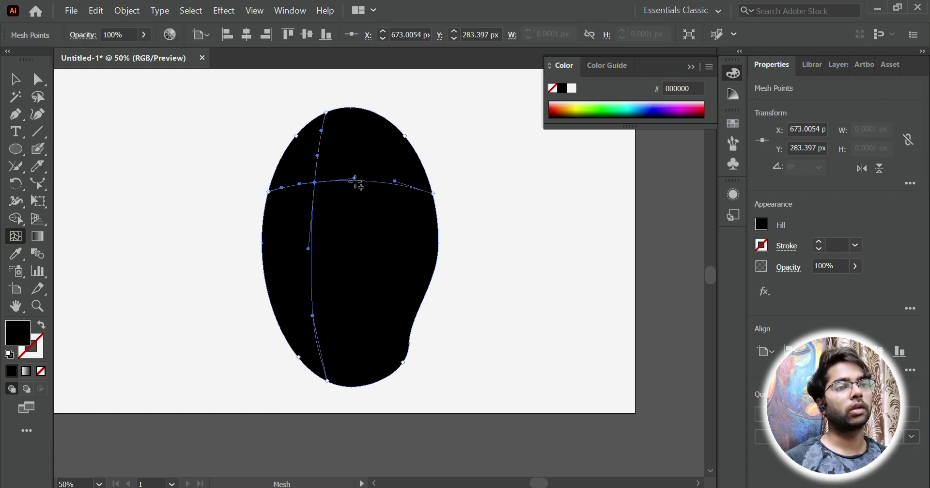
left_click(356, 181)
left_click(395, 188)
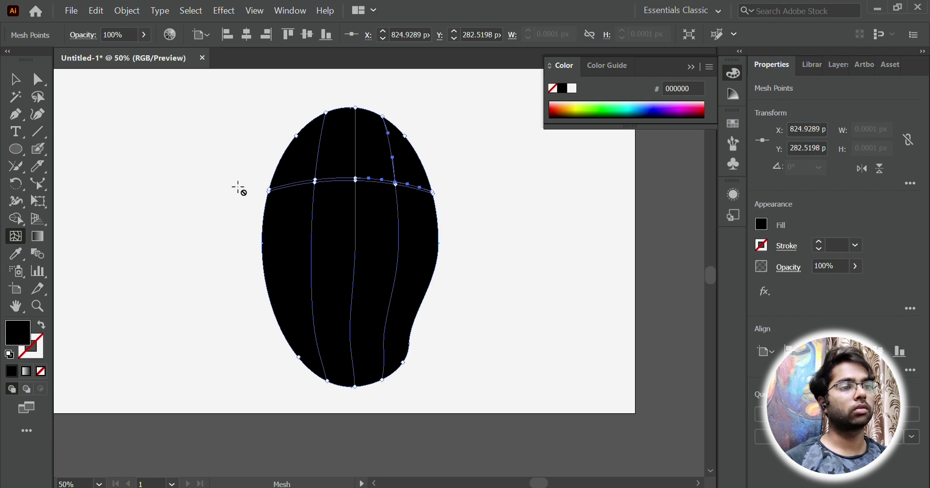
left_click(274, 187)
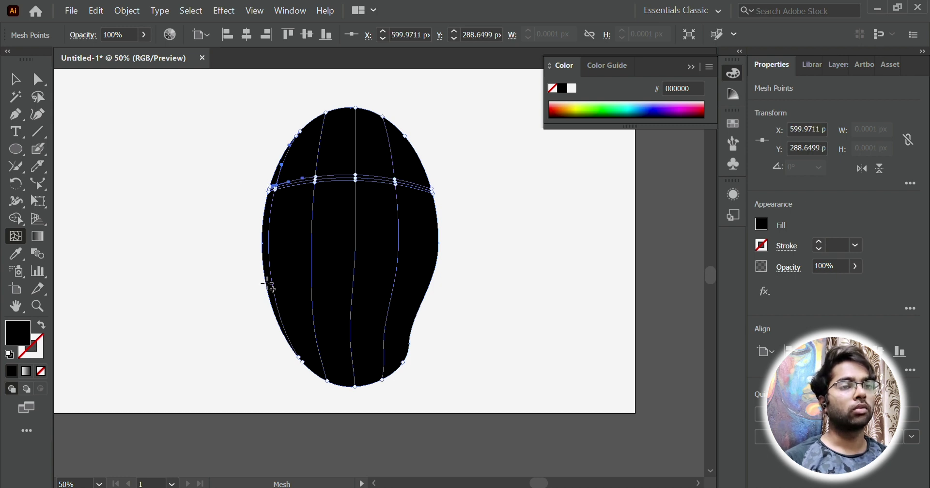
left_click(268, 282)
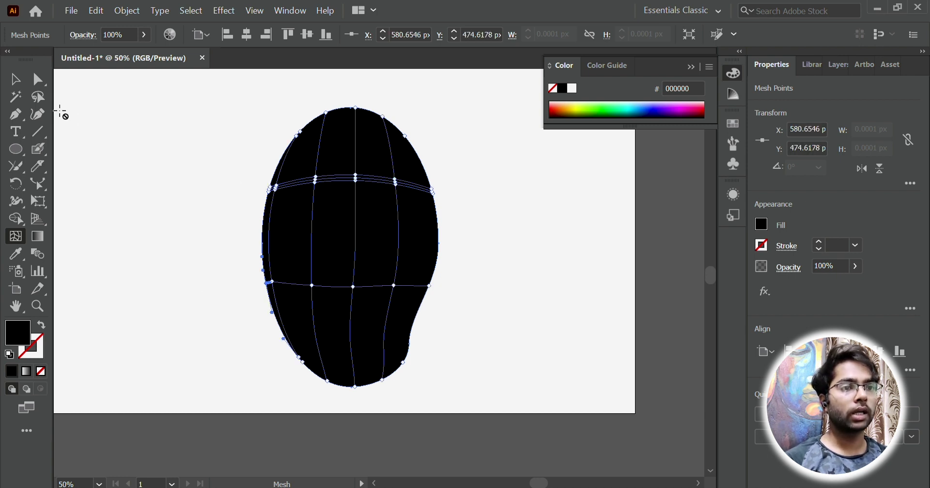
Step: Colour the upper-left interior mesh point on the topmost of the three close mesh lines yellow, fff200
left_click(39, 78)
scroll(322, 161, "up", 4)
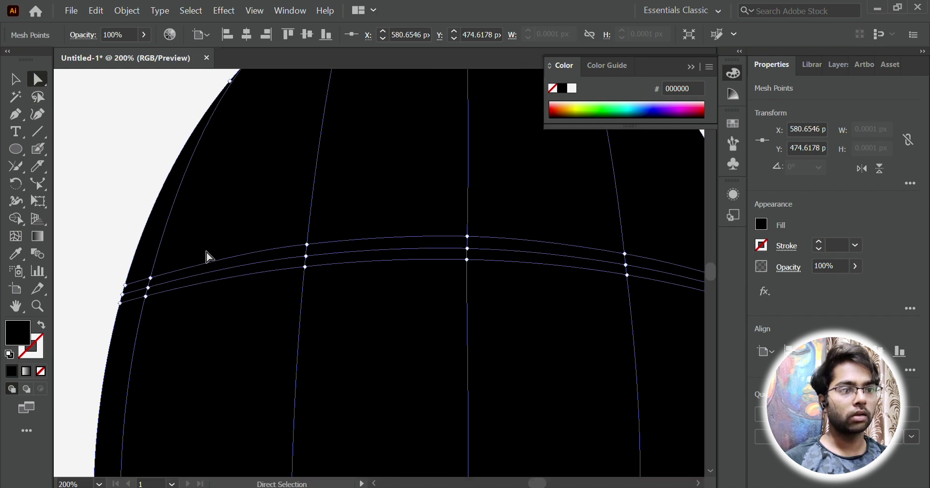
left_click(150, 279)
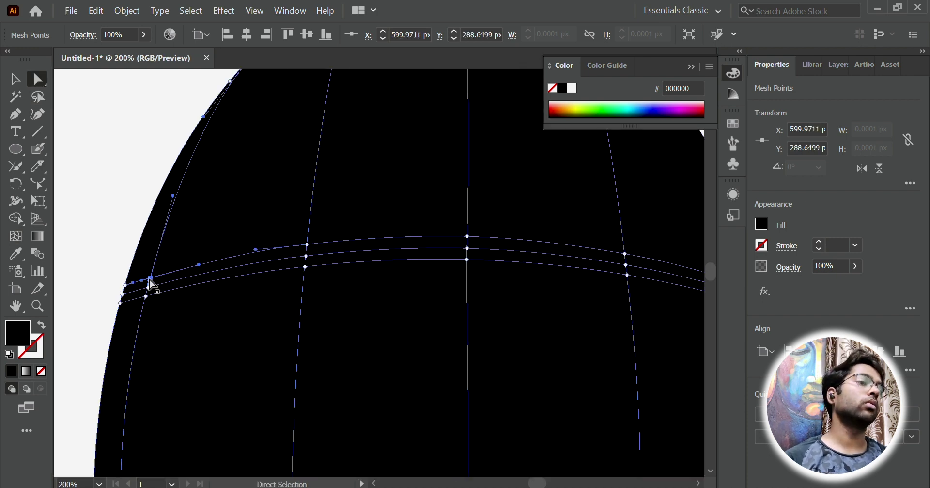
double_click(25, 346)
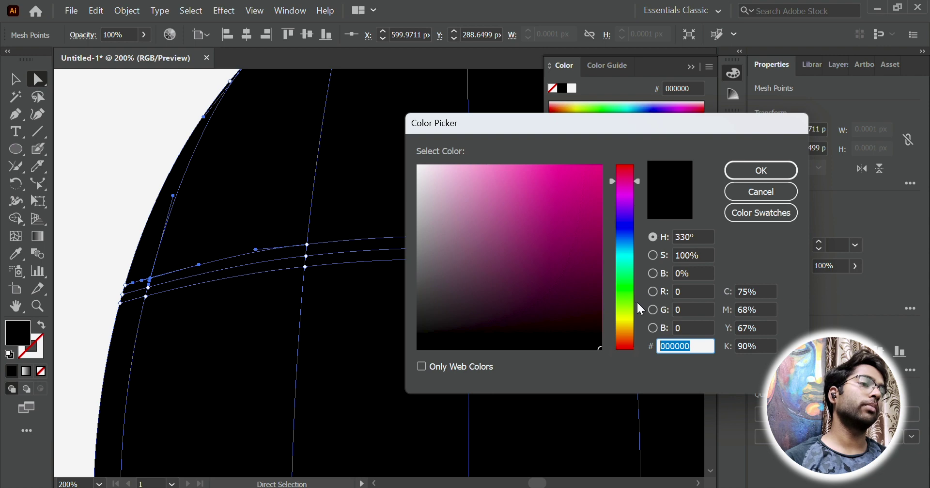
left_click_drag(636, 300, 624, 319)
left_click(597, 162)
left_click_drag(597, 163, 604, 164)
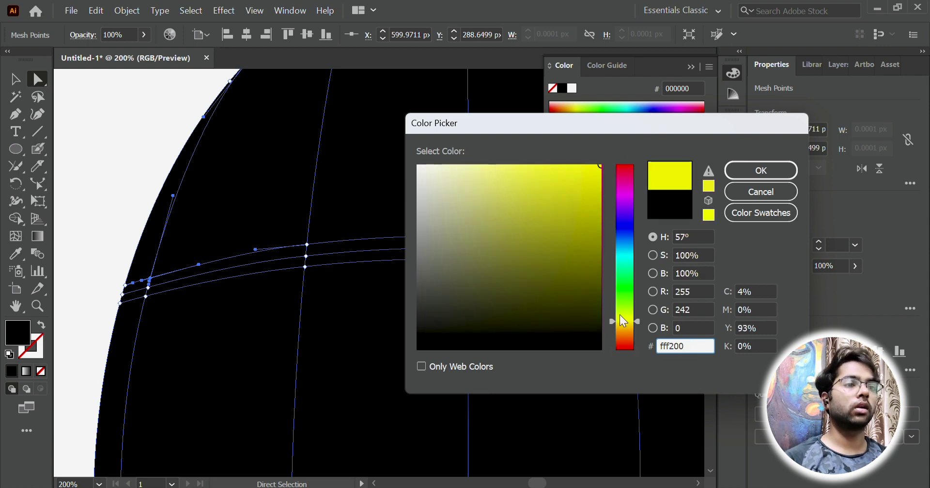
left_click(759, 172)
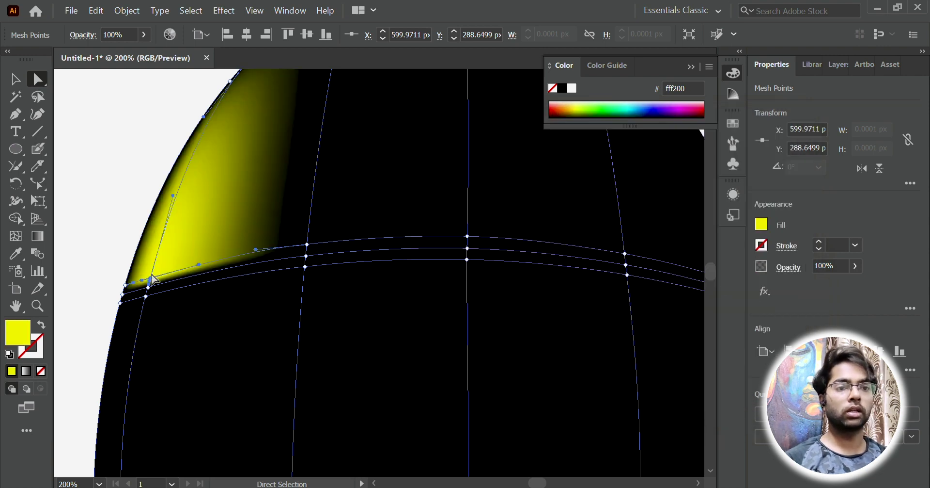
Step: Select the mesh patch just below the yellow point and fill its points with yellow, ffff00
left_click(148, 288)
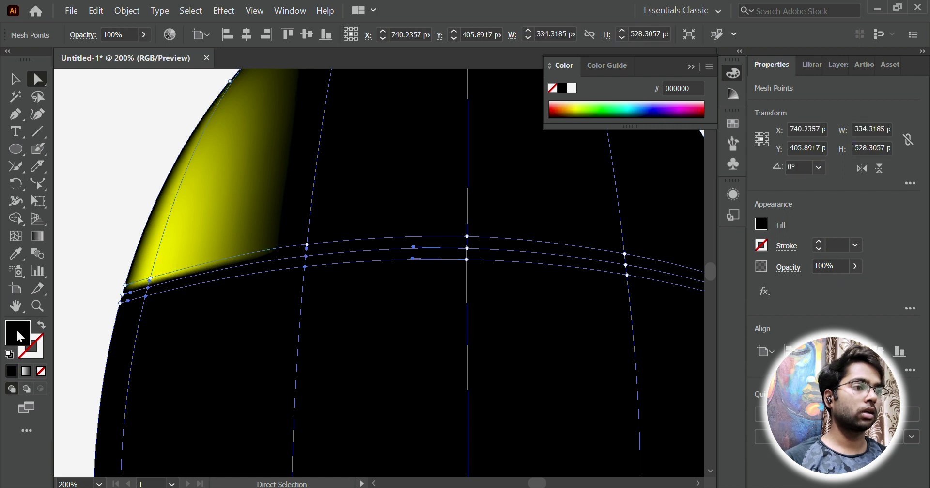
double_click(17, 332)
left_click_drag(629, 342, 621, 318)
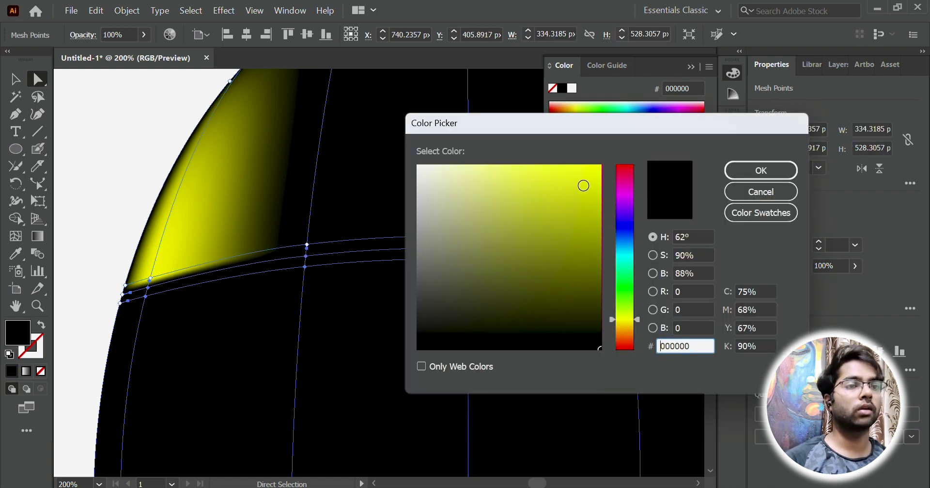
left_click_drag(584, 185, 605, 162)
left_click(762, 171)
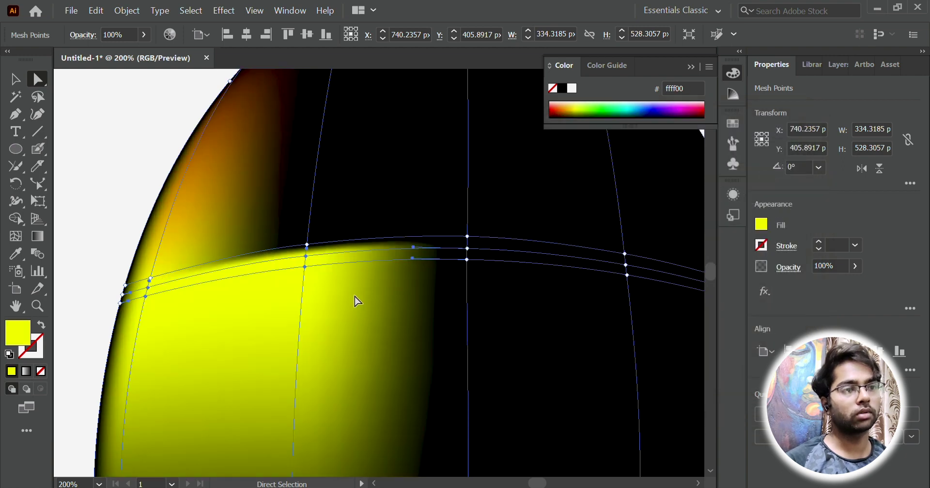
Step: Colour the topmost mesh point on the second vertical mesh line yellow, ffff00
scroll(297, 280, "down", 1)
left_click(307, 235)
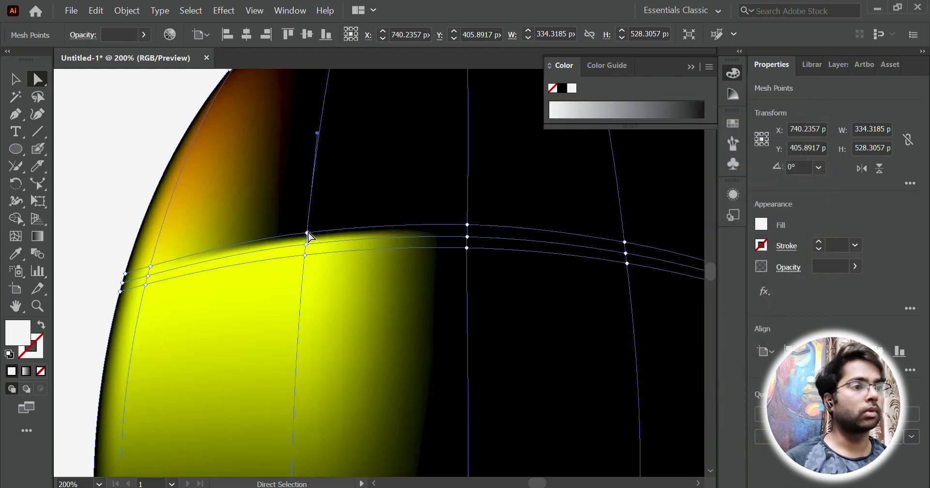
double_click(16, 335)
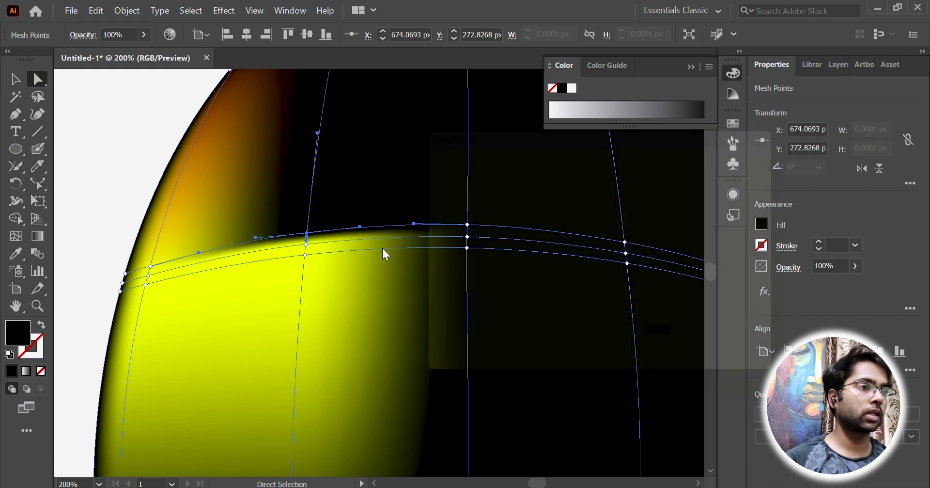
left_click(624, 321)
left_click_drag(600, 171, 612, 163)
left_click(743, 171)
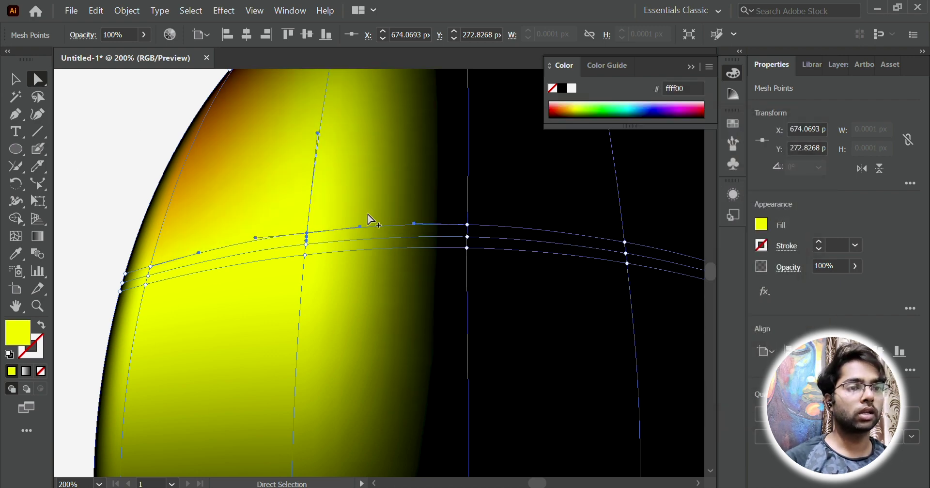
Step: Colour the leftmost interior mesh point on the lower horizontal mesh line a bright golden yellow
scroll(369, 217, "down", 3)
scroll(369, 217, "up", 1)
scroll(230, 327, "down", 2)
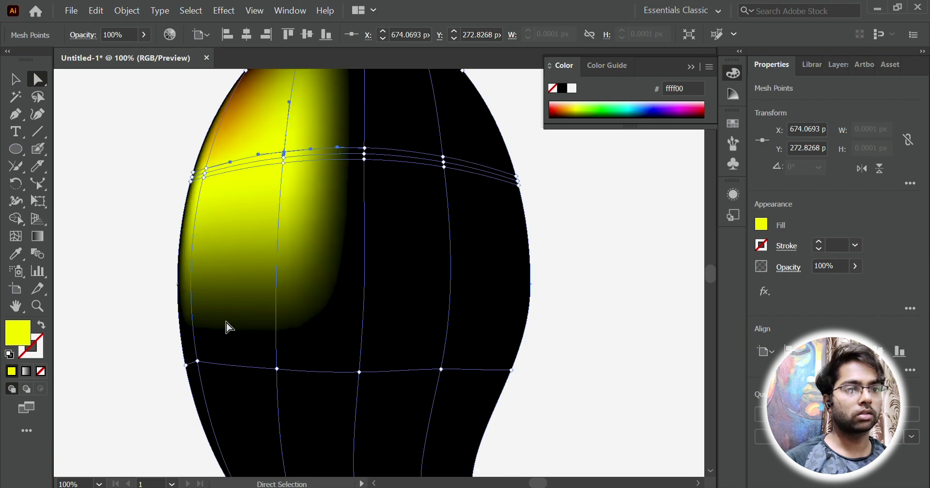
left_click(198, 361)
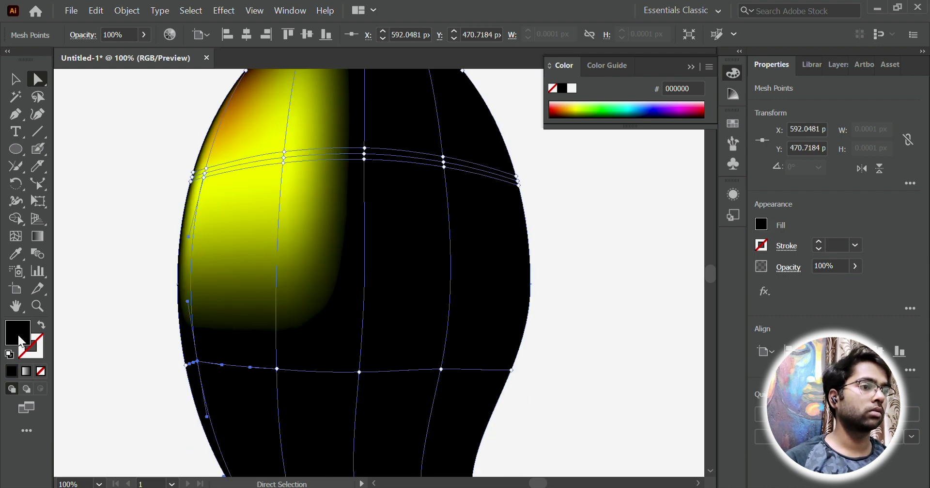
double_click(20, 339)
left_click_drag(595, 263, 602, 186)
left_click_drag(615, 335, 621, 322)
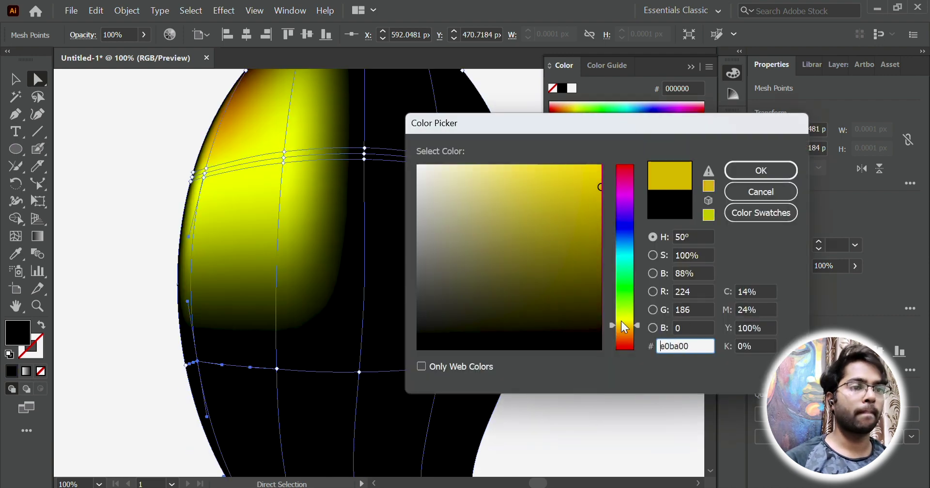
left_click(602, 166)
left_click(761, 170)
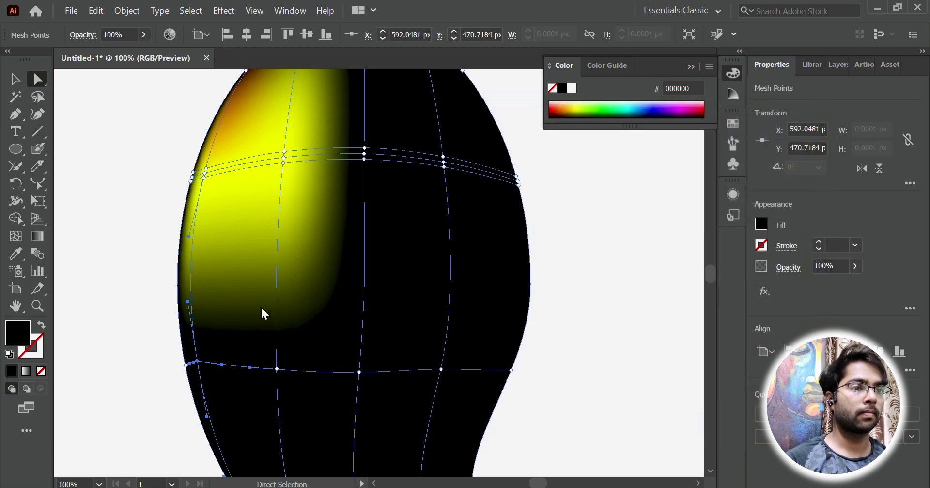
Step: Colour the neighbouring mesh point on the lower horizontal line, at the second vertical line, lime green, afff00
scroll(335, 350, "down", 1)
scroll(334, 350, "down", 1)
left_click(277, 299)
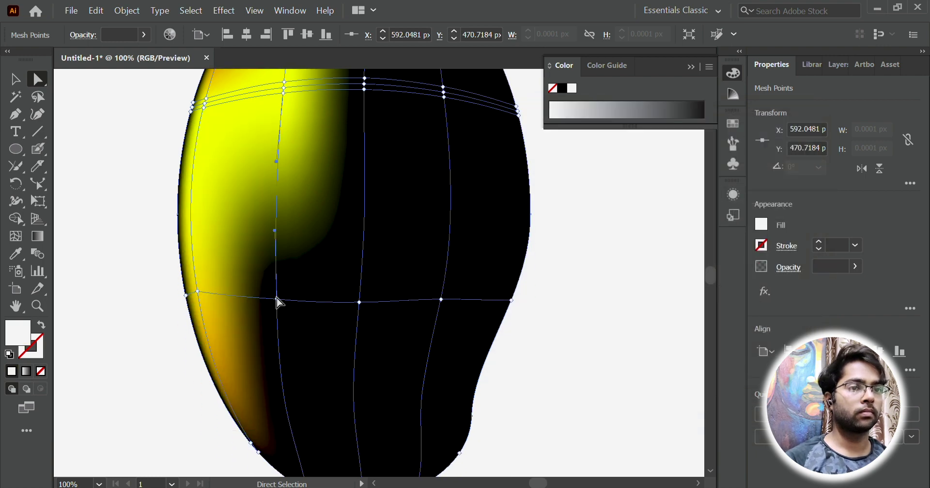
left_click(277, 299)
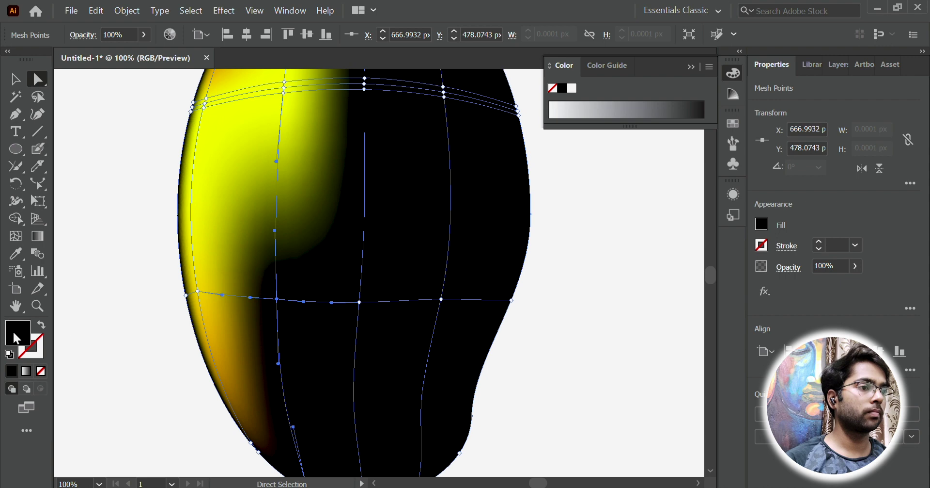
left_click_drag(621, 299, 625, 308)
type("afff00")
left_click(760, 174)
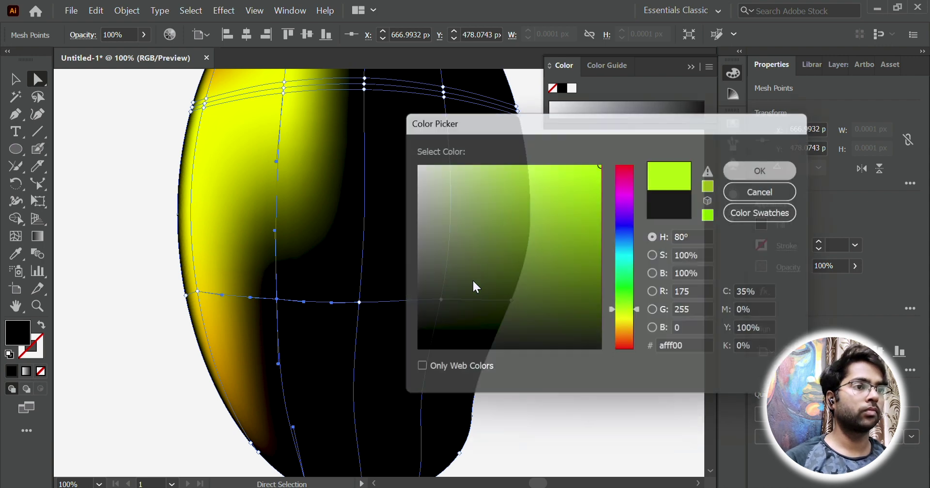
scroll(359, 271, "down", 2)
scroll(357, 264, "up", 1)
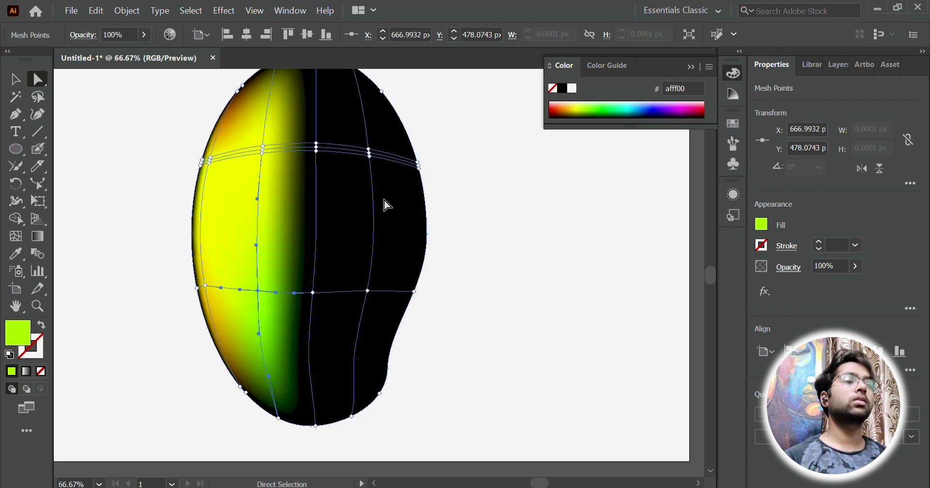
Step: Deselect the mesh points and move the whole coloured mesh shape to the left side of the artboard
left_click(15, 79)
left_click(183, 135)
key("ctrl+minus")
key("ctrl+minus")
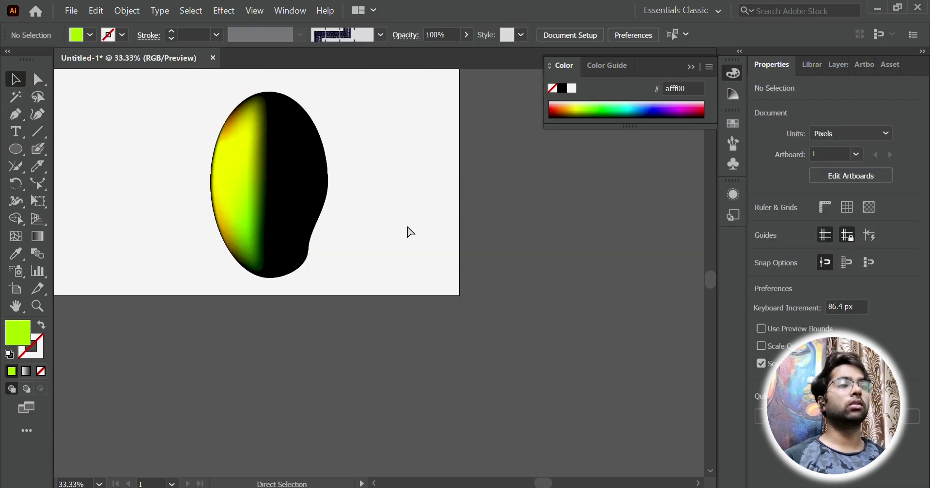
key("ctrl+plus")
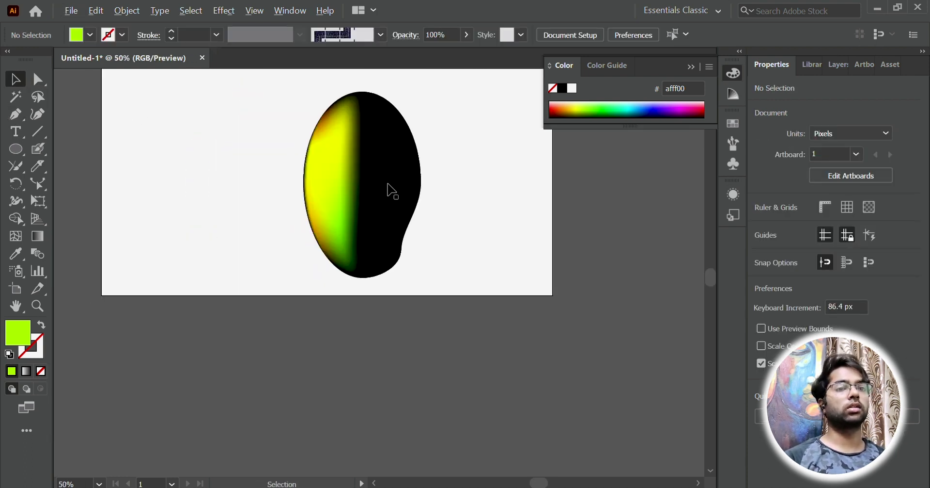
scroll(383, 193, "up", 2)
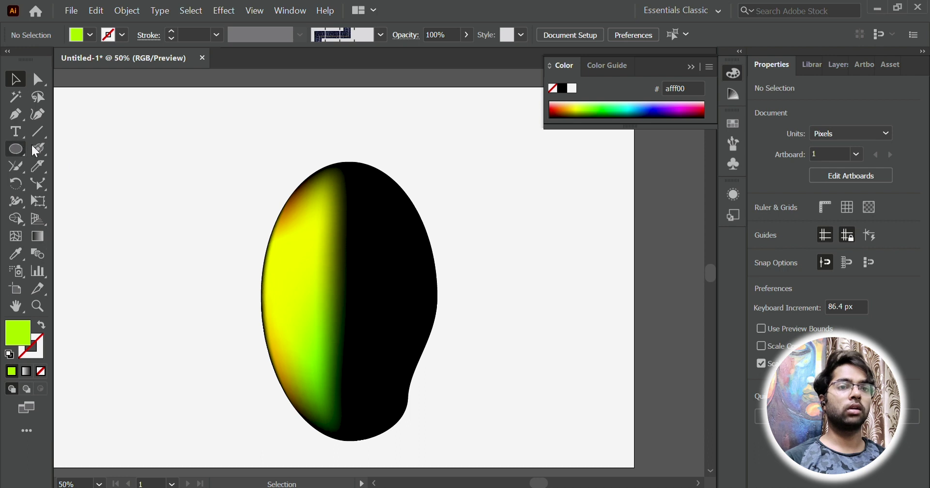
left_click_drag(296, 283, 54, 257)
Step: Draw a rectangle about 338 by 606 px on the empty artboard area beside the mesh shape
left_click(15, 148)
left_click_drag(15, 150, 73, 151)
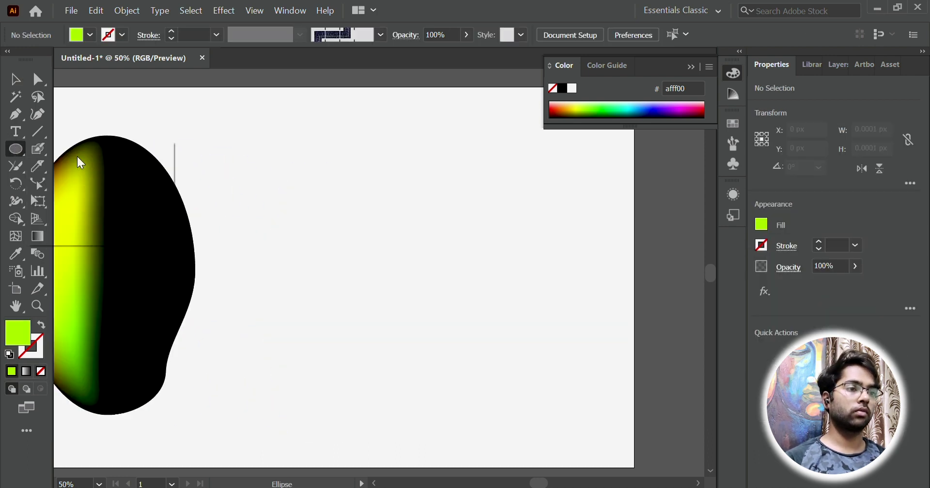
scroll(320, 161, "right", 2)
scroll(320, 165, "up", 2)
left_click_drag(269, 139, 450, 387)
scroll(449, 380, "down", 3)
scroll(450, 388, "up", 2)
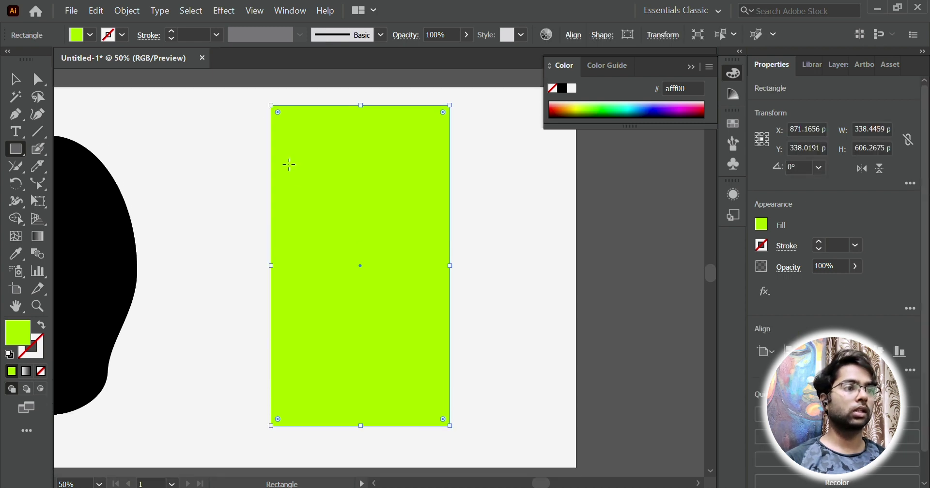
Step: Fill the rectangle with a white-to-black linear gradient
double_click(43, 237)
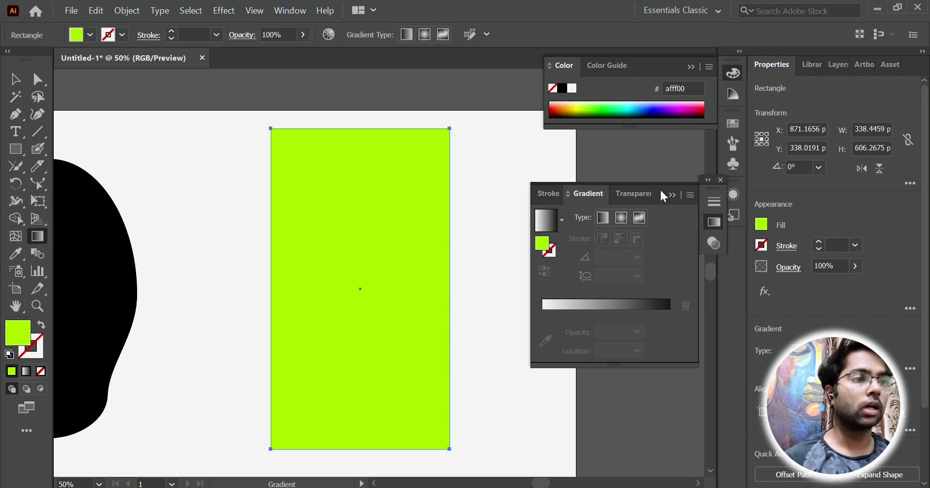
mouse_move(664, 196)
left_mouse_down()
mouse_move(469, 144)
mouse_move(369, 150)
left_mouse_up()
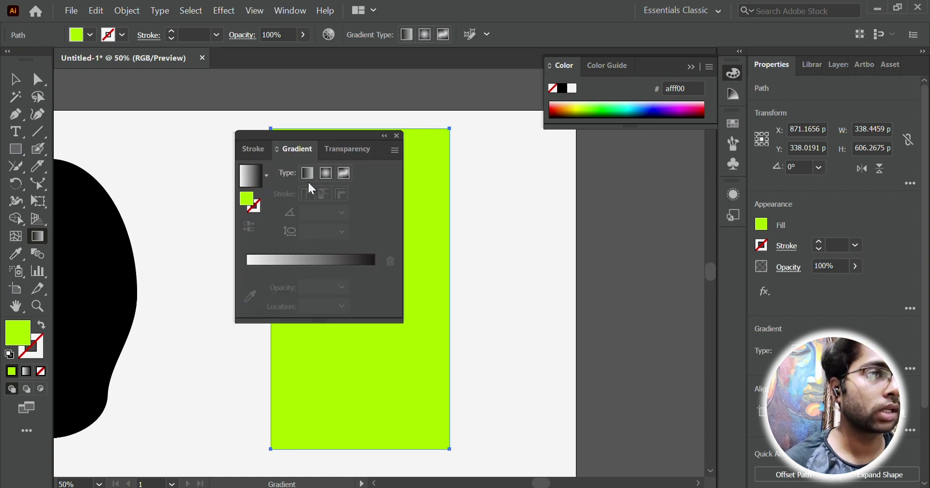
left_click(268, 176)
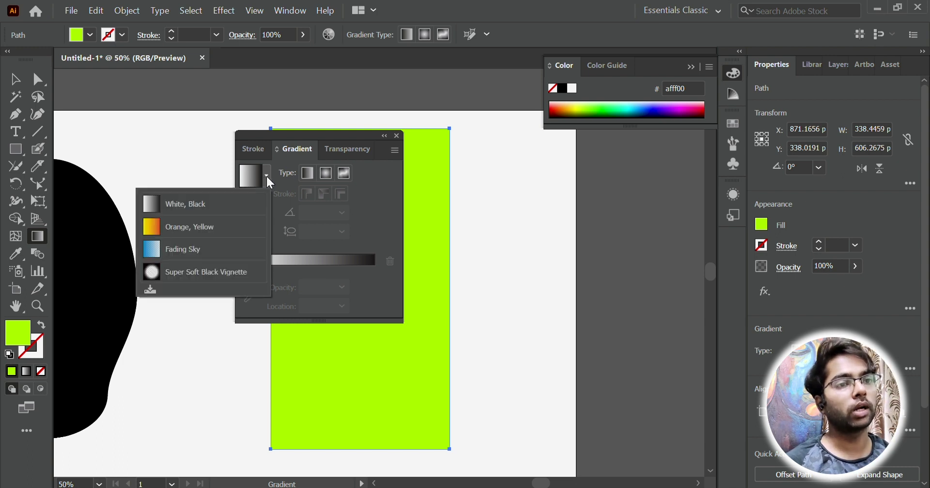
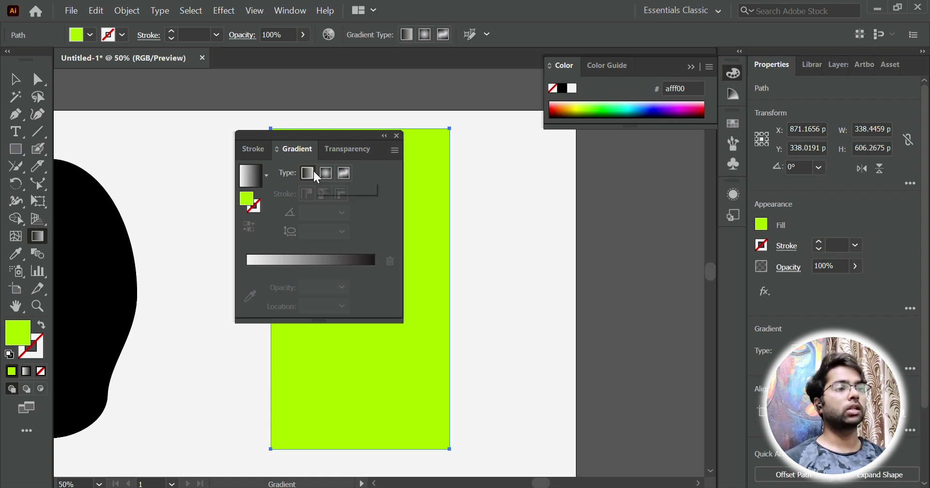
left_click(313, 171)
left_click_drag(343, 132, 656, 166)
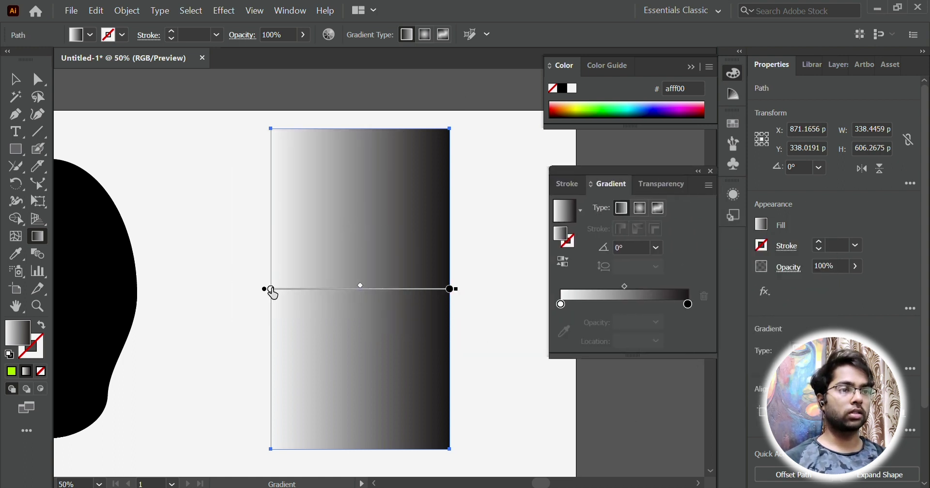
Step: Colour the gradient's white start stop with the orange swatch, f7941d
scroll(436, 286, "right", 1)
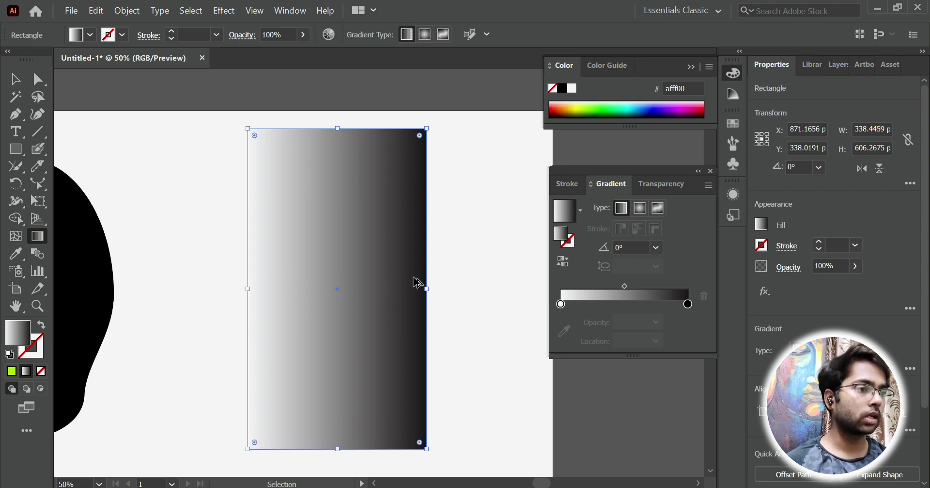
scroll(415, 281, "up", 1)
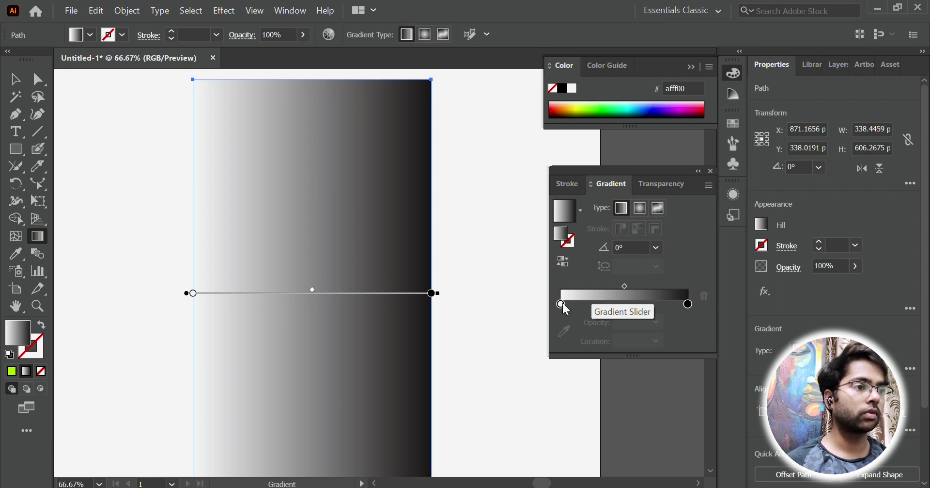
double_click(562, 304)
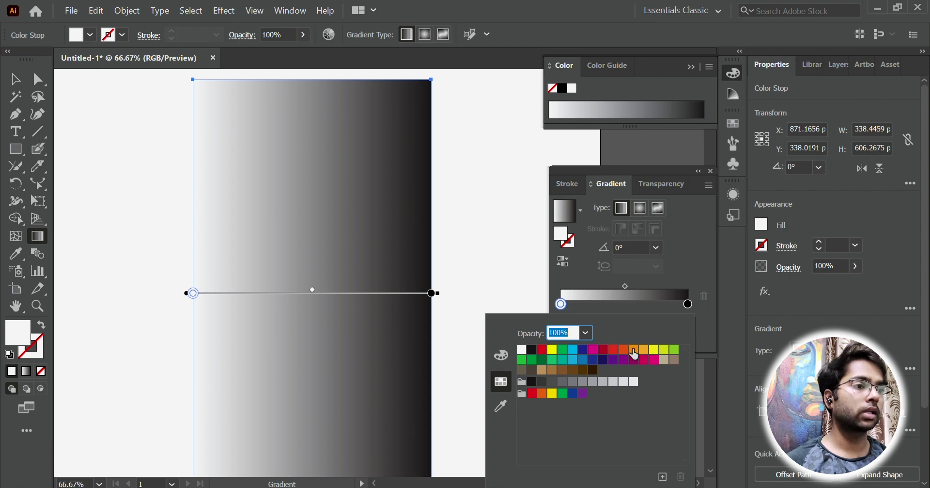
left_click(502, 354)
left_click(504, 375)
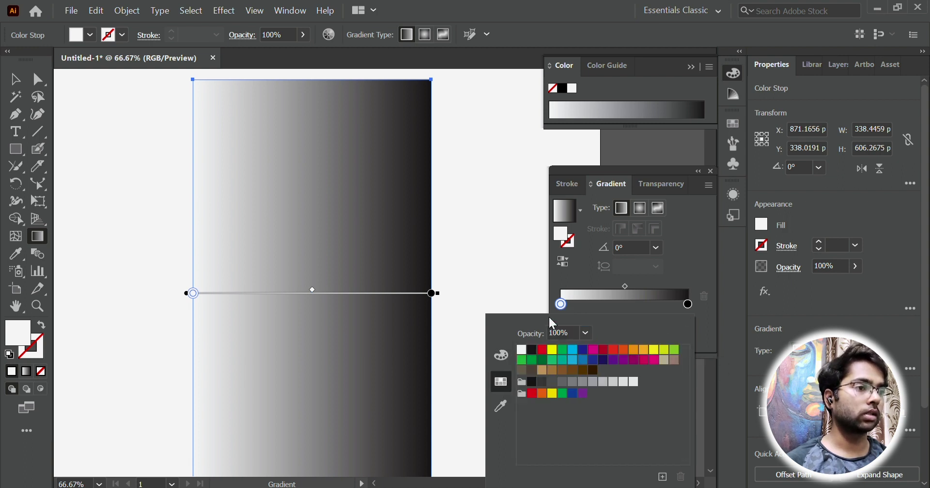
left_click(634, 349)
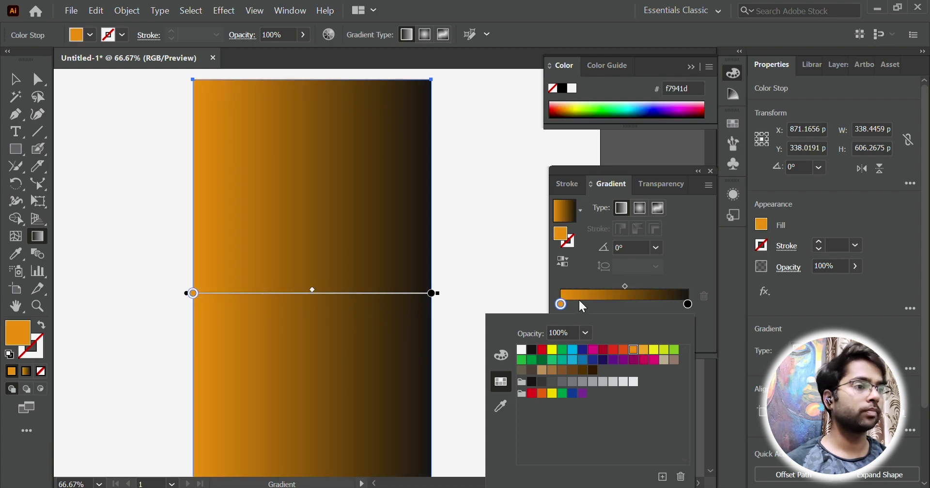
double_click(13, 328)
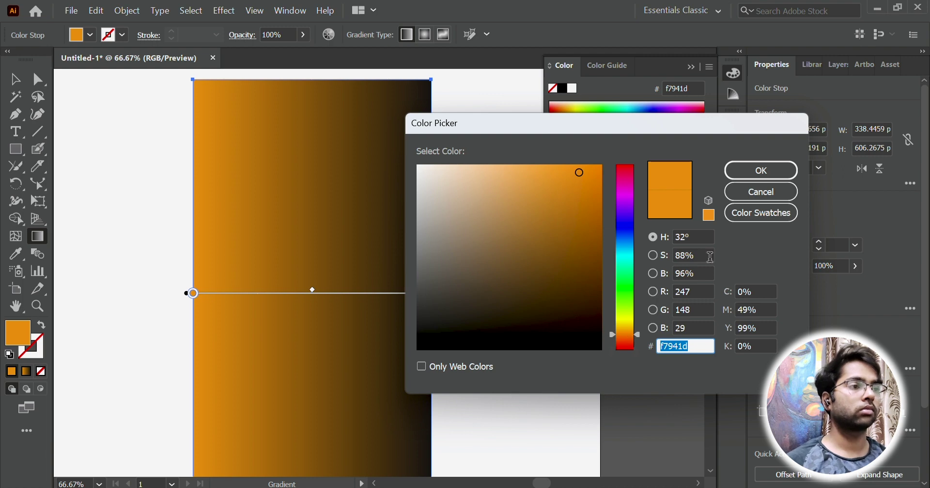
left_click(781, 191)
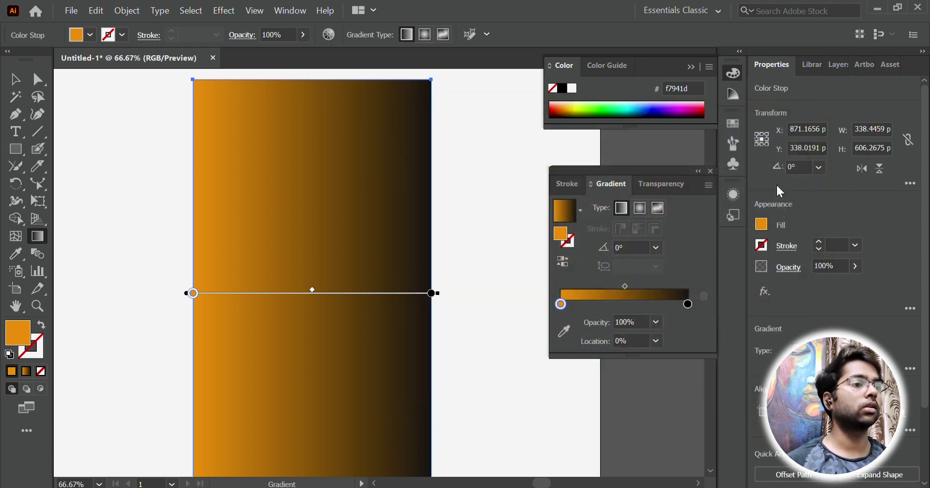
Step: Colour the gradient's black end stop with the light green swatch, 8dc63f
left_click(689, 304)
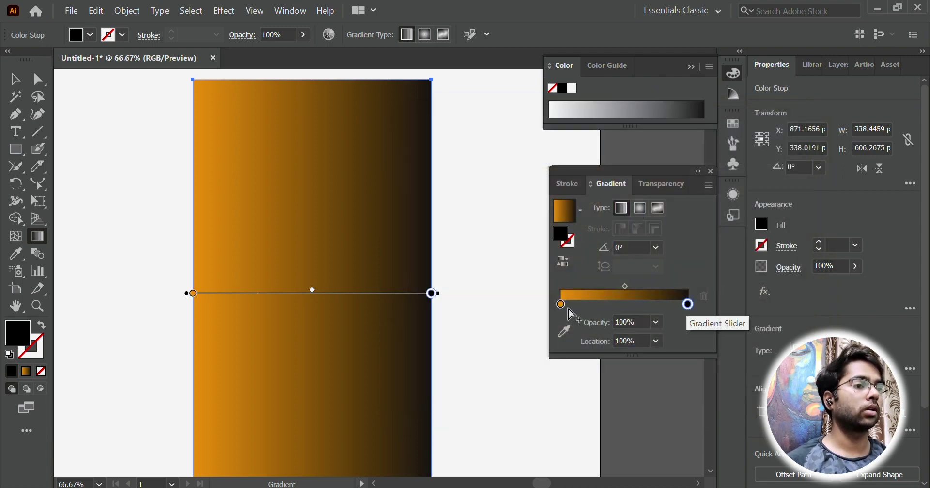
double_click(689, 303)
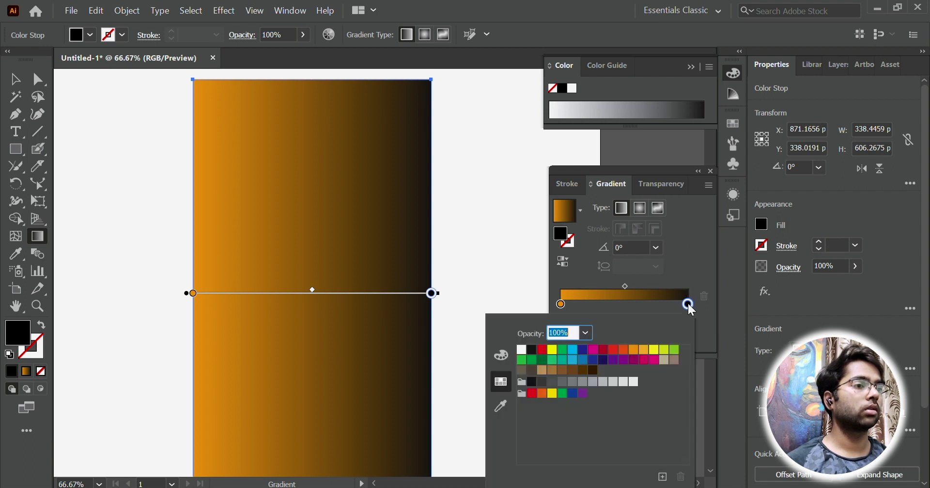
left_click(674, 350)
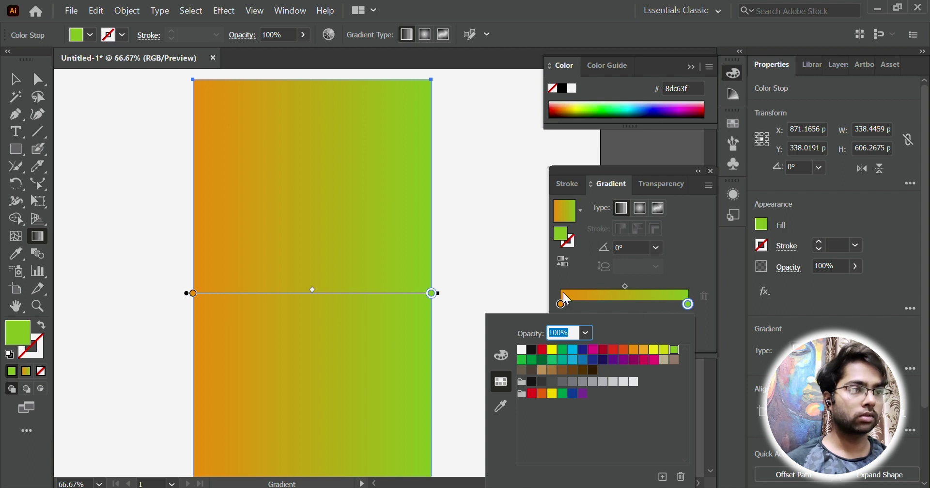
Step: Shift the gradient's midpoint towards the green end, to a location of about 62%
left_click(312, 289)
left_click_drag(313, 291, 345, 289)
mouse_move(643, 286)
left_mouse_down()
mouse_move(604, 292)
mouse_move(641, 290)
left_mouse_up()
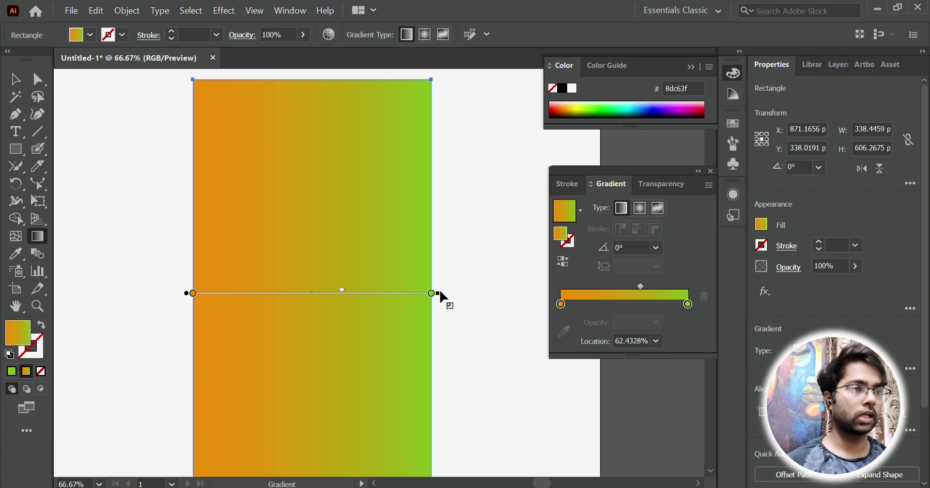
Step: Rotate the linear gradient on the rectangle to a diagonal of about 34°
left_click_drag(444, 290, 450, 117)
scroll(359, 233, "down", 3)
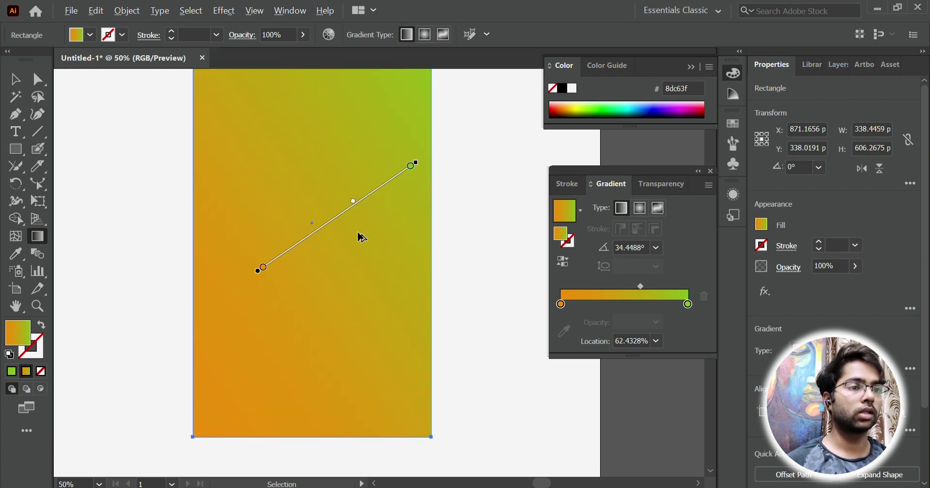
scroll(359, 234, "right", 2)
scroll(361, 233, "up", 5)
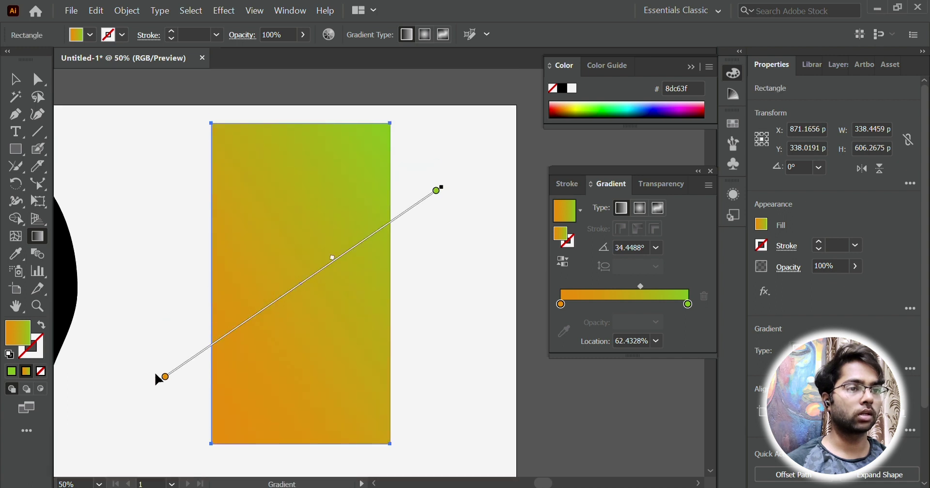
Step: Move the orange start stop to a location of about 1.4% and recolour it with white sampled from the artboard
left_click(165, 377)
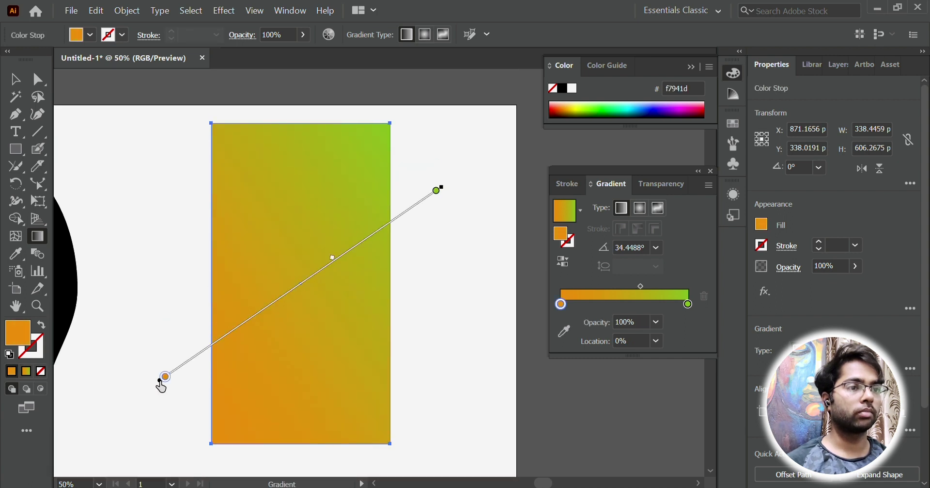
mouse_move(161, 381)
left_mouse_down()
mouse_move(208, 368)
mouse_move(302, 307)
mouse_move(169, 377)
left_mouse_up()
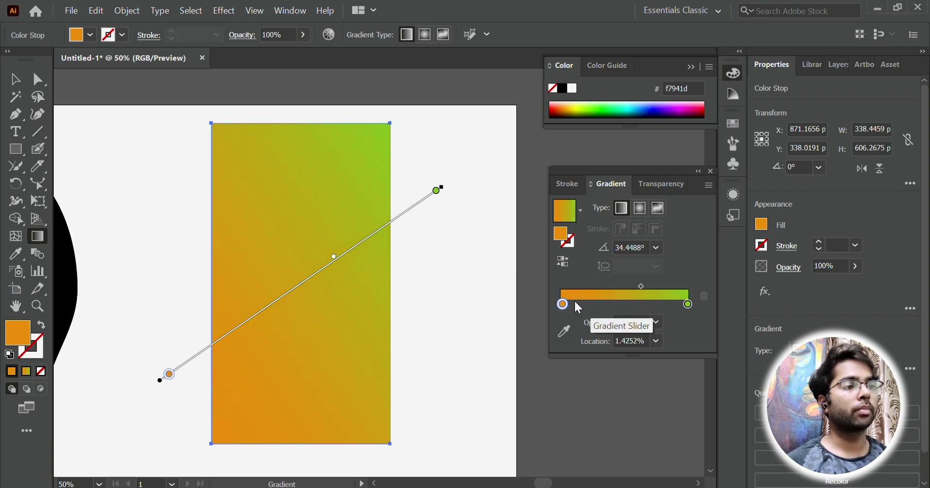
left_click(565, 331)
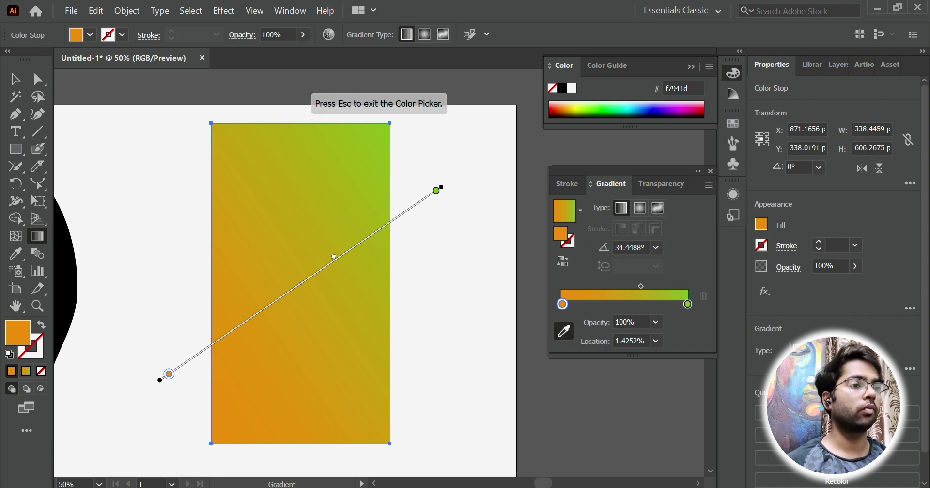
left_click(205, 193)
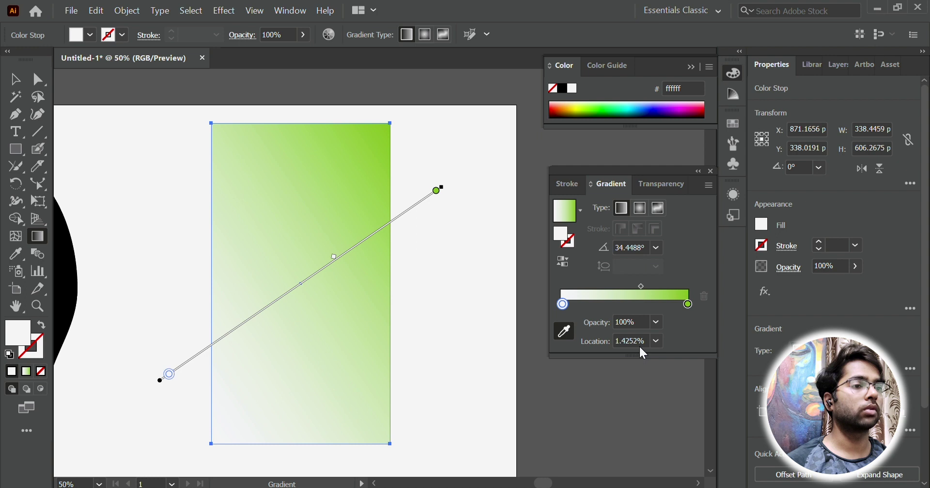
Step: Set the linear gradient's angle to 68°
left_click(639, 247)
type("3")
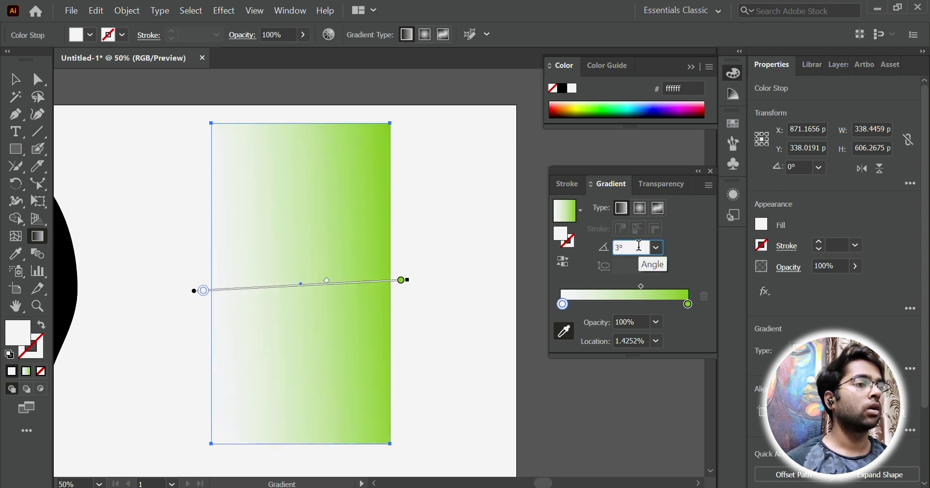
scroll(639, 247, "down", 10)
scroll(639, 247, "up", 20)
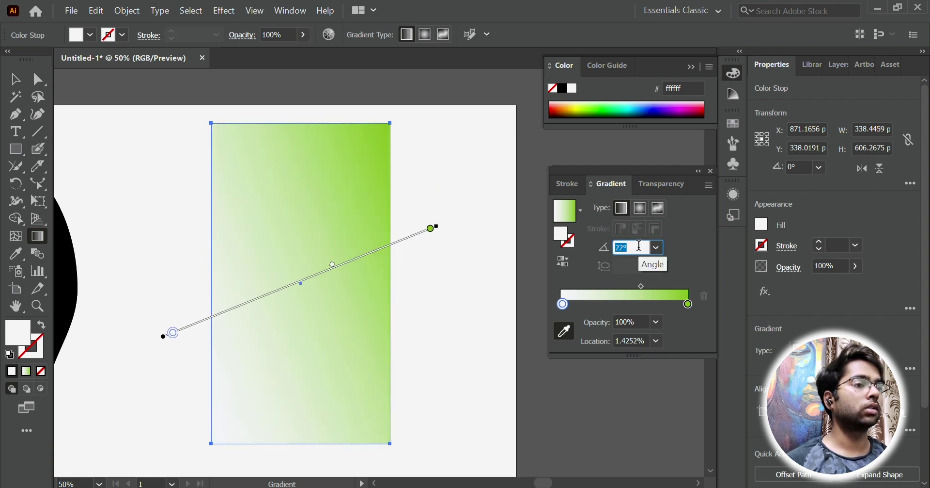
scroll(639, 246, "up", 20)
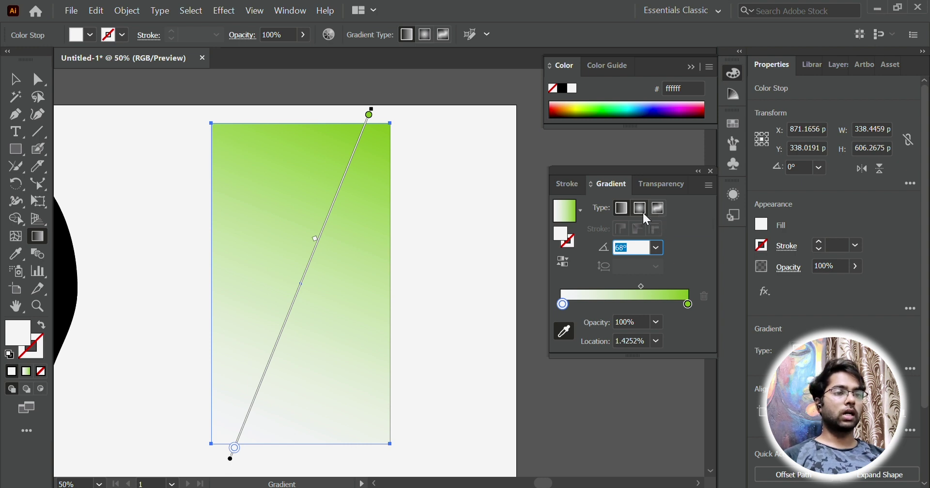
Step: Change the gradient type to radial and shrink its circle to fit within the rectangle's width
left_click(642, 211)
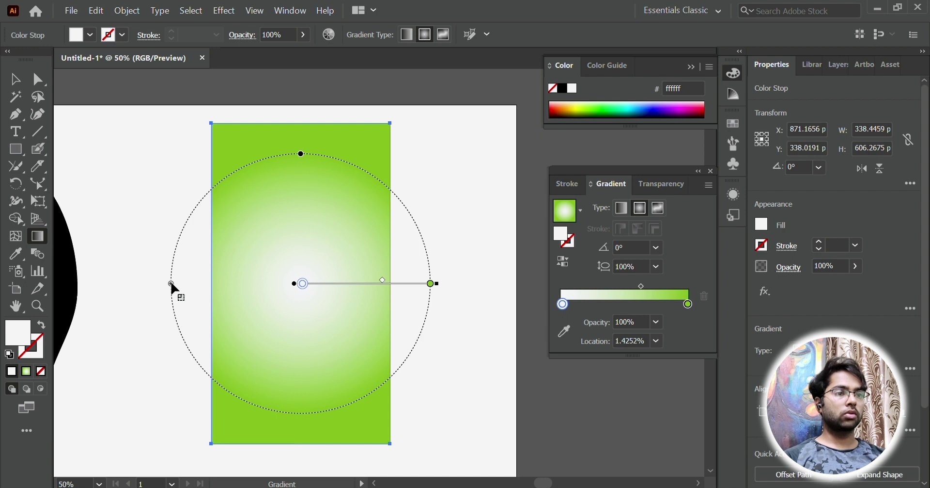
mouse_move(172, 281)
left_mouse_down()
mouse_move(282, 273)
mouse_move(217, 287)
mouse_move(215, 277)
left_mouse_up()
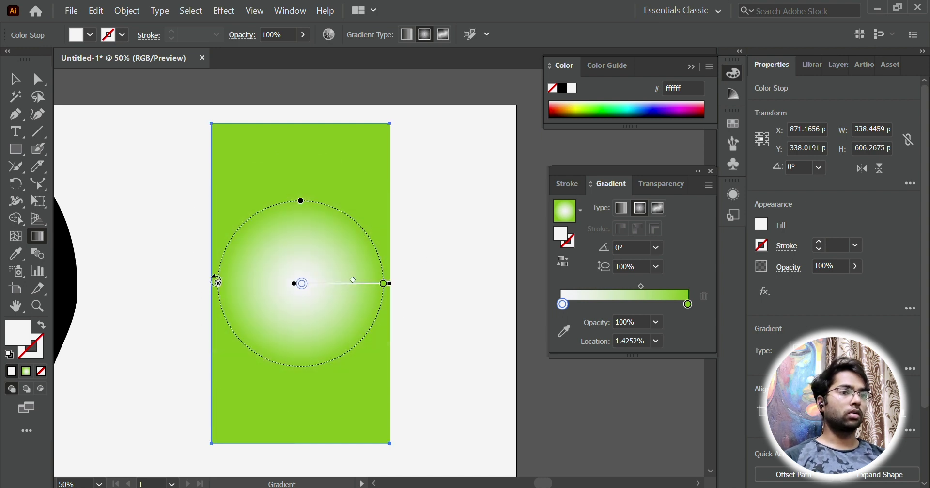
Step: Change to a freeform gradient drawn with points, nudge the upper-left colour stop, and add another stop below it near the left edge
left_click(660, 209)
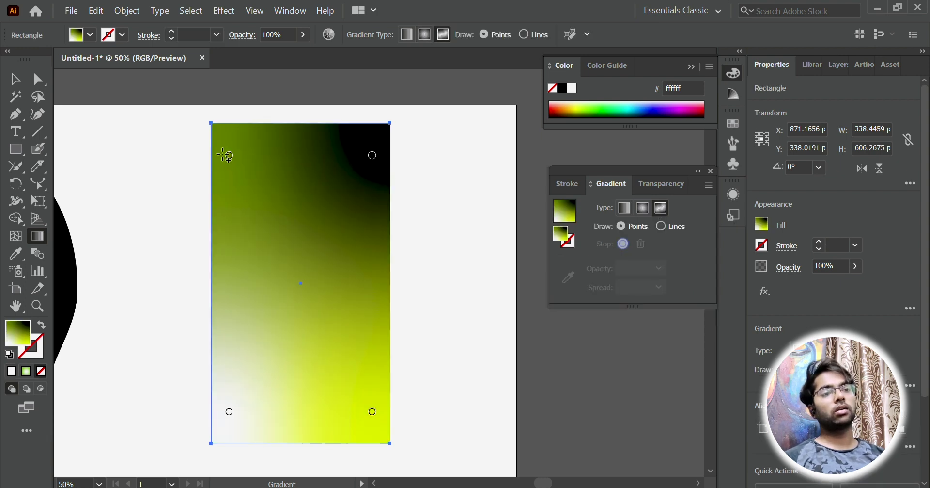
left_click(230, 158)
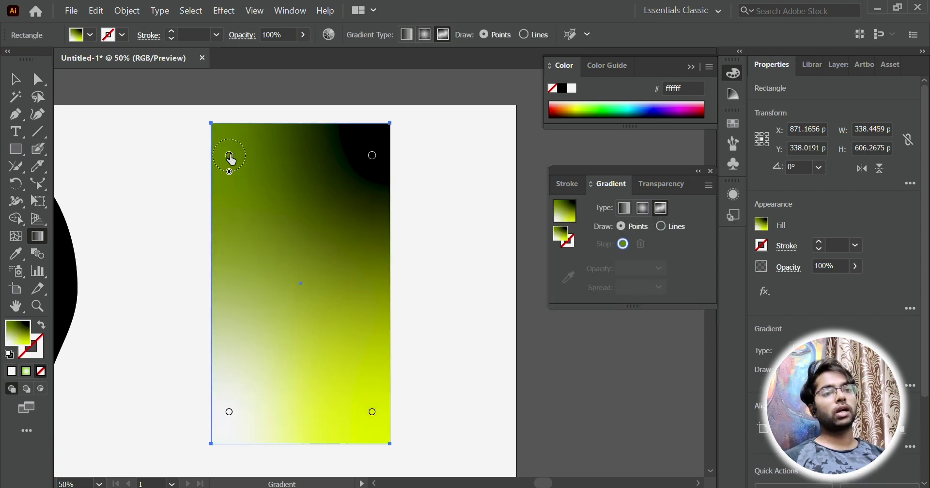
left_click(230, 259)
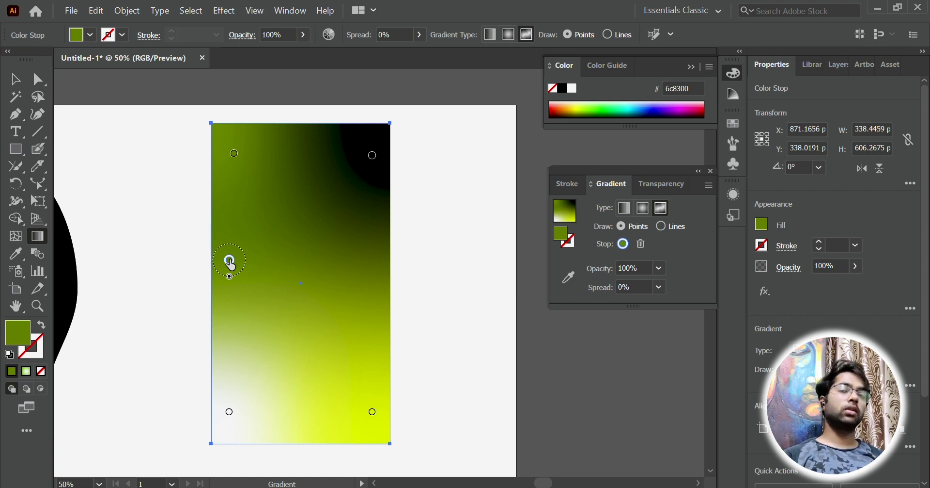
Step: Switch the freeform gradient to Lines and draw a curved line of three white colour stops from the upper right to the lower centre
left_click(663, 228)
left_click(353, 217)
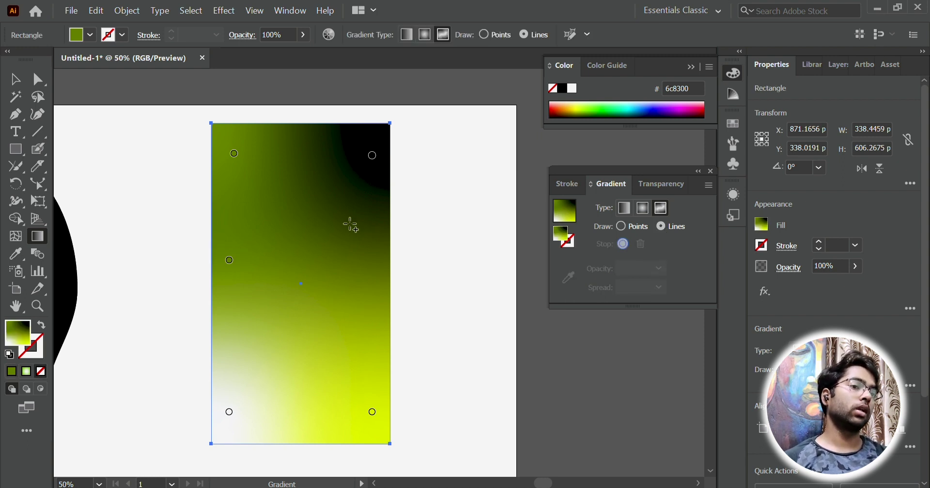
left_click(304, 362)
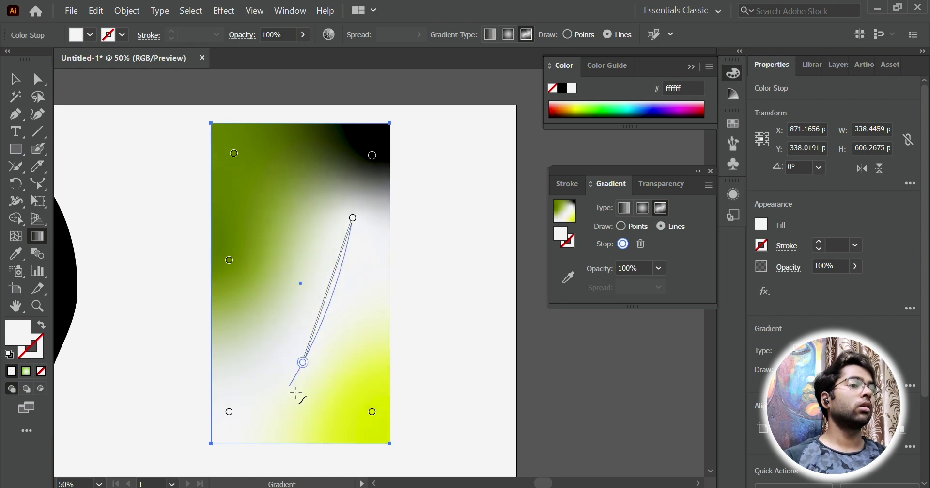
left_click(341, 384)
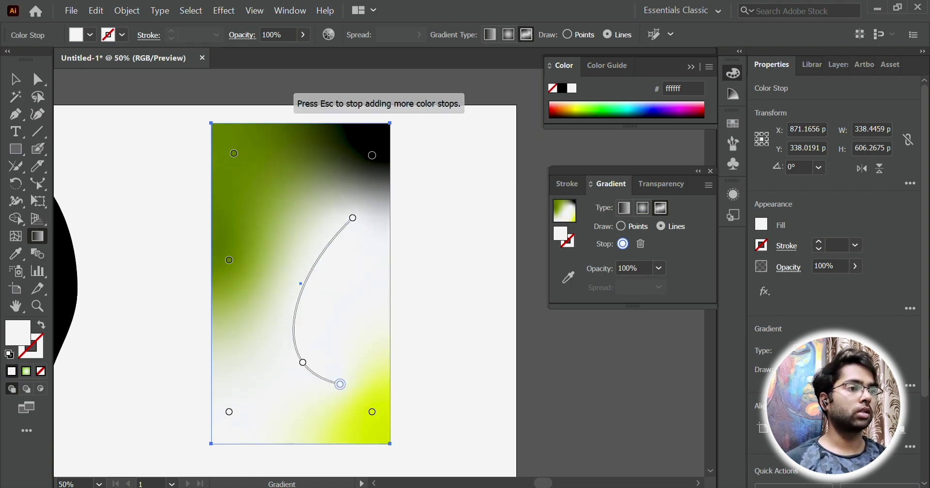
Step: Stop adding colour stops to the freeform gradient and close the floating Gradient, Stroke and Transparency panel group
key("Escape")
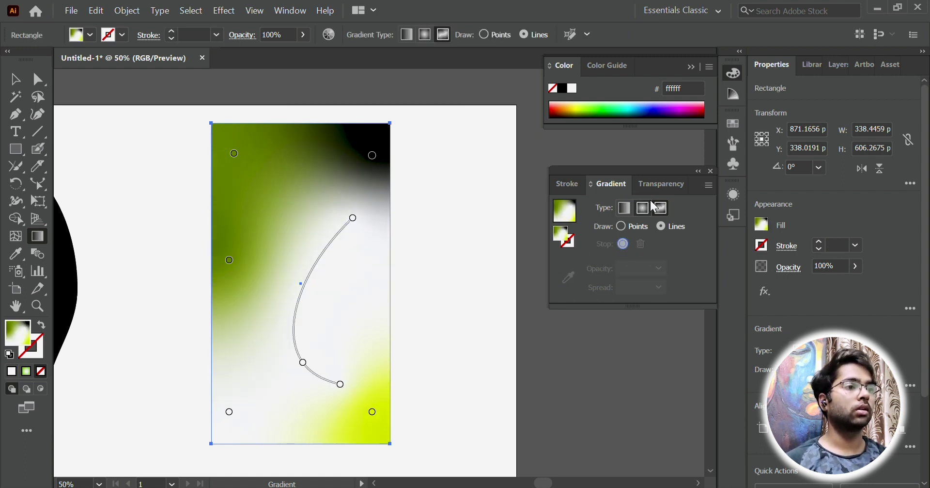
left_click(663, 184)
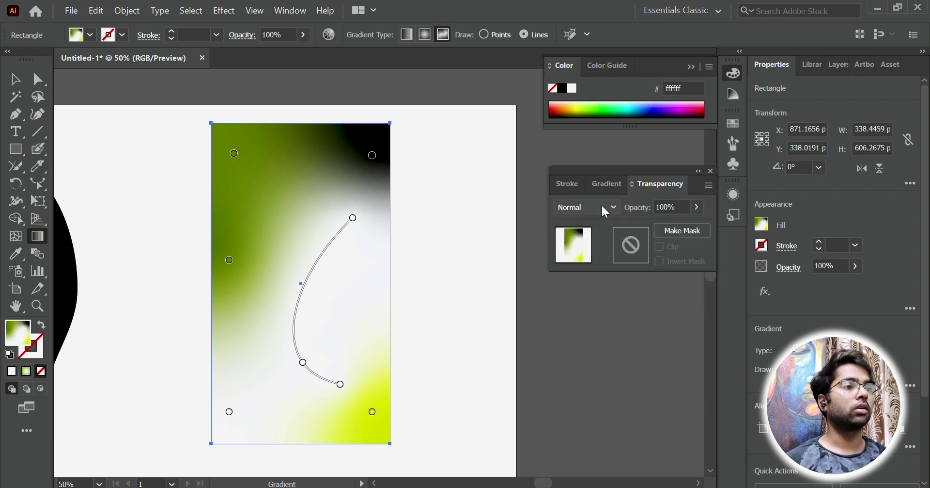
left_click(581, 185)
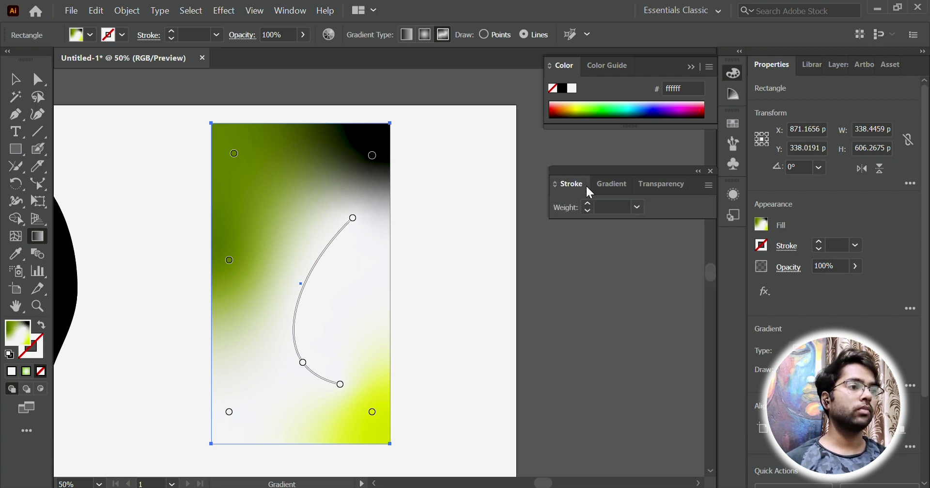
left_click(712, 171)
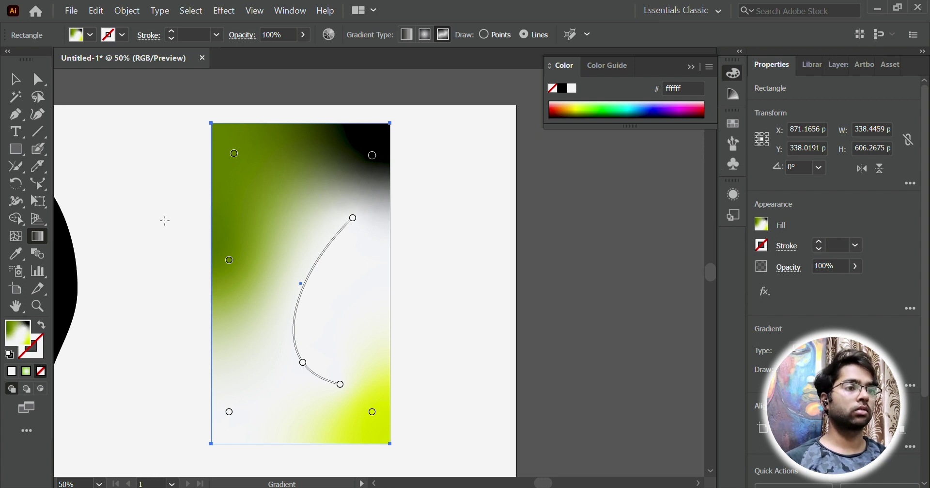
Step: Shrink the gradient rectangle to about 146 × 262 px, move it closer to the egg shape and deselect it
left_click(14, 79)
left_click_drag(144, 109, 432, 388)
scroll(434, 335, "down", 2)
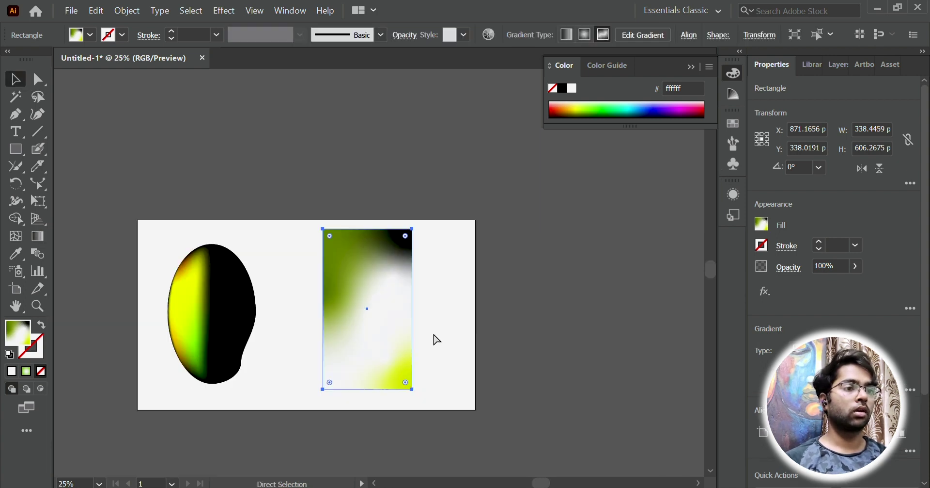
scroll(434, 335, "left", 3)
left_click(517, 286)
left_click_drag(439, 288, 399, 295)
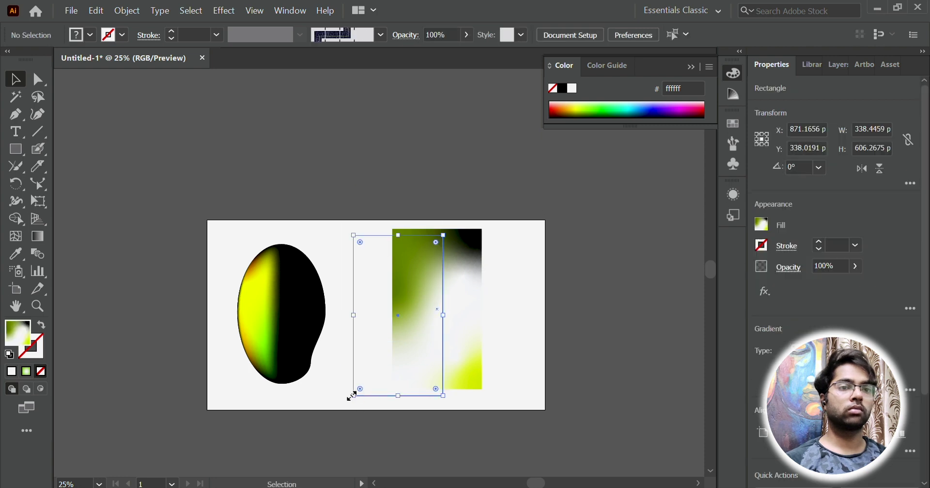
left_click_drag(352, 395, 405, 308)
left_click_drag(422, 276, 372, 277)
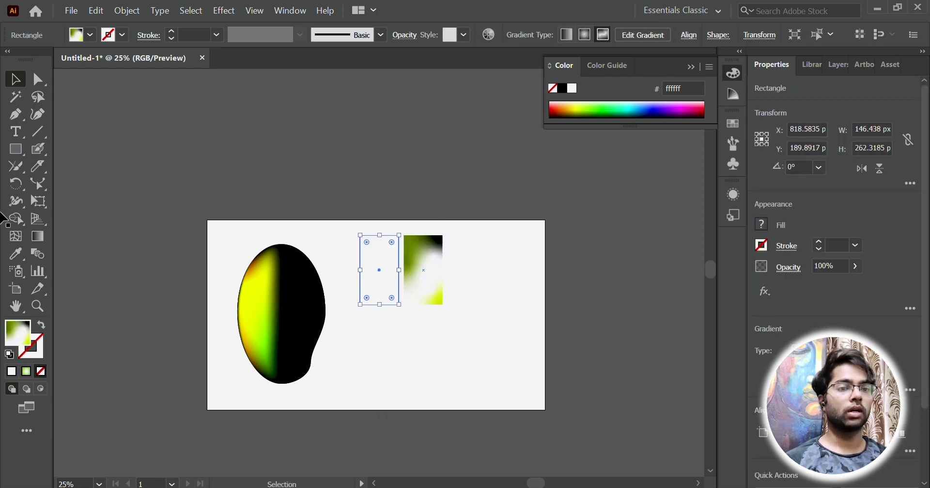
key("ctrl+shift+a")
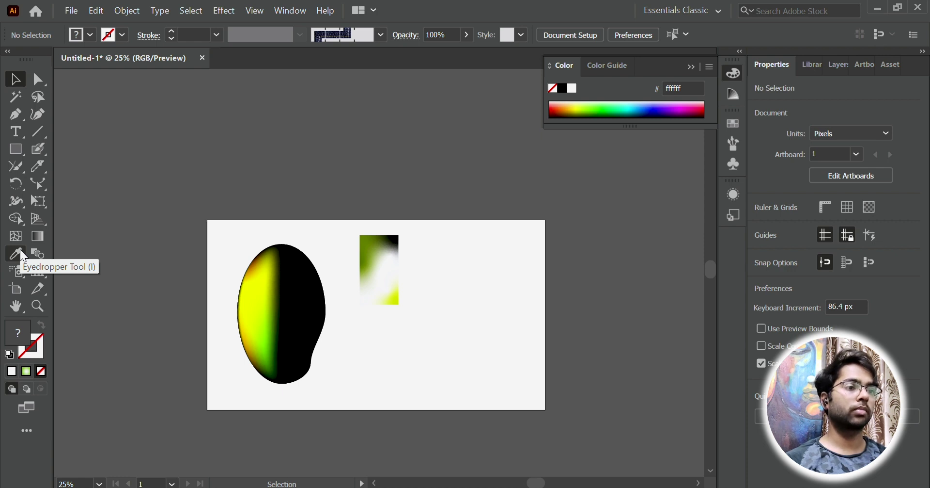
Step: Draw a rectangle about 275 × 202 px below the gradient rectangle and fill it with orange ff8500
left_click(15, 150)
left_click_drag(360, 331, 431, 388)
double_click(18, 332)
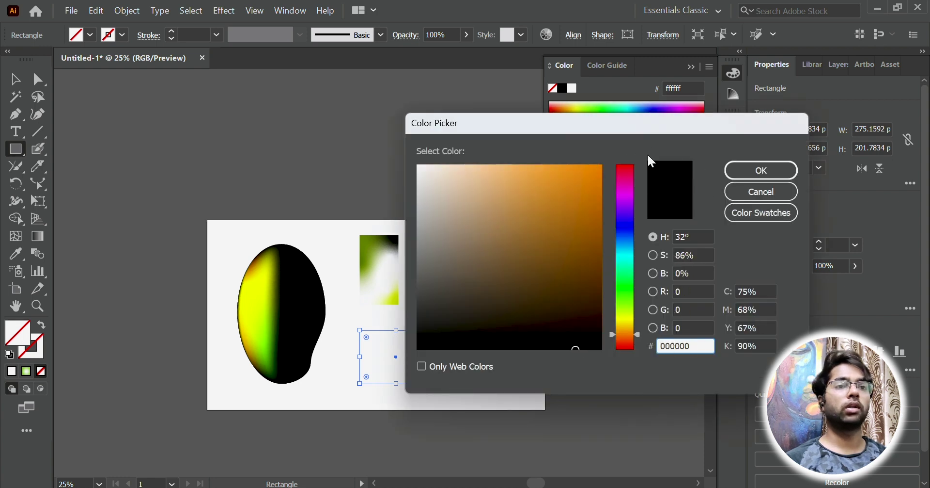
left_click_drag(582, 171, 614, 162)
left_click(762, 170)
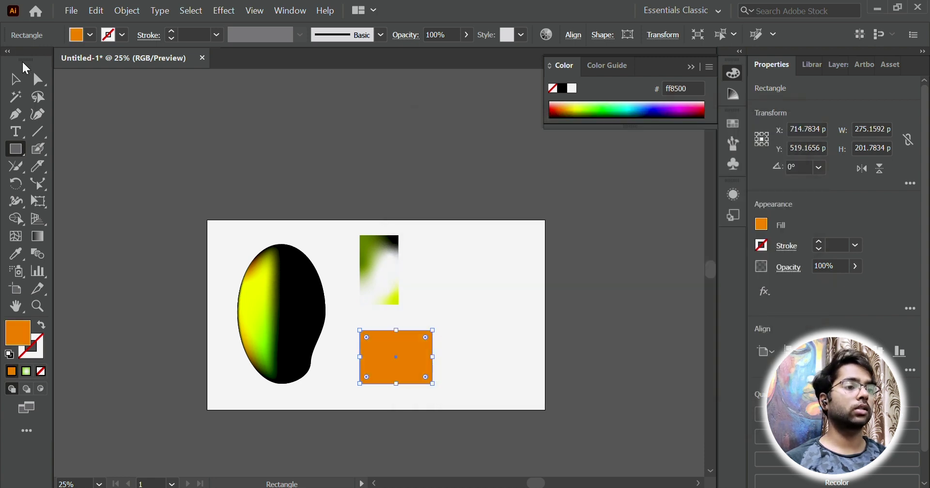
Step: Duplicate the orange rectangle to its right and fill the copy with yellow-green ddfc00
left_click(16, 78)
left_click_drag(399, 356, 489, 353)
double_click(479, 343)
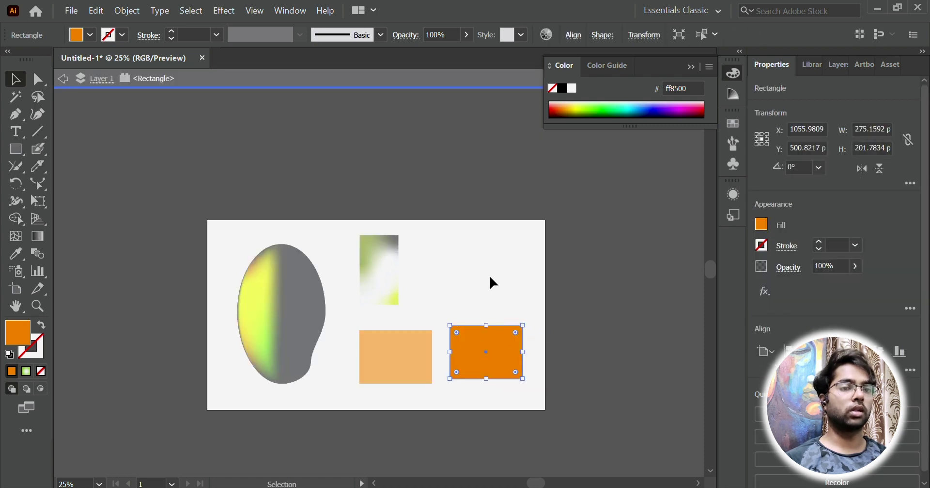
double_click(19, 333)
type("323805")
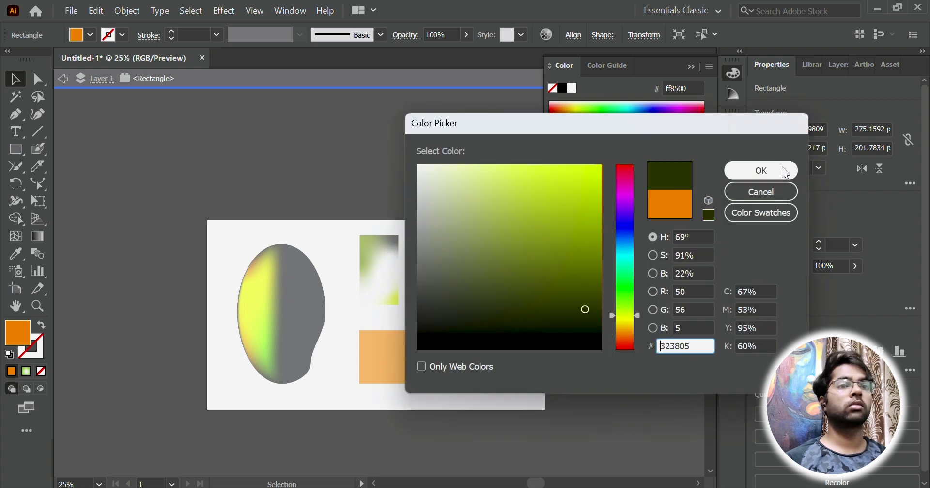
left_click(570, 214)
left_click_drag(571, 214, 606, 163)
left_click(749, 167)
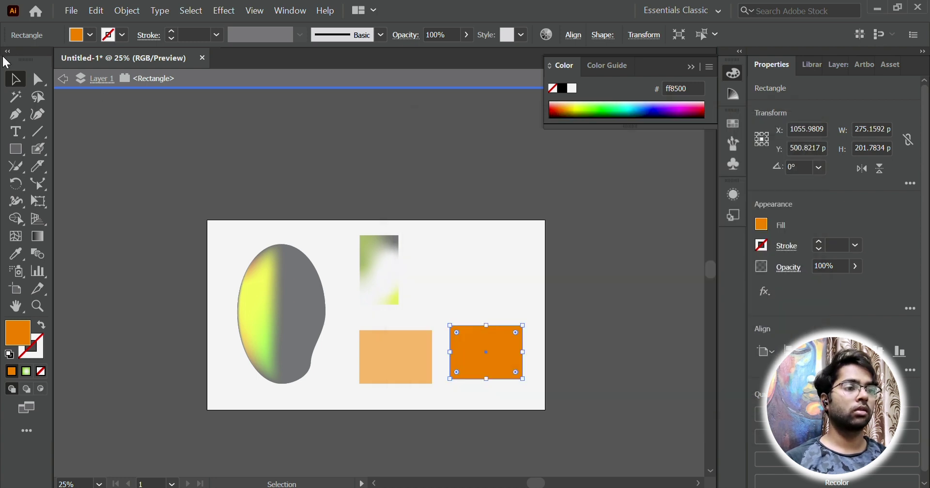
left_click(467, 295)
key("ctrl+plus")
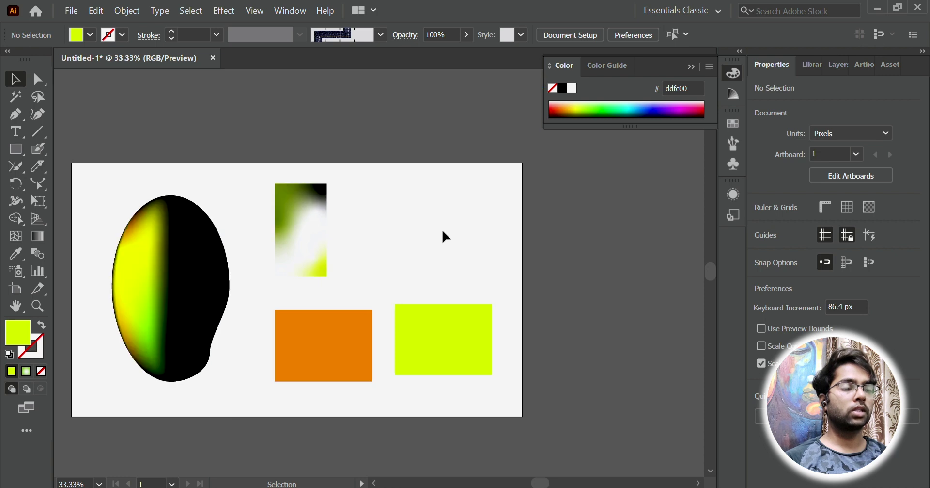
Step: Copy the orange fill onto the yellow-green rectangle with the Eyedropper tool
left_click(419, 334)
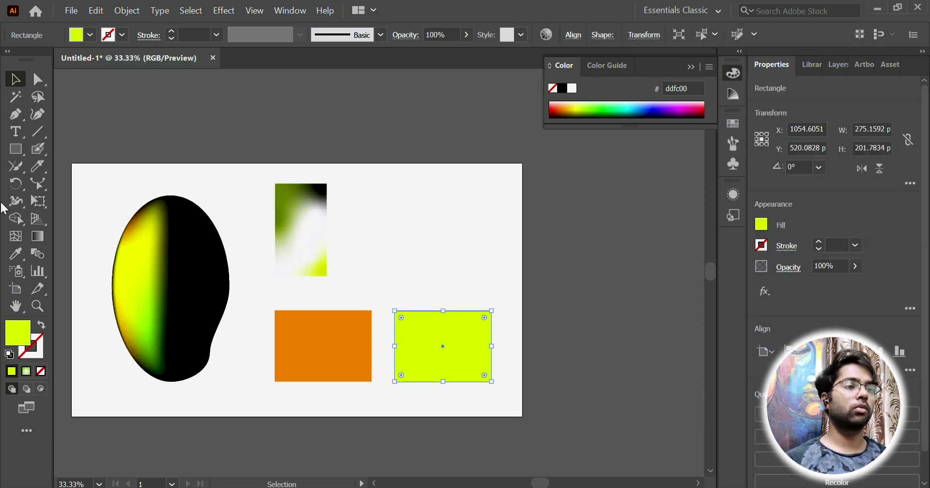
left_click(16, 254)
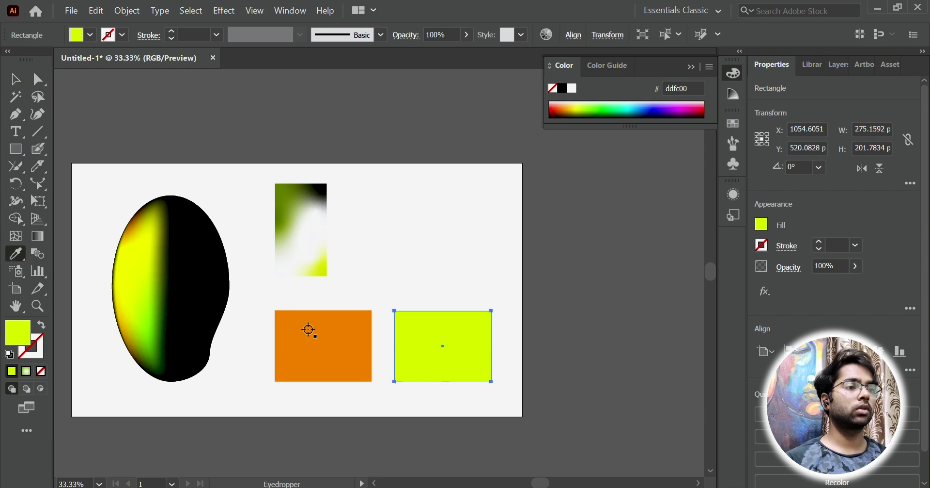
left_click(333, 338)
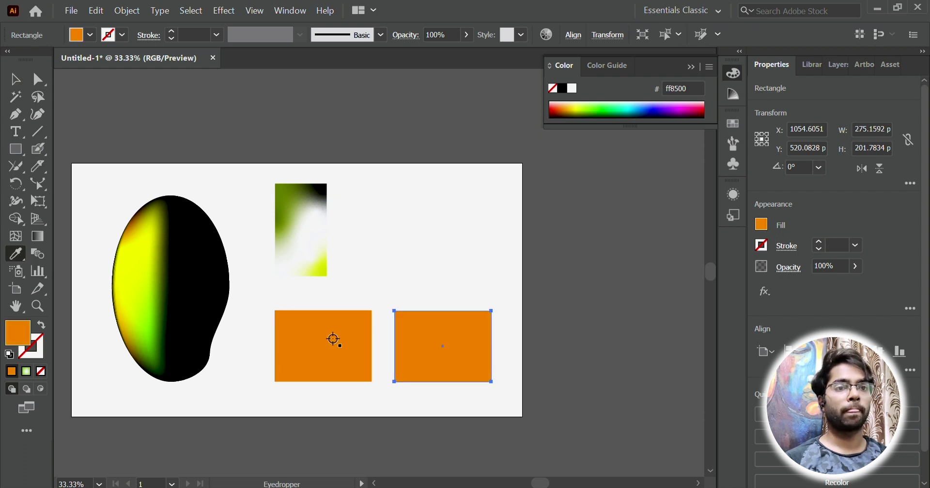
left_click(15, 79)
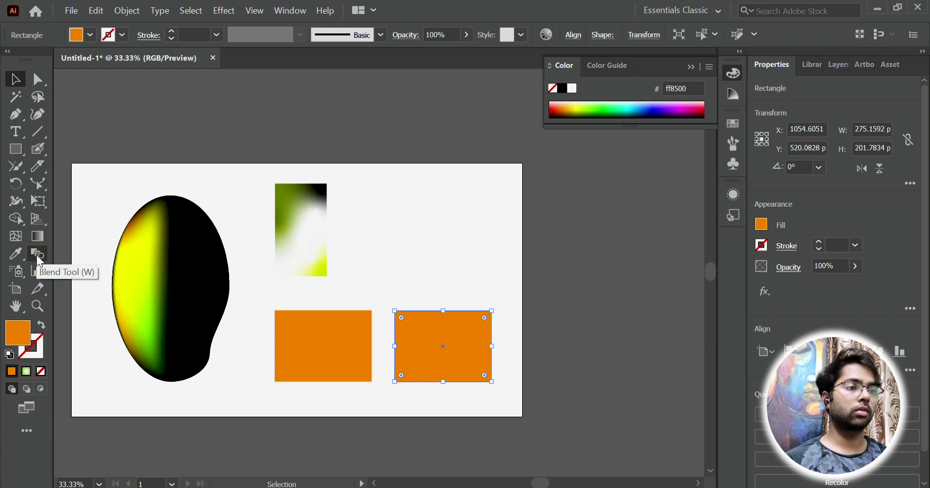
Step: Flatten the right orange rectangle into a wide bar near the artboard's top and place two smaller copies below, the lowest about 90 × 27 px
left_click(371, 379)
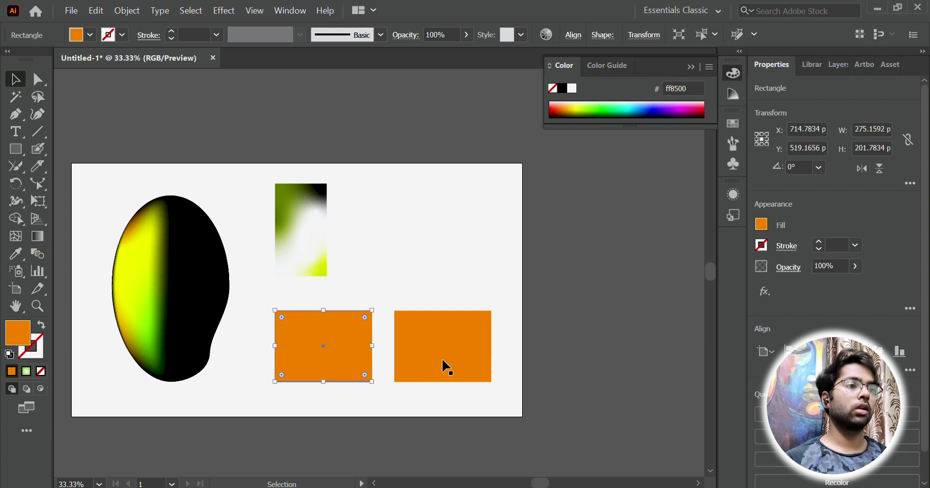
left_click_drag(444, 368, 439, 271)
left_click(432, 221)
left_click(435, 260)
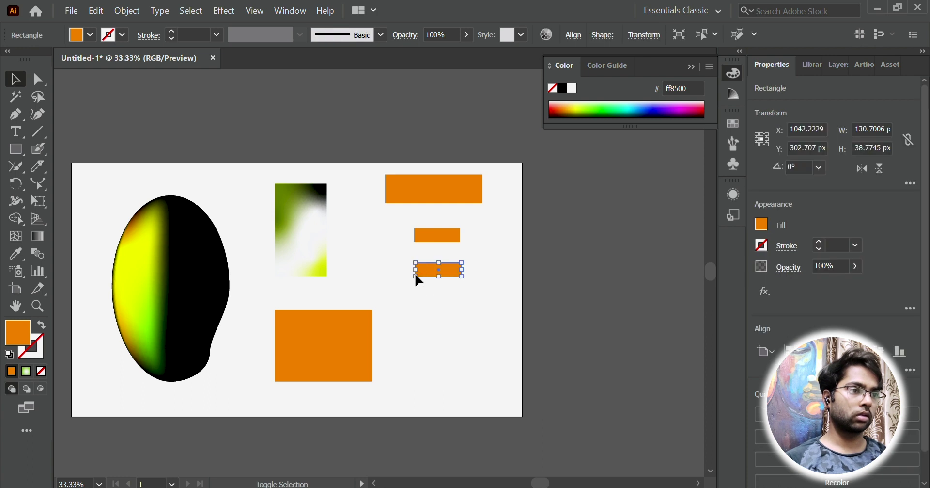
left_click_drag(415, 276, 432, 299)
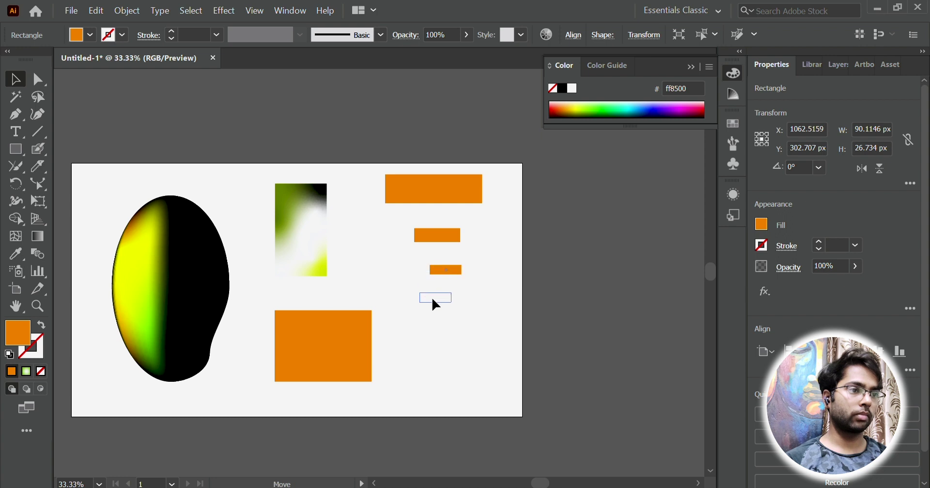
left_click_drag(435, 353, 437, 360)
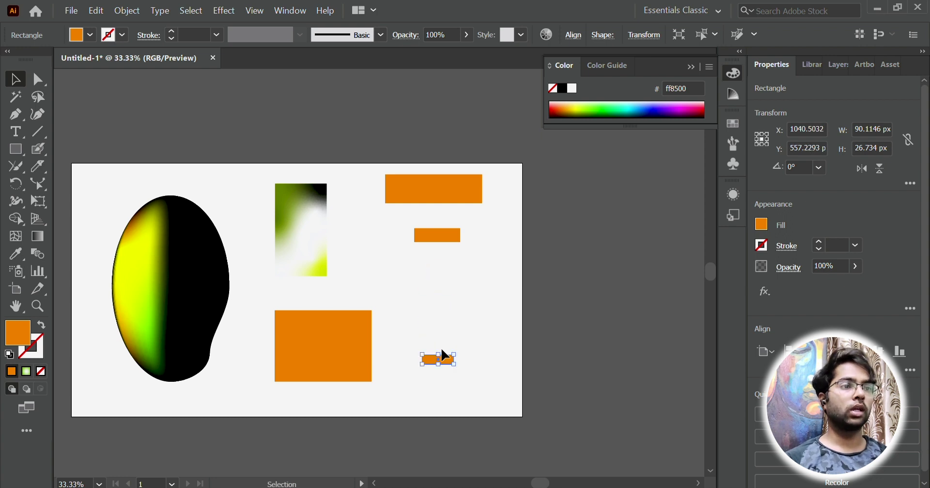
Step: Select the three orange bars, blend the wide top bar with the lowest small one using the Blend tool, and deselect
key("ctrl+shift+a")
left_click(439, 359)
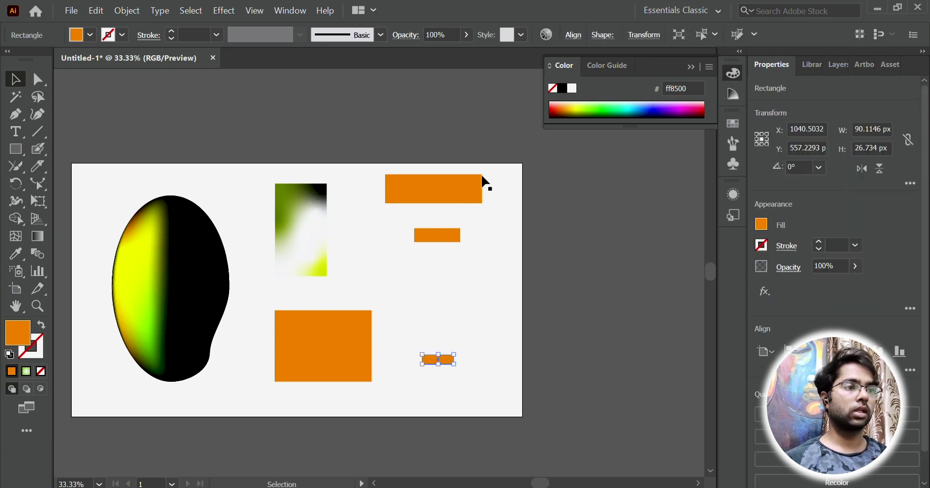
left_click_drag(483, 151, 435, 391)
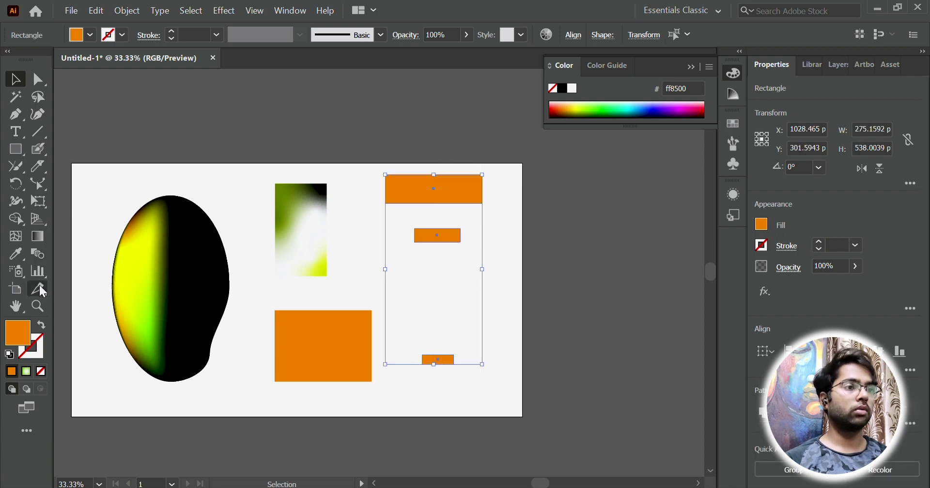
left_click(43, 258)
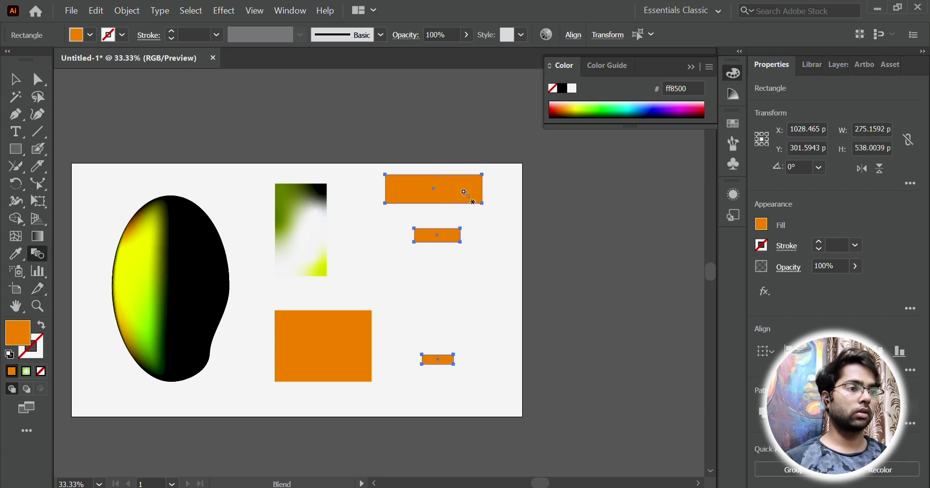
left_click(439, 359)
key("v")
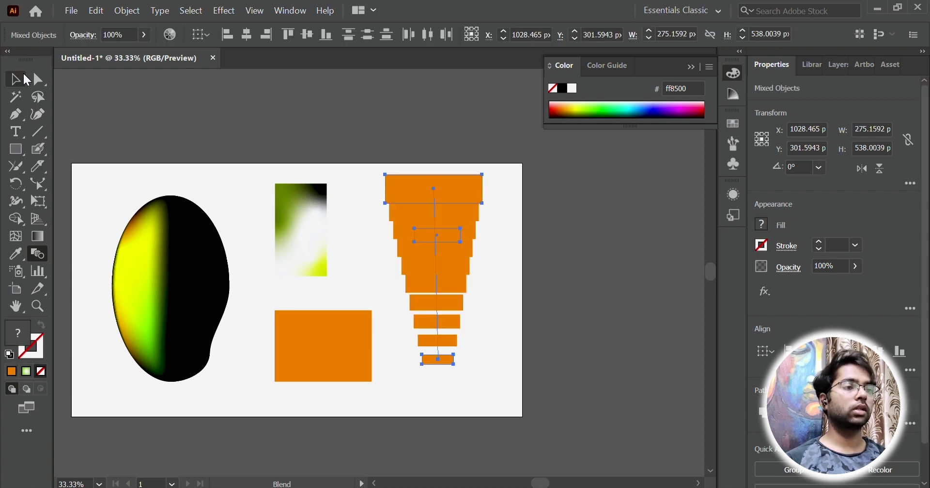
left_click(453, 125)
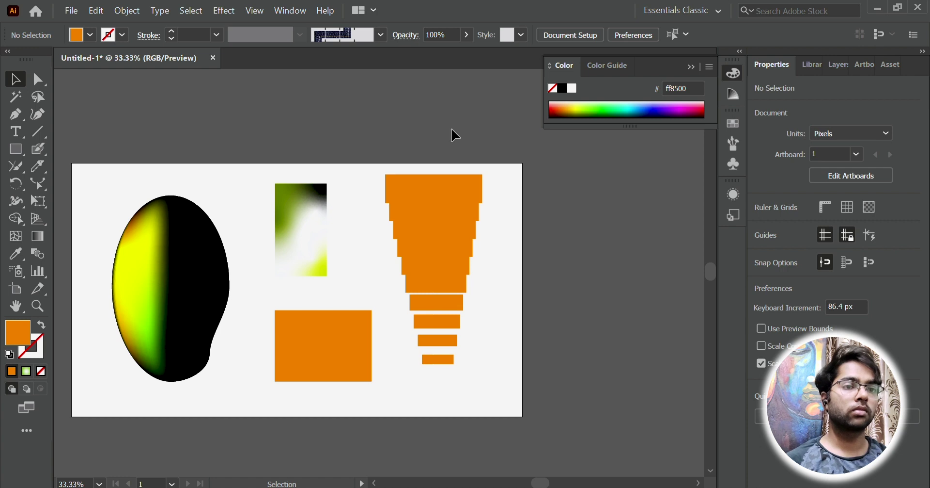
Step: Display the symbol tools grouped with the Symbol Sprayer
scroll(72, 257, "down", 1)
left_click(16, 272)
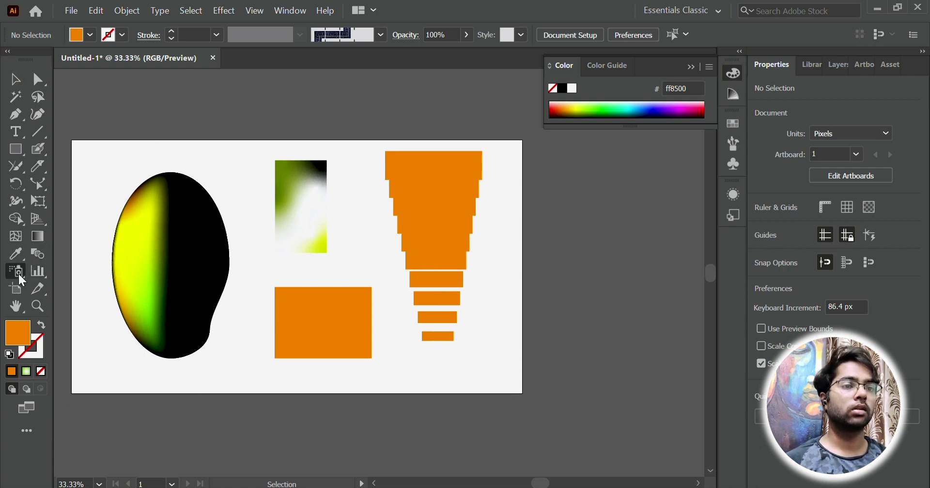
left_click(19, 276)
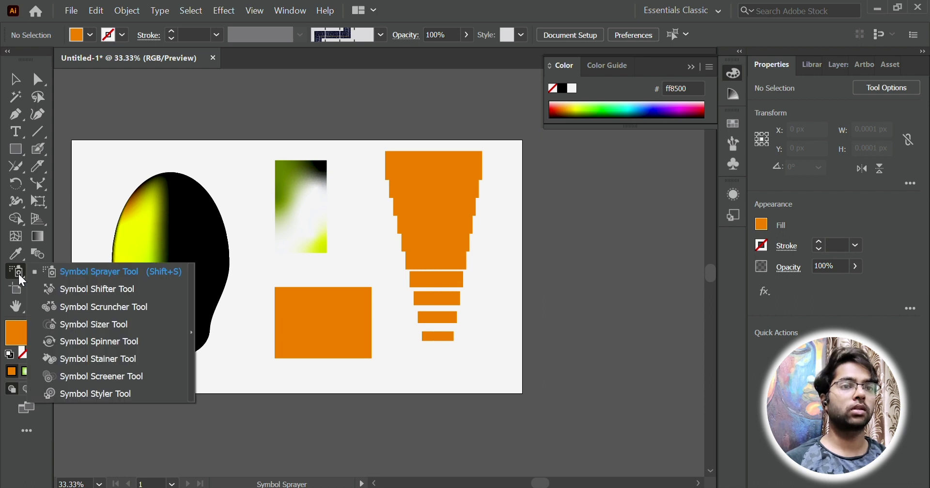
Step: Scale and flip the blended bars upside down to about 128 × 249 px, and move them beside the gradient rectangle
left_click(20, 85)
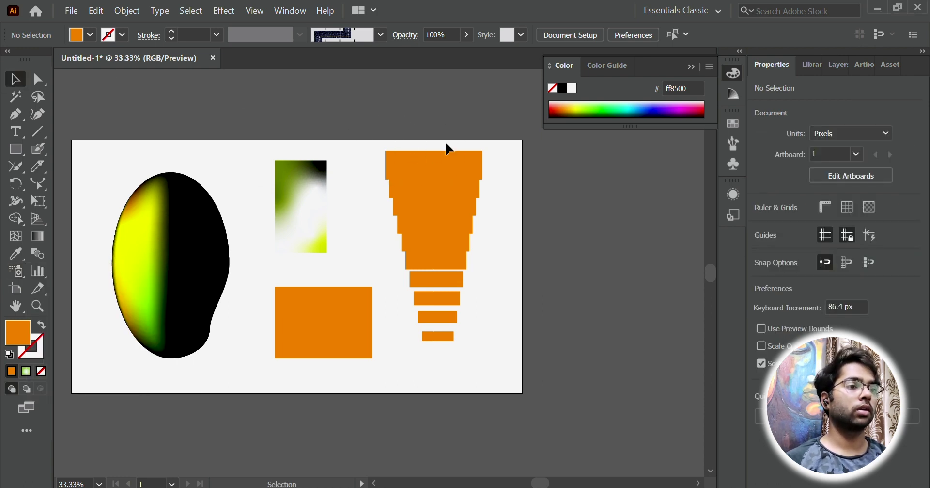
left_click_drag(380, 141, 504, 361)
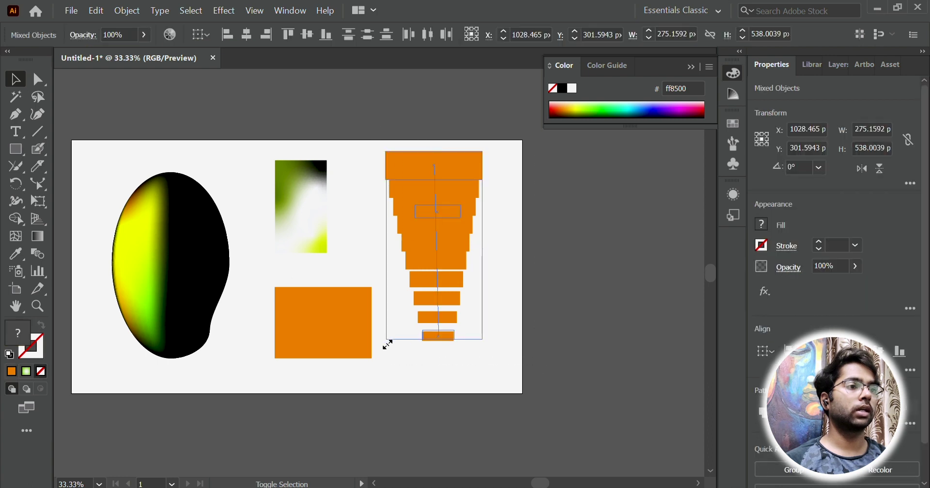
left_click_drag(385, 341, 481, 159)
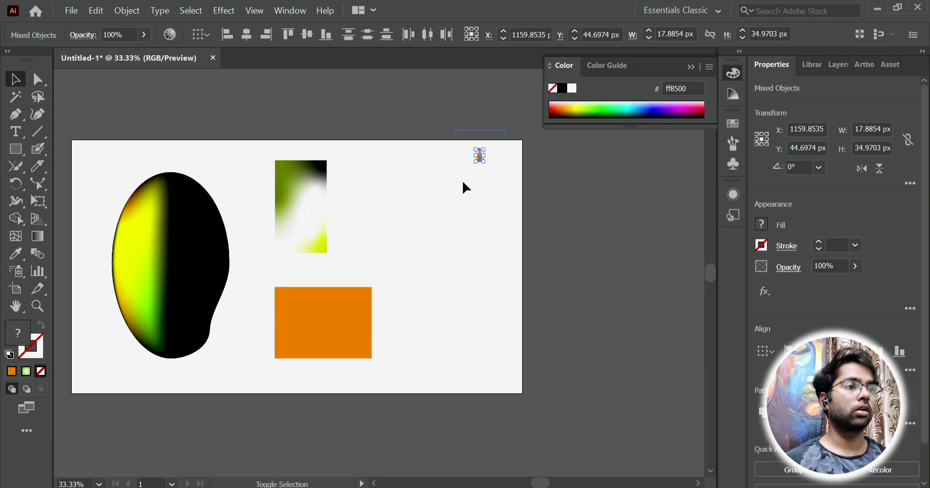
left_click_drag(475, 165, 439, 237)
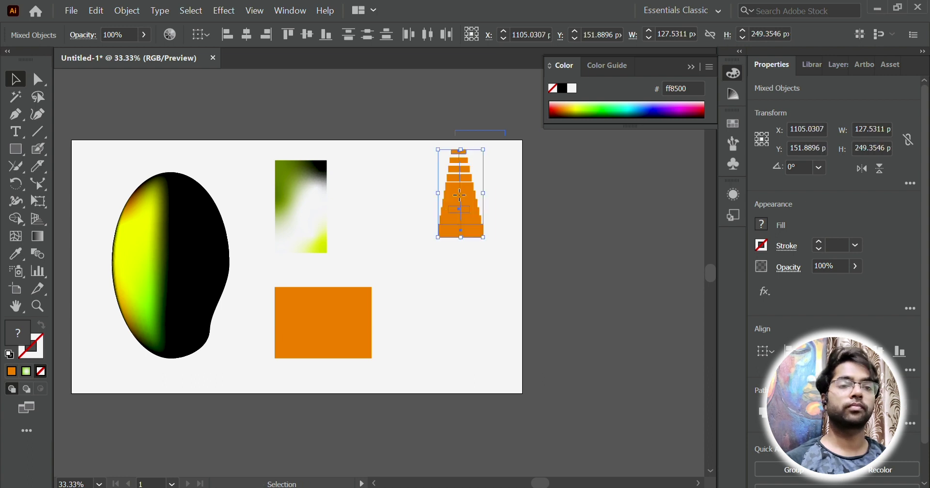
left_click_drag(463, 199, 378, 190)
left_click(447, 174)
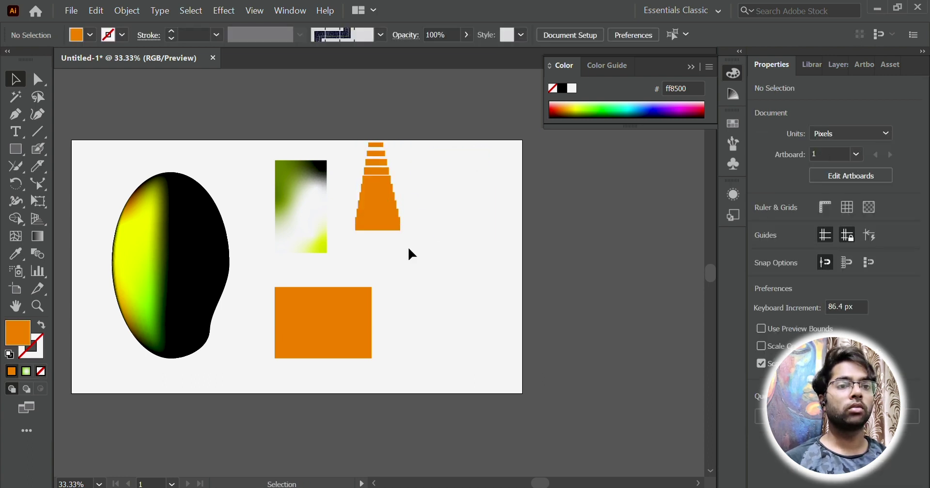
Step: Activate the Symbol Sprayer tool and display the document's collection of available symbols
left_click(25, 280)
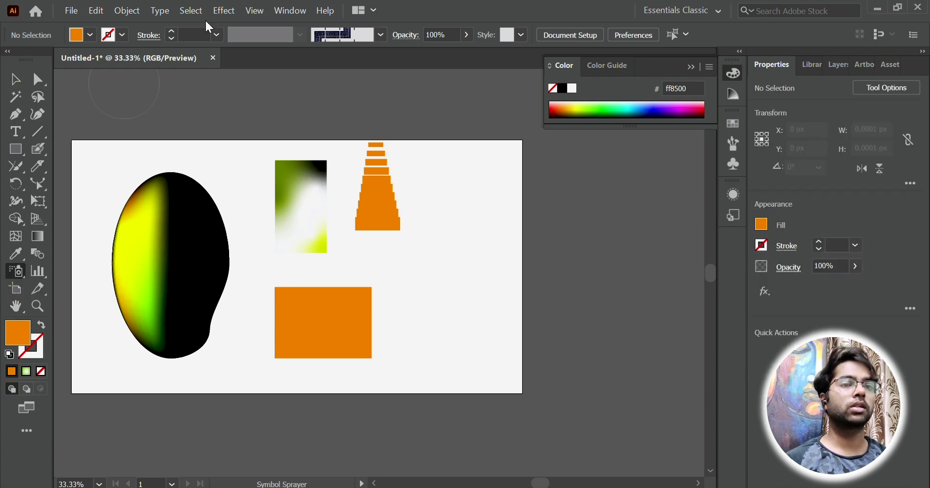
left_click(15, 270)
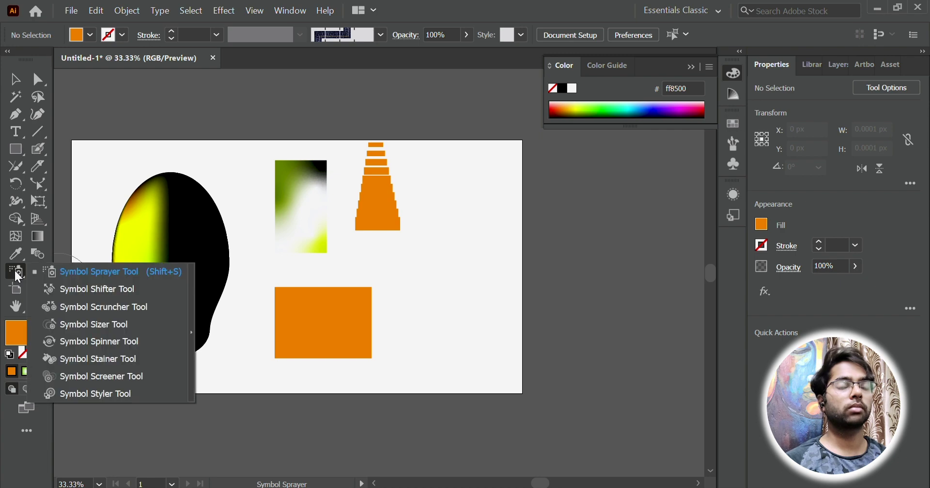
left_click(54, 271)
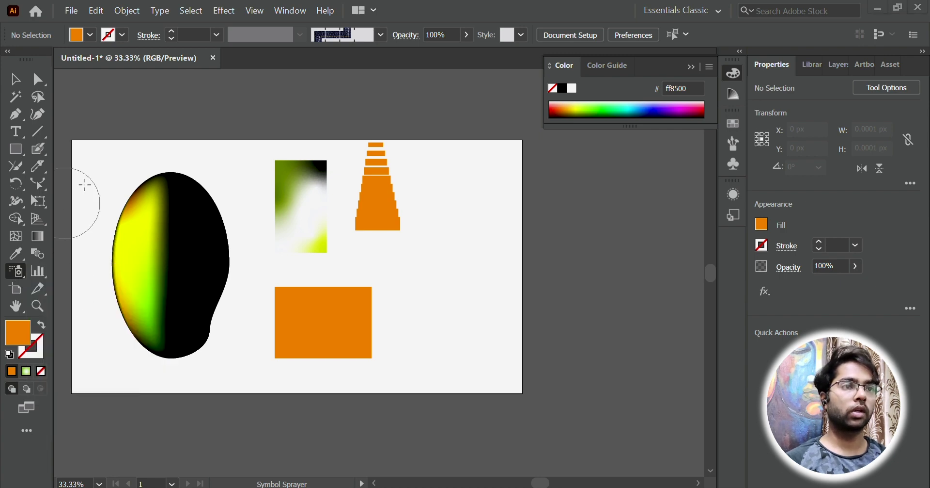
left_click(300, 12)
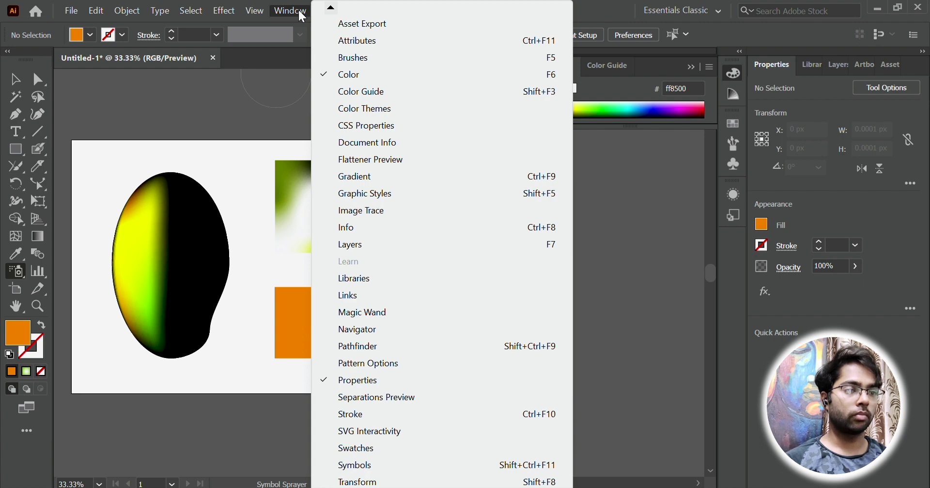
scroll(349, 482, "down", 2)
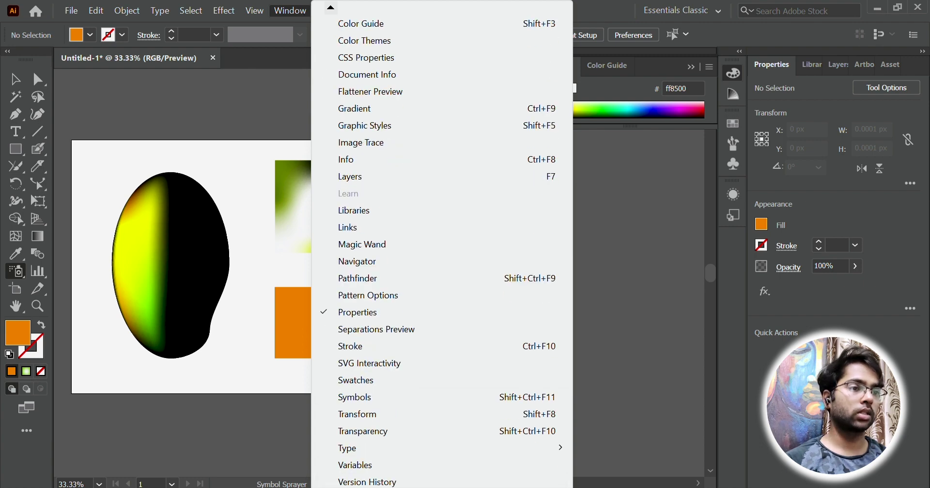
scroll(441, 480, "down", 3)
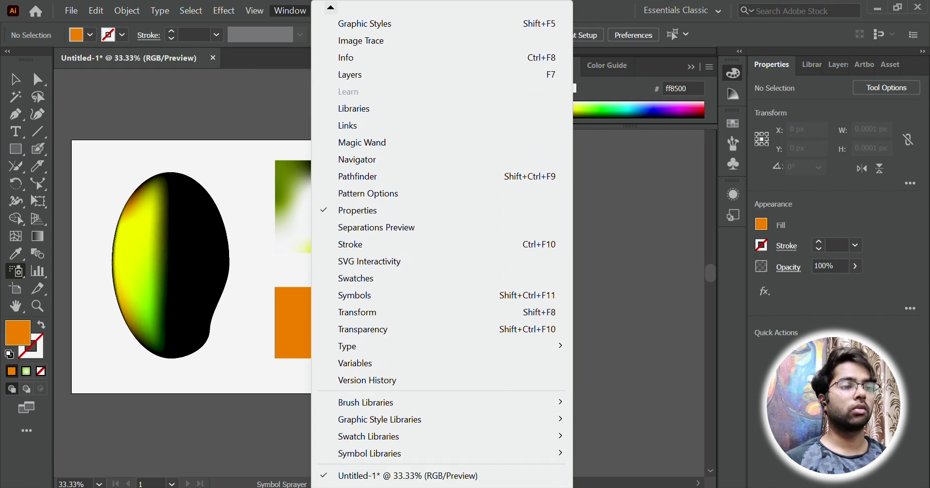
mouse_move(369, 437)
mouse_move(367, 462)
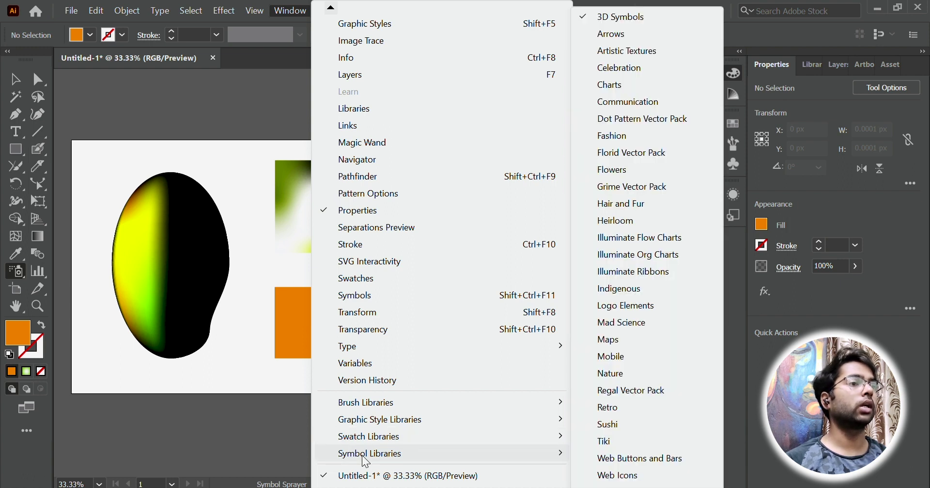
left_click(359, 295)
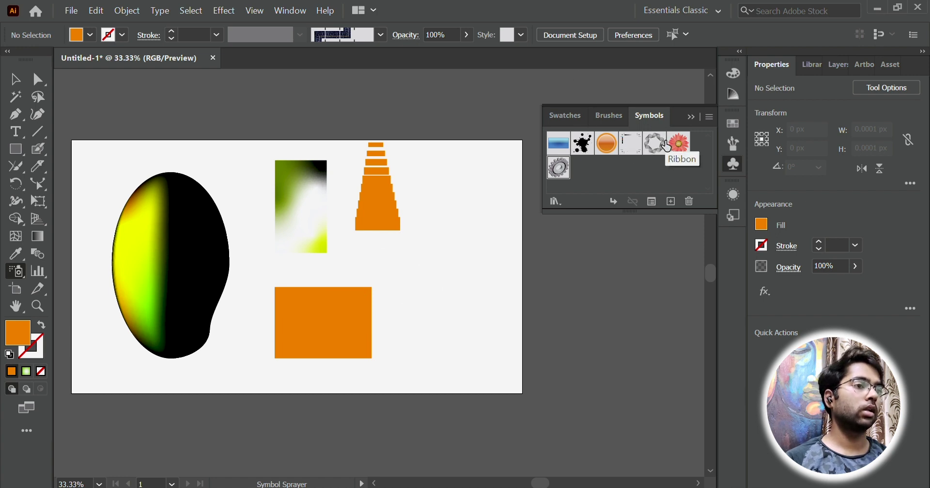
Step: Spray the red flower symbol in a cluster and curving trails over the artboard's lower-right area, about 361 × 432 px, and deselect
left_click(681, 153)
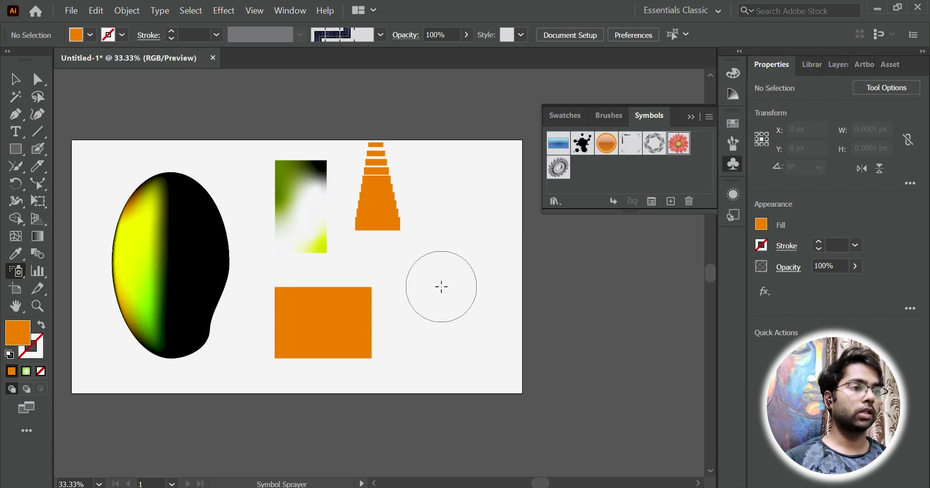
mouse_move(442, 286)
left_mouse_down()
mouse_move(415, 339)
mouse_move(470, 344)
mouse_move(488, 318)
mouse_move(496, 262)
mouse_move(460, 236)
mouse_move(471, 298)
mouse_move(443, 314)
left_mouse_up()
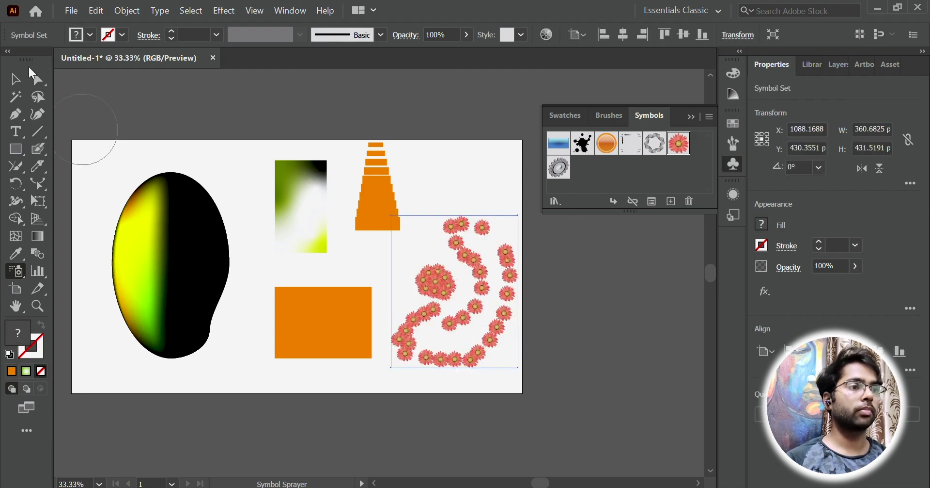
key("v")
left_click(573, 253)
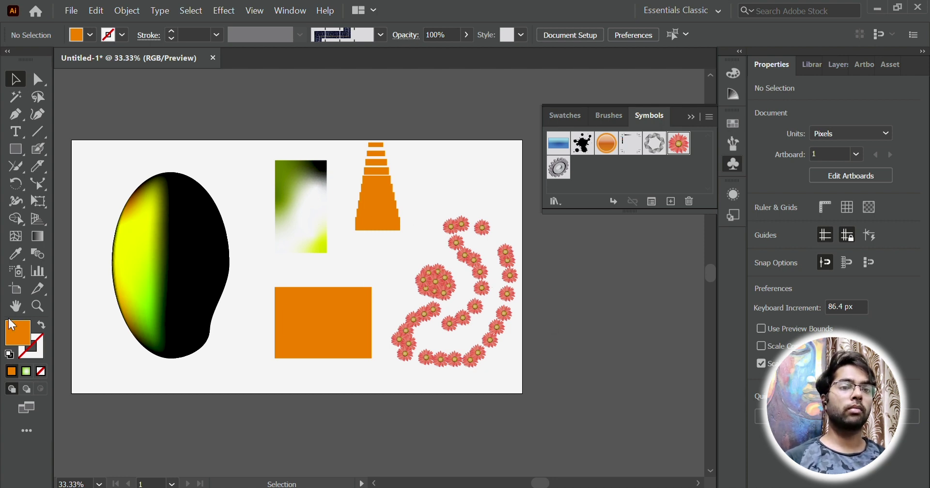
Step: Create a stacked column graph 312.1212 px wide and 239.3939 px high, starting between the egg shape and the gradient rectangle
left_click(39, 272)
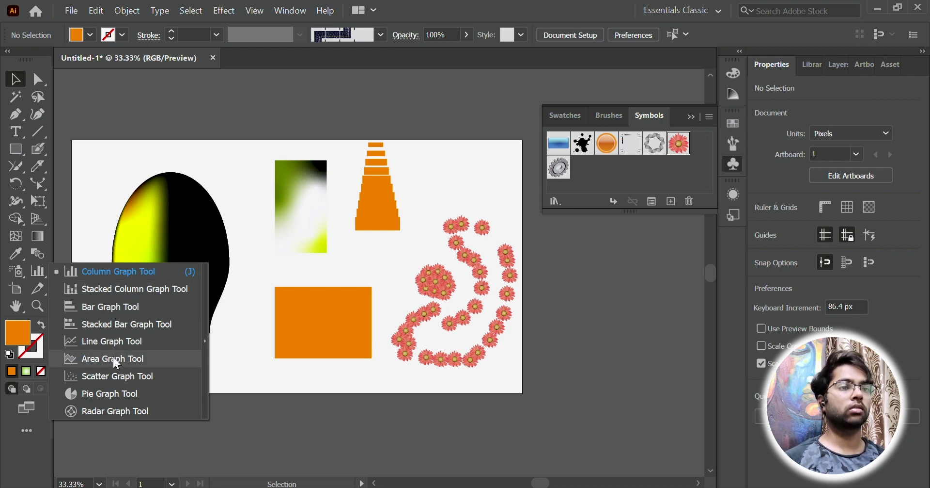
left_click(98, 290)
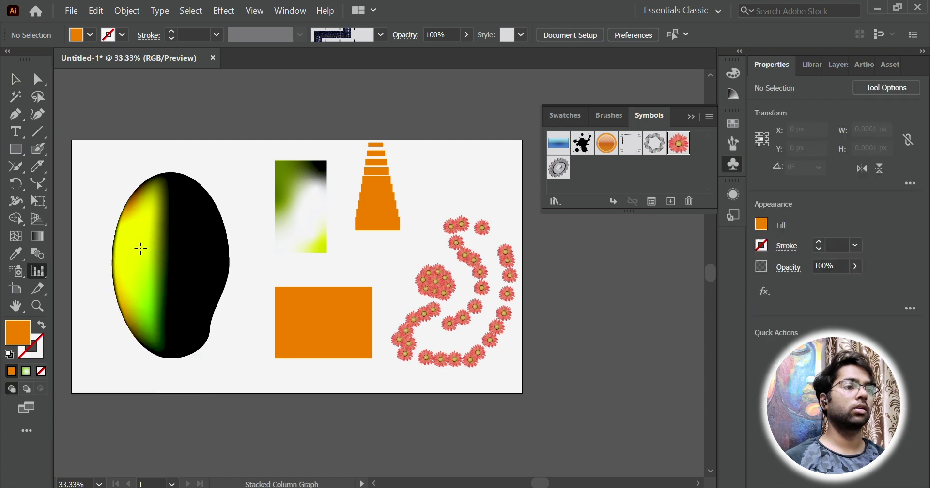
left_click(248, 153)
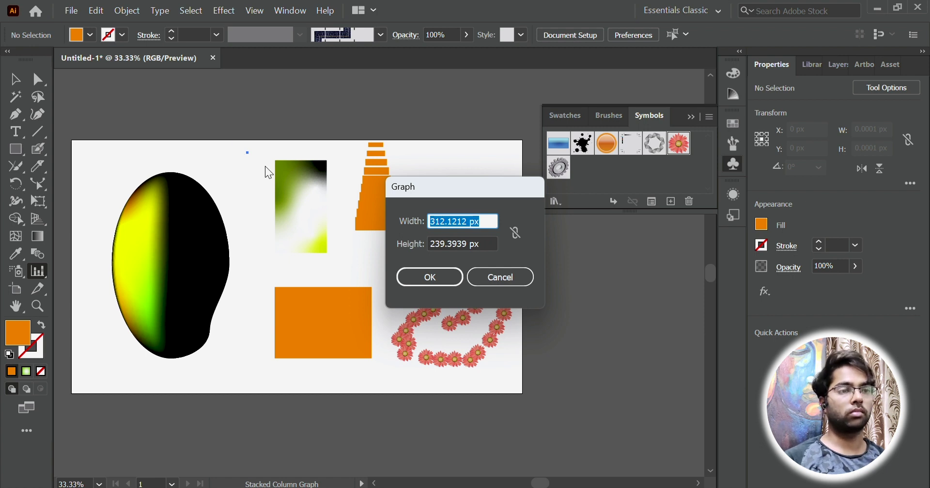
left_click(440, 275)
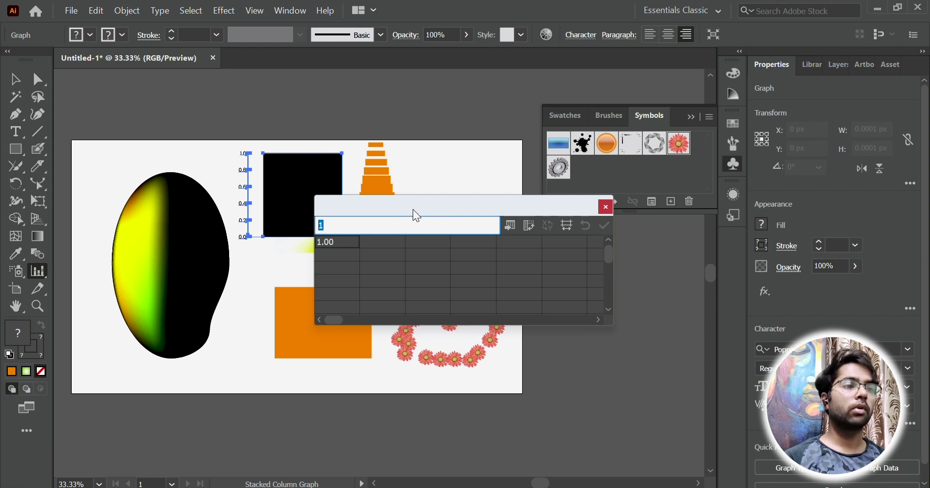
Step: Fill the graph's first data column with 1, 2, 3, 5 and 6, apply the data and close the data window
left_click_drag(417, 212, 425, 249)
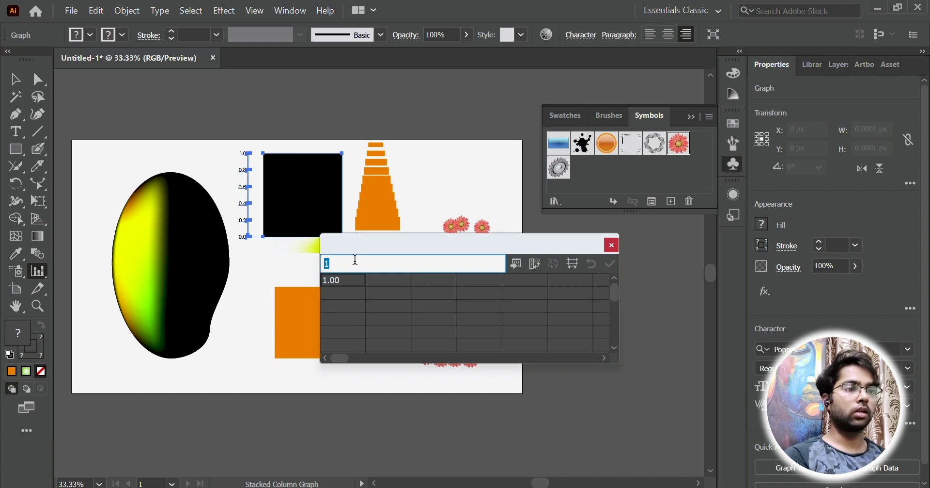
key("Return")
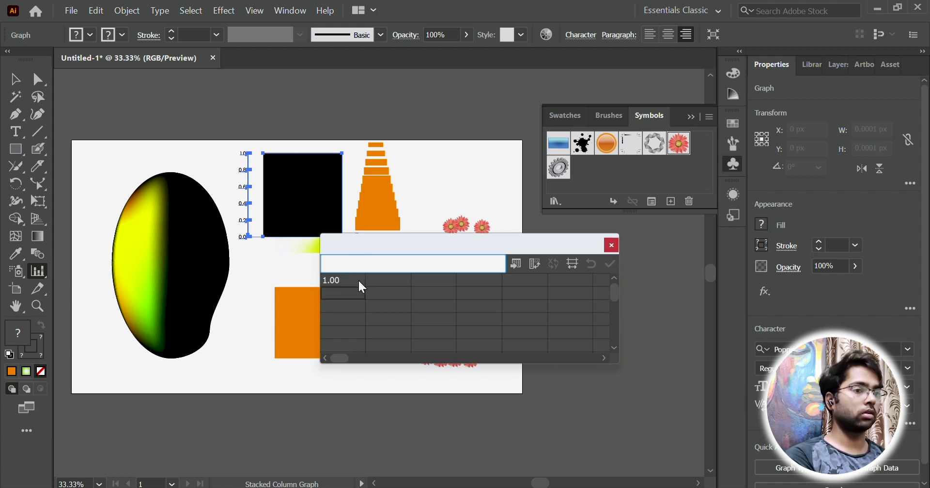
type("1")
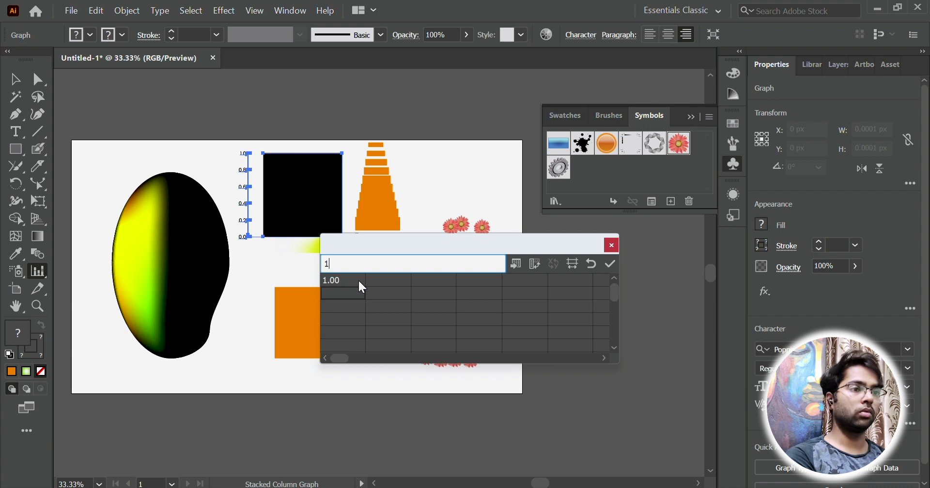
left_click_drag(347, 264, 315, 265)
type("2")
key("Return")
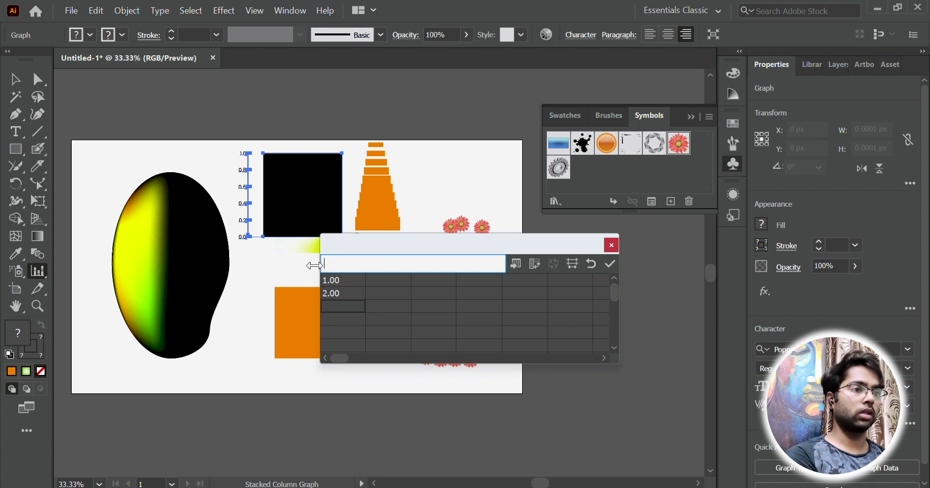
type("3")
key("Return")
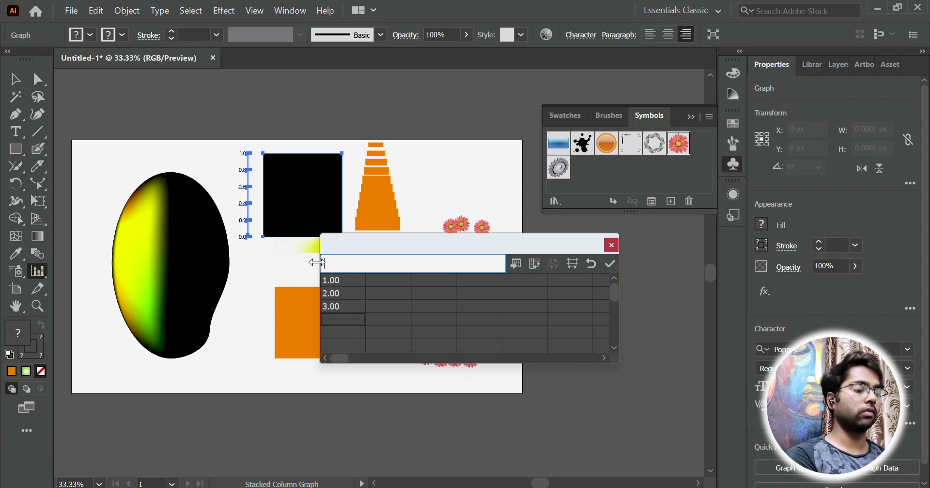
type("5")
key("Return")
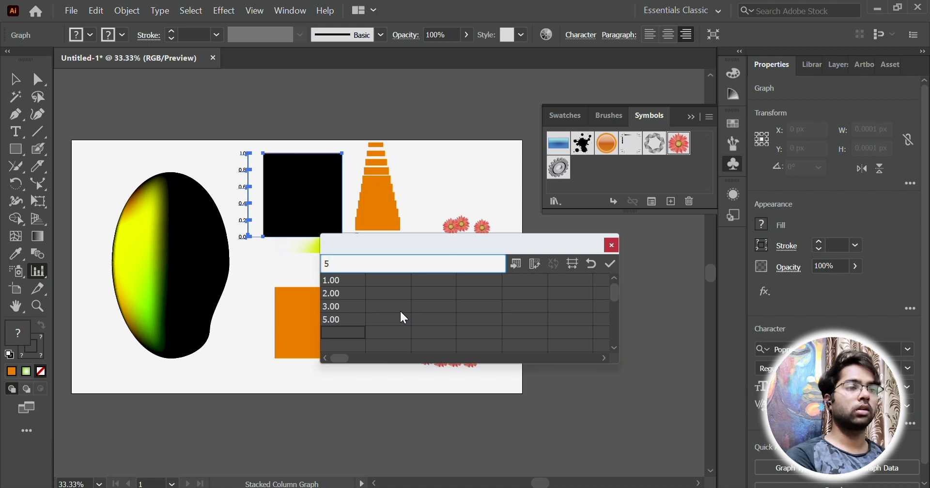
type("6")
key("Return")
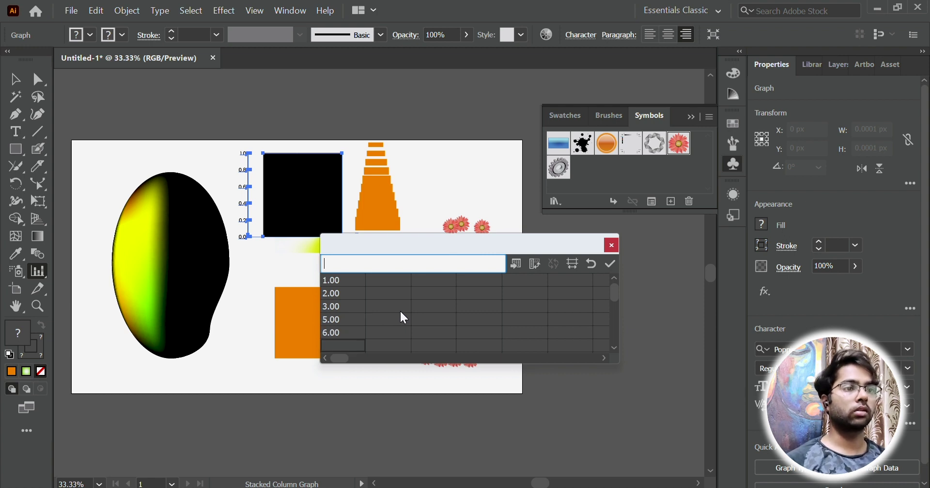
left_click(611, 264)
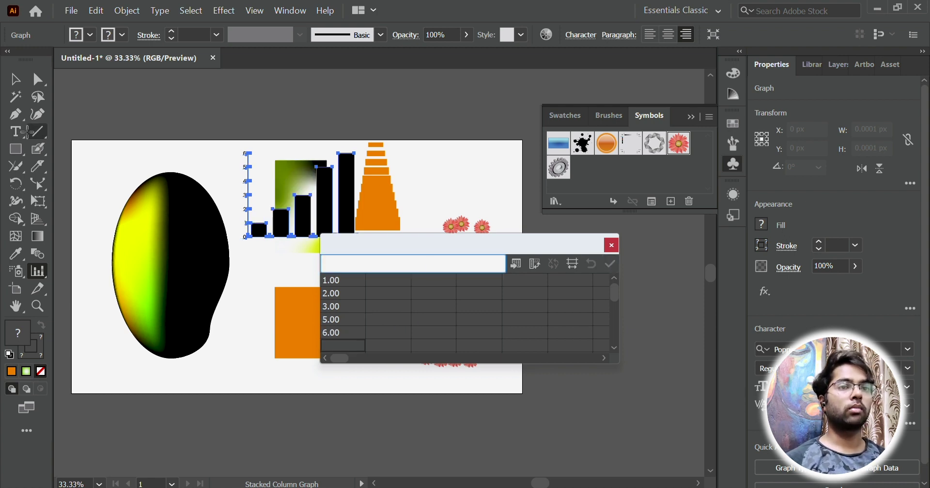
left_click(613, 245)
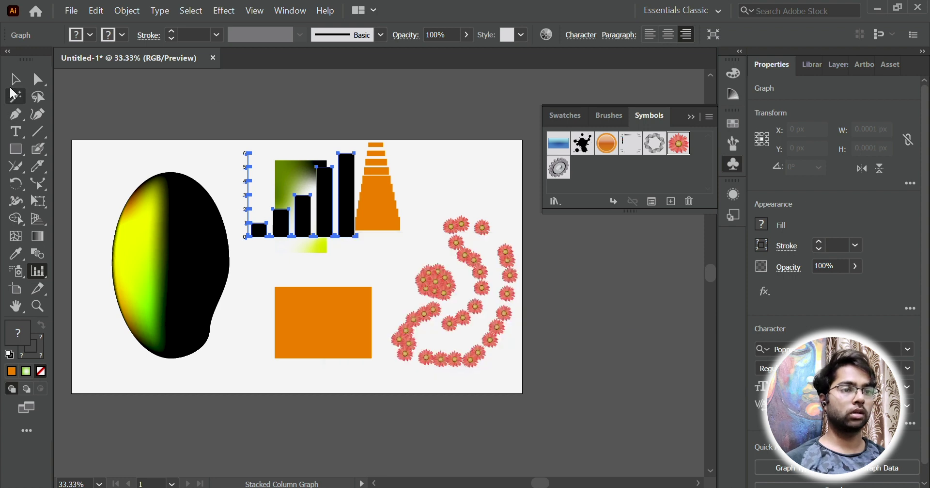
Step: Move the column graph off the artboard to the empty canvas below the egg shape
left_click(15, 80)
left_click_drag(330, 217, 290, 439)
scroll(289, 429, "down", 3)
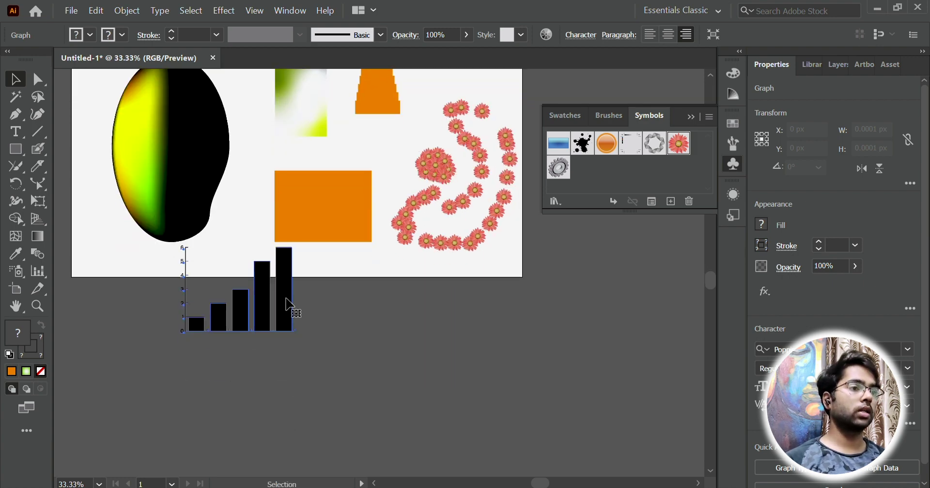
left_click_drag(289, 304, 211, 346)
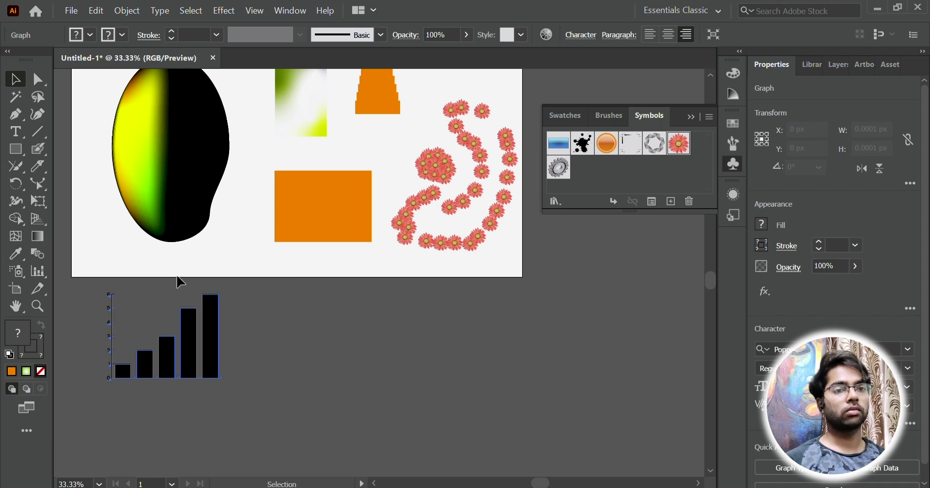
Step: Enter artboard editing and inspect the name label at the first artboard's upper-left corner
left_click(18, 297)
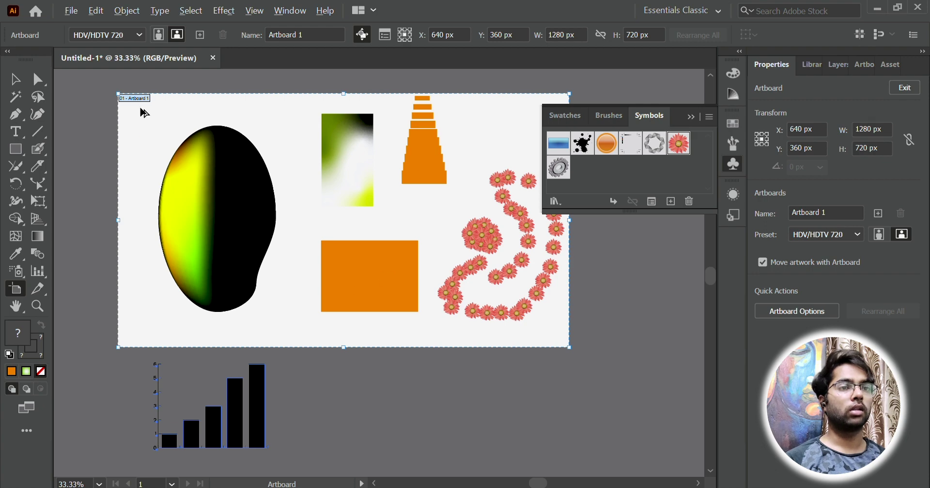
scroll(137, 95, "up", 5)
scroll(171, 93, "left", 5)
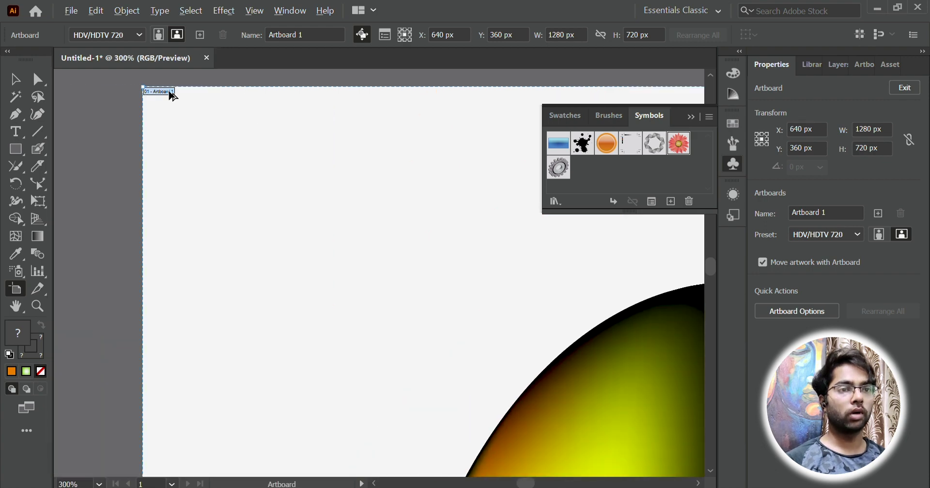
scroll(172, 94, "up", 4)
scroll(173, 92, "up", 3)
scroll(173, 92, "left", 1)
scroll(169, 145, "left", 2)
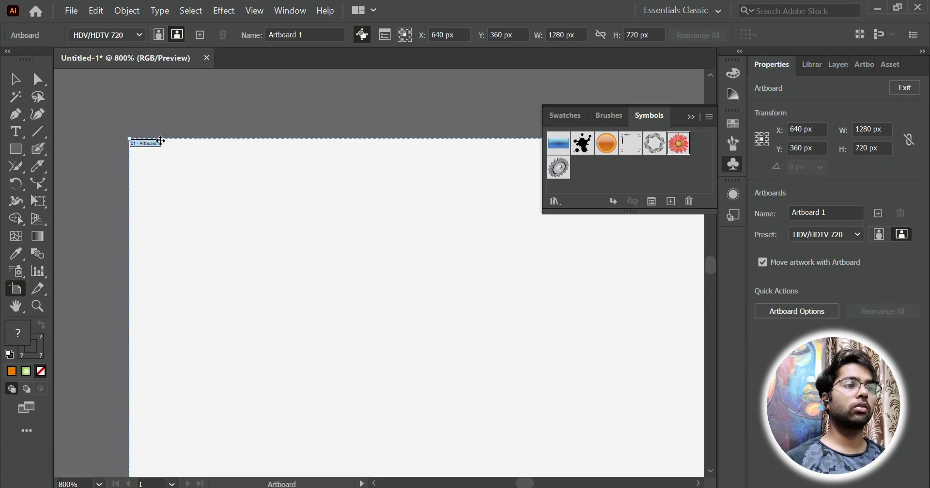
scroll(371, 159, "left", 4)
scroll(372, 162, "down", 7)
scroll(370, 163, "down", 2)
scroll(370, 163, "right", 4)
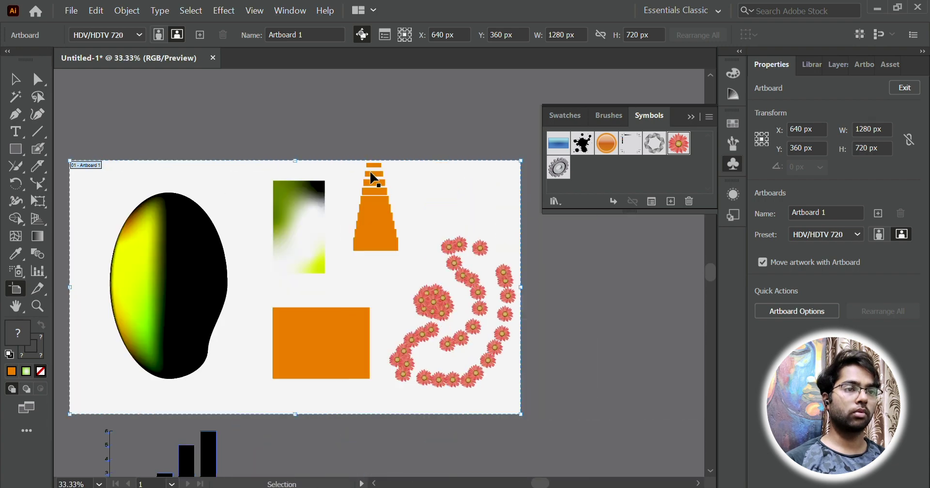
Step: Draw a second artboard of about 1341 × 715 px to the right of the first one
scroll(370, 171, "down", 3)
scroll(370, 173, "right", 2)
scroll(370, 172, "up", 2)
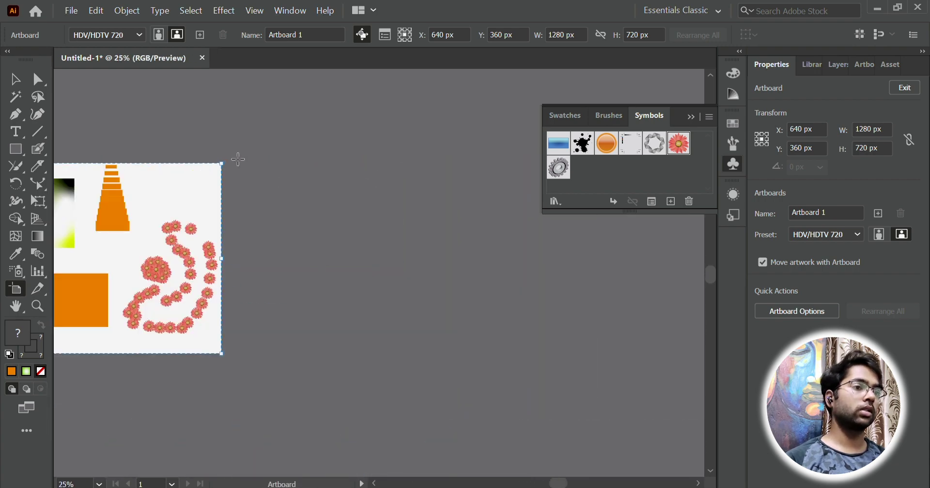
left_click_drag(244, 164, 601, 353)
Step: Draw two more artboards in a row below the first two, about 1335 × 737 px and, to its right, about 1002 × 715 px
scroll(410, 225, "down", 1)
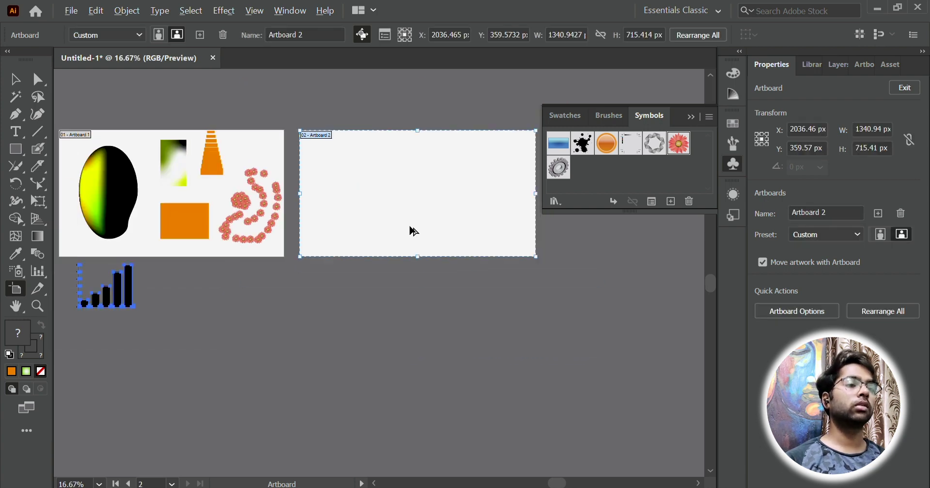
left_click_drag(196, 280, 432, 411)
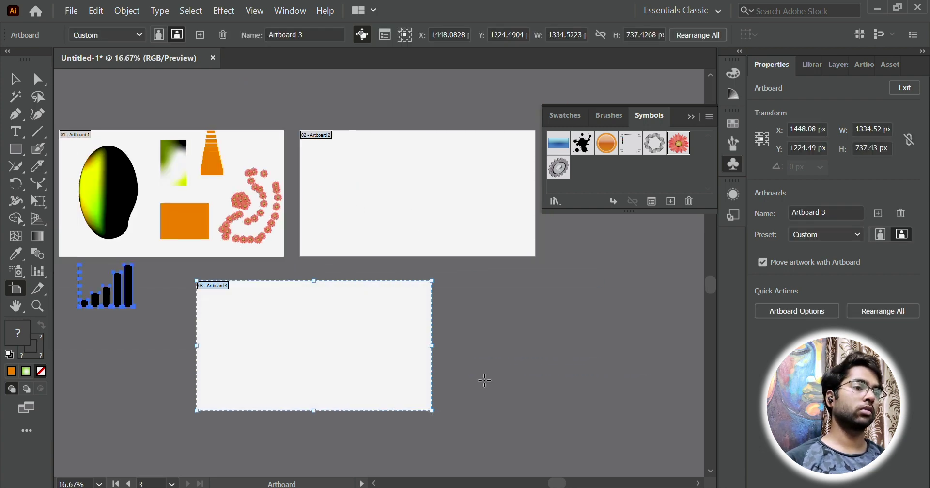
scroll(483, 349, "down", 2)
left_click_drag(459, 213, 636, 340)
scroll(453, 290, "left", 1)
scroll(451, 283, "down", 2)
scroll(460, 262, "right", 2)
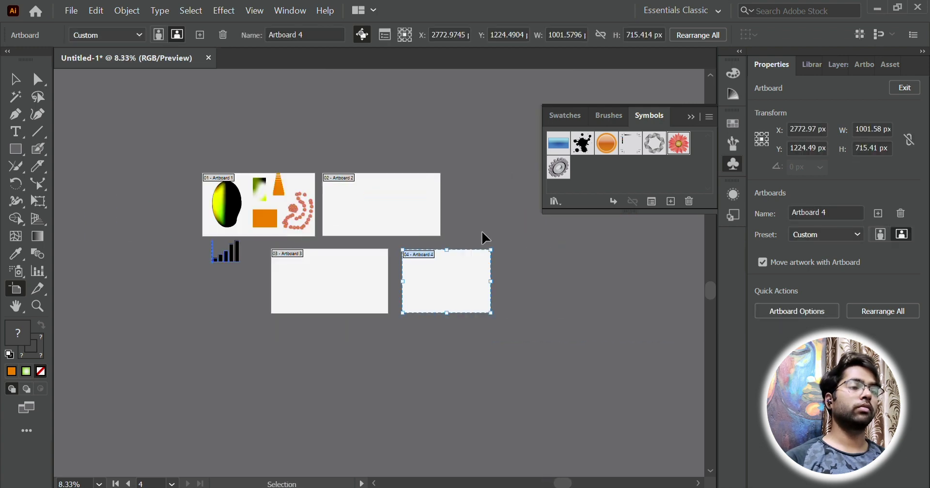
scroll(483, 223, "right", 2)
scroll(484, 217, "up", 1)
scroll(485, 218, "up", 1)
scroll(484, 216, "up", 1)
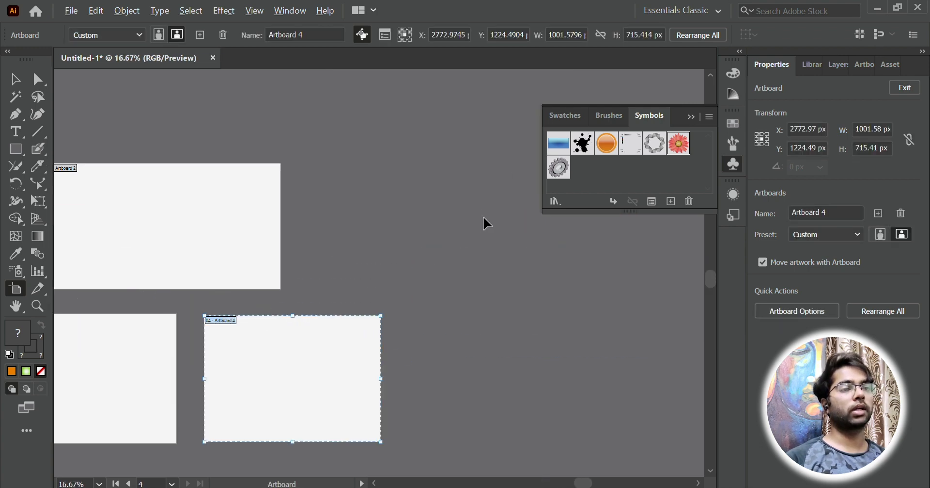
Step: Draw a fifth artboard of about 1156 × 825 px on the empty canvas above and to the right of the fourth one
scroll(483, 216, "right", 2)
scroll(424, 201, "down", 1)
scroll(425, 203, "right", 3)
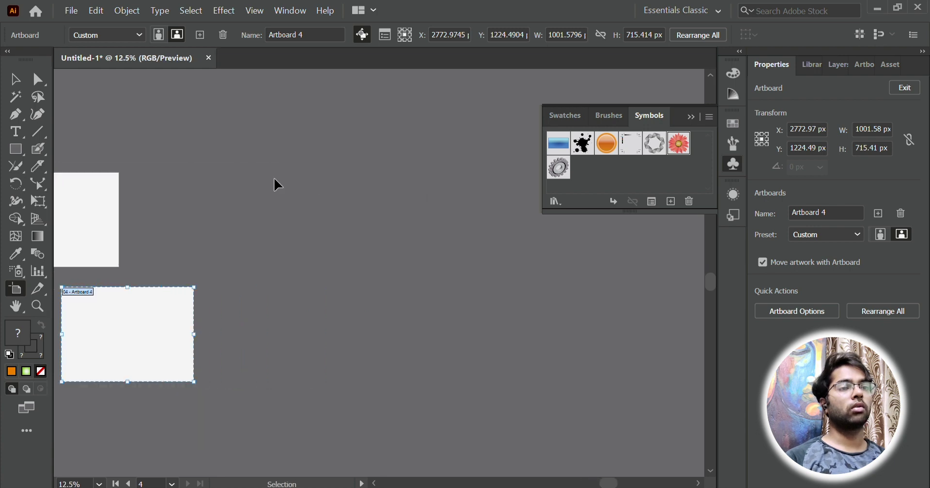
left_click_drag(213, 152, 312, 260)
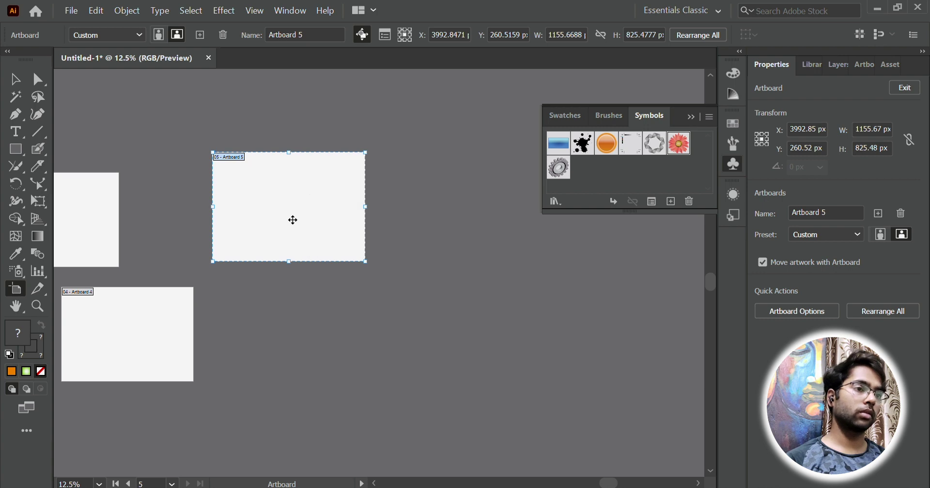
Step: Duplicate the fifth artboard twice to form a row of three to the right, and leave artboard editing
left_click_drag(270, 207, 433, 212)
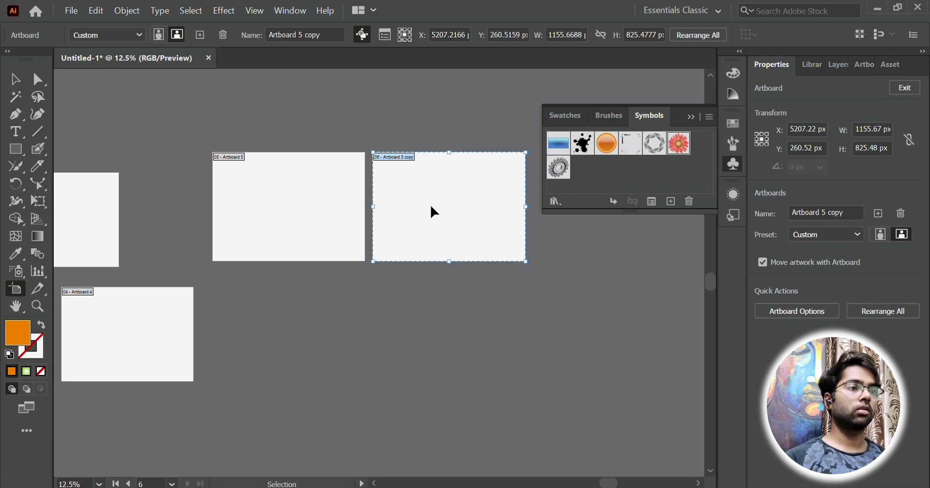
scroll(459, 216, "down", 2)
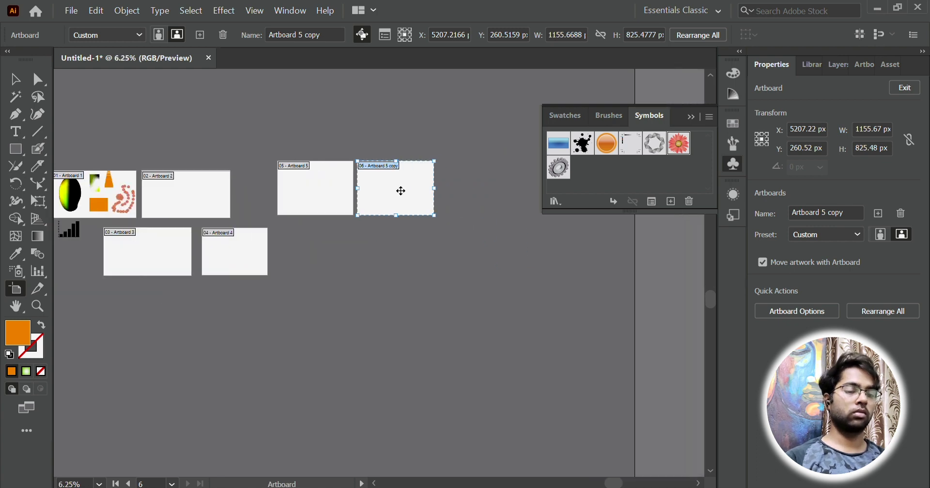
left_click_drag(400, 190, 484, 190)
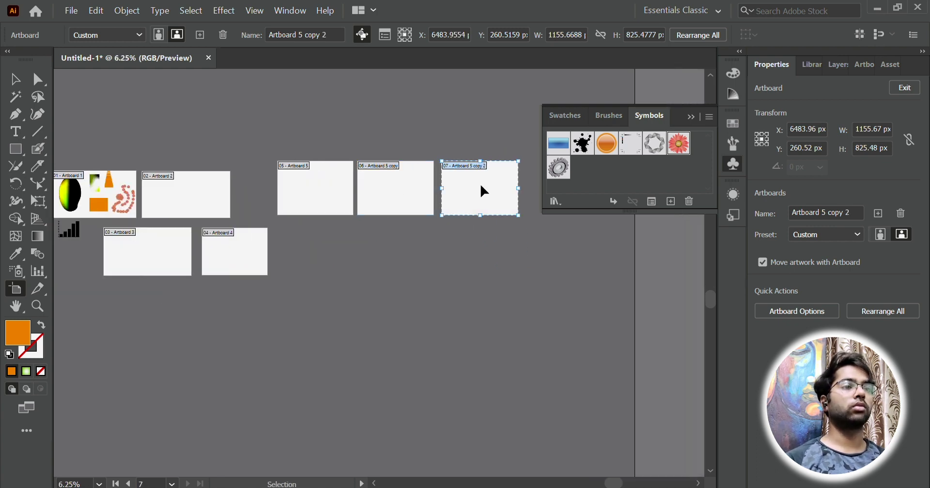
key("Escape")
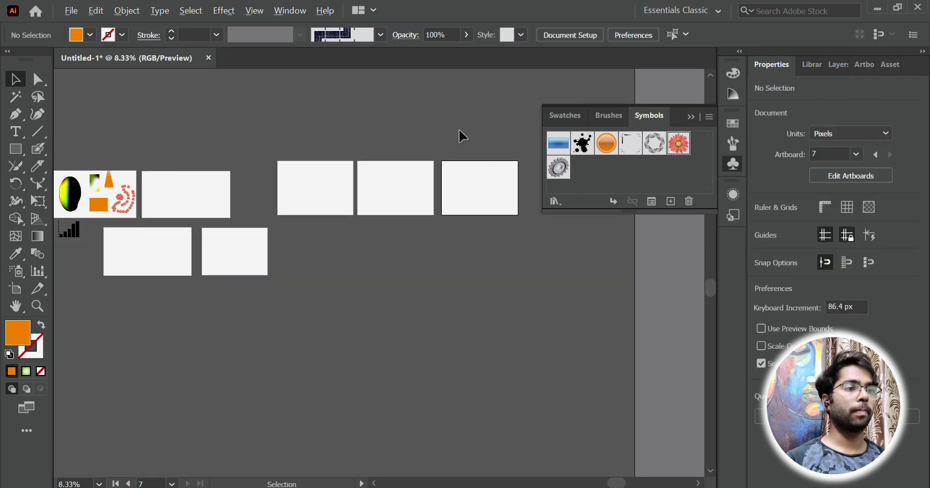
Step: Collapse the Symbols panel and draw a slice of about 263 × 238 px in the upper-left area of the fifth artboard
scroll(461, 135, "up", 2)
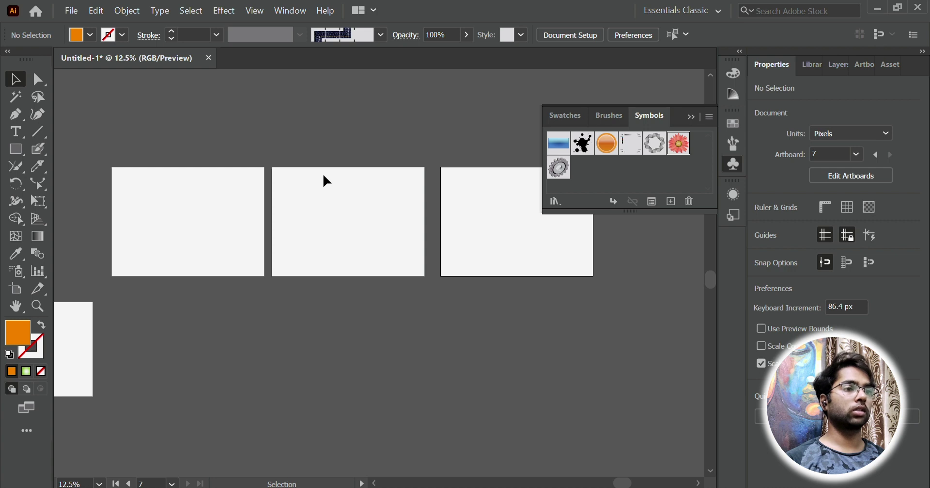
left_click(693, 115)
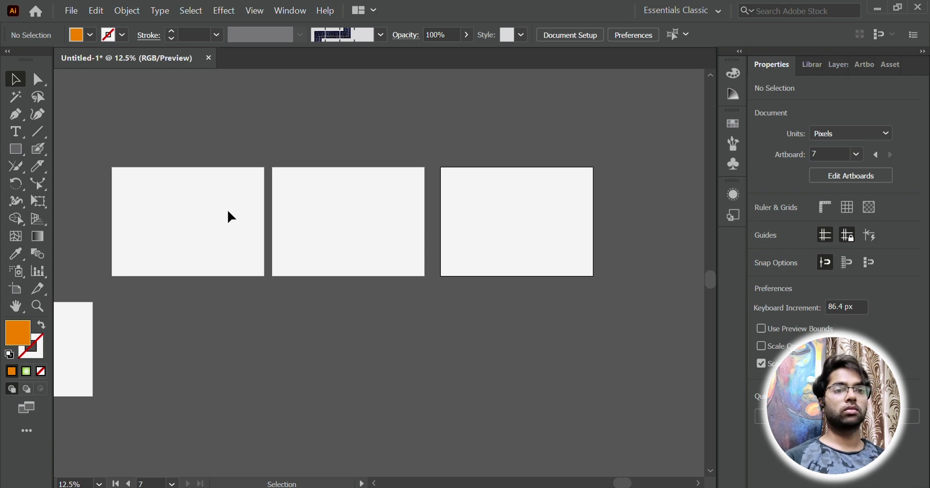
left_click(37, 289)
scroll(86, 285, "left", 3)
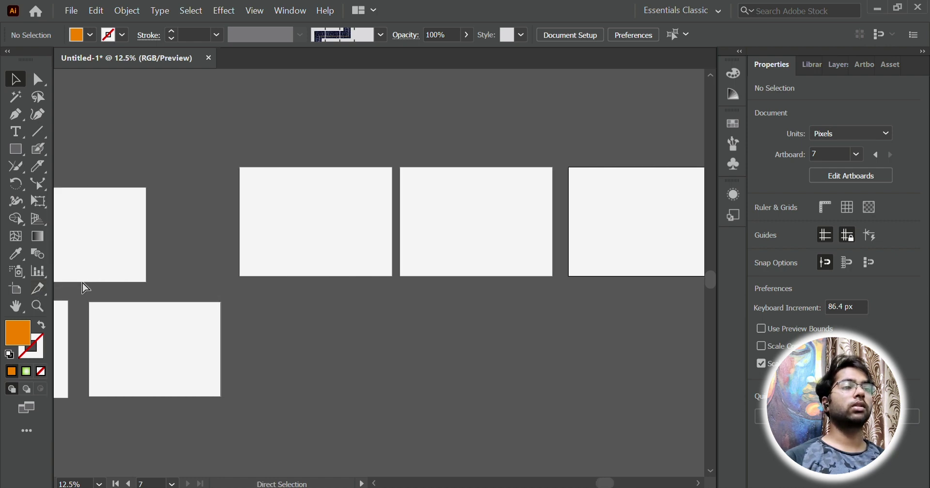
scroll(328, 225, "up", 2)
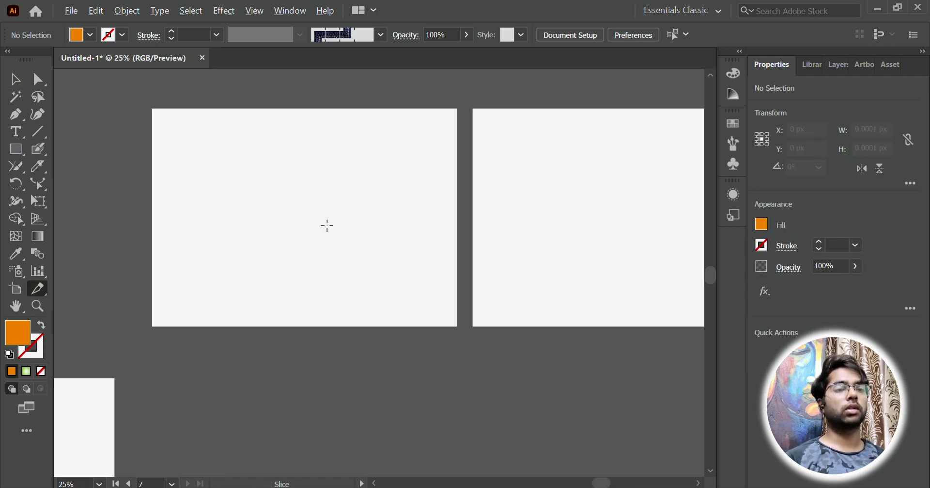
scroll(328, 225, "up", 1)
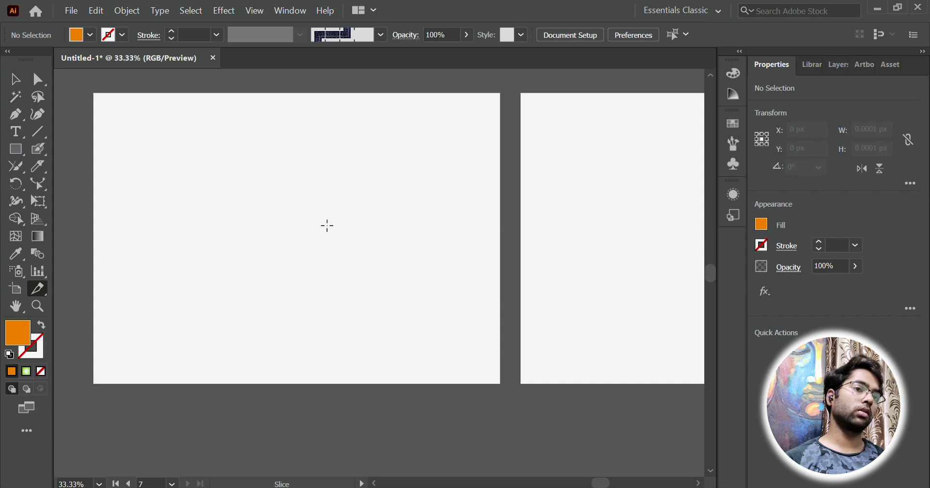
left_click_drag(144, 122, 237, 205)
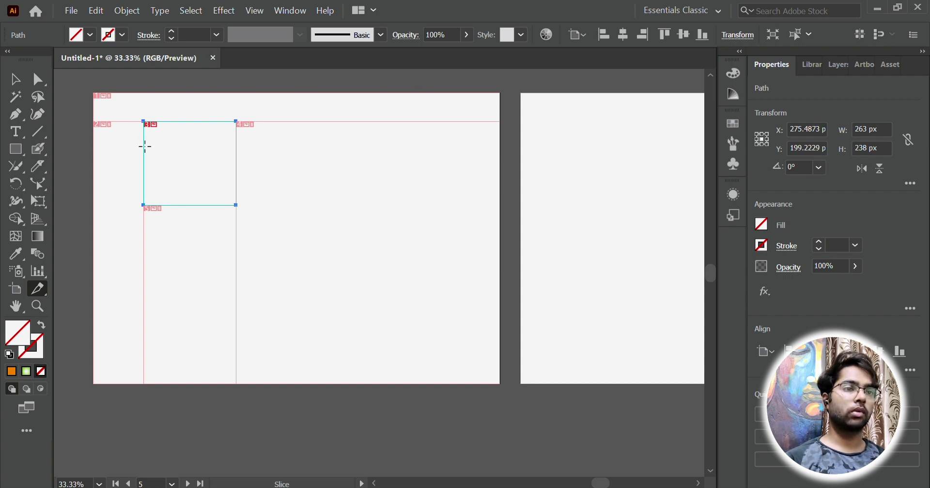
Step: Draw a second slice of about 380 × 259 px to the right of the first one on the same artboard
scroll(248, 118, "up", 7)
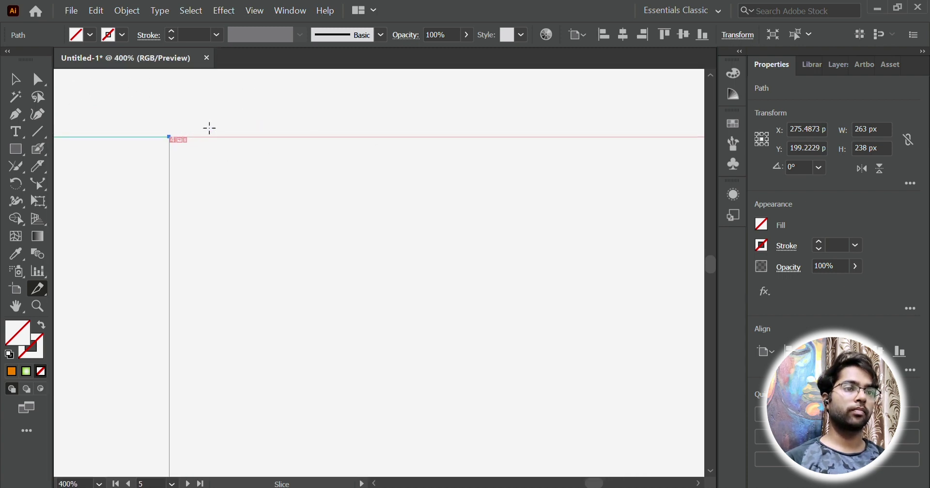
scroll(197, 152, "down", 8)
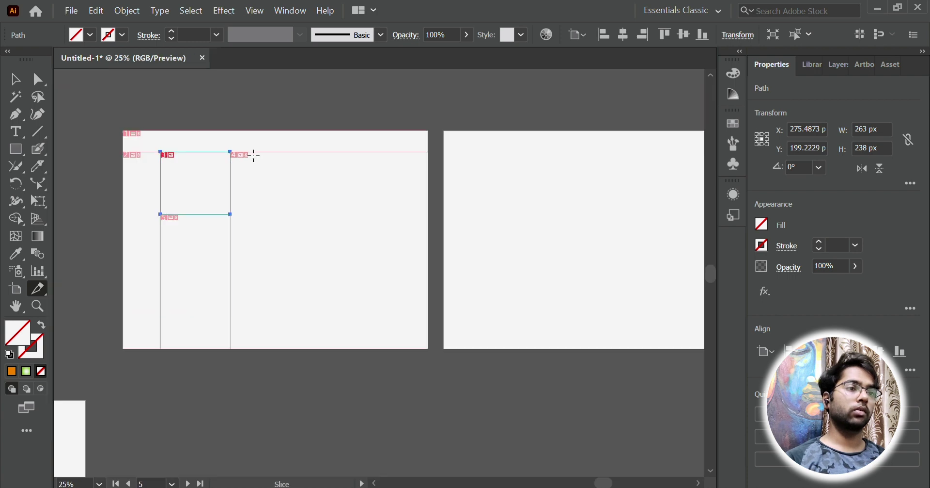
left_click_drag(284, 174, 385, 241)
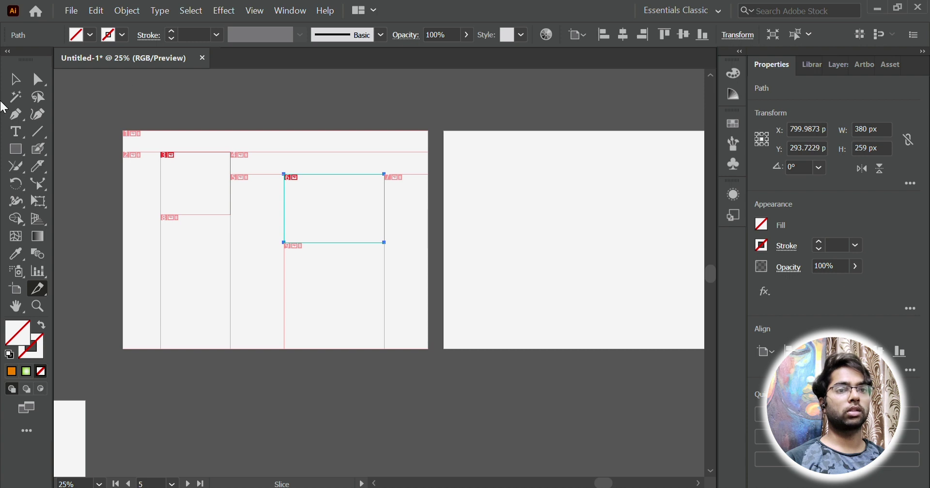
Step: Draw a 263 × 238 px rectangle over the first slice and a 380 × 259 px rectangle over the second
left_click(15, 80)
key("m")
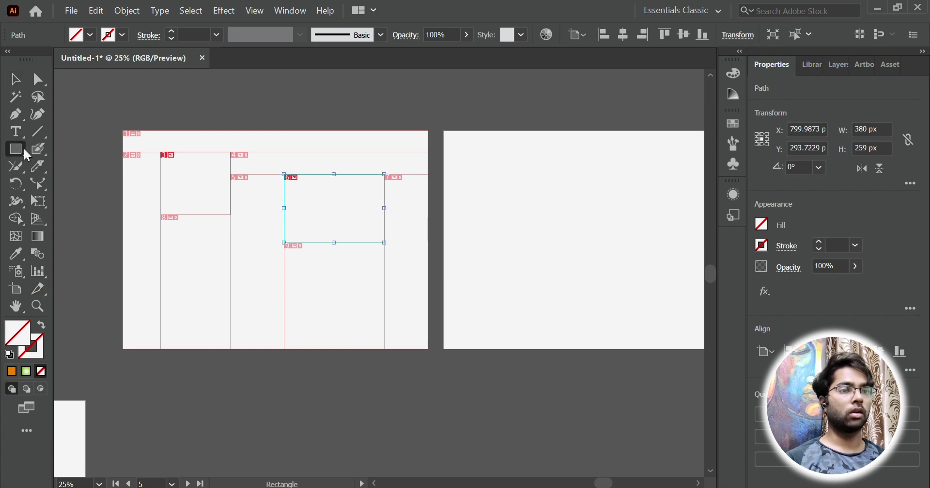
left_click_drag(162, 151, 231, 214)
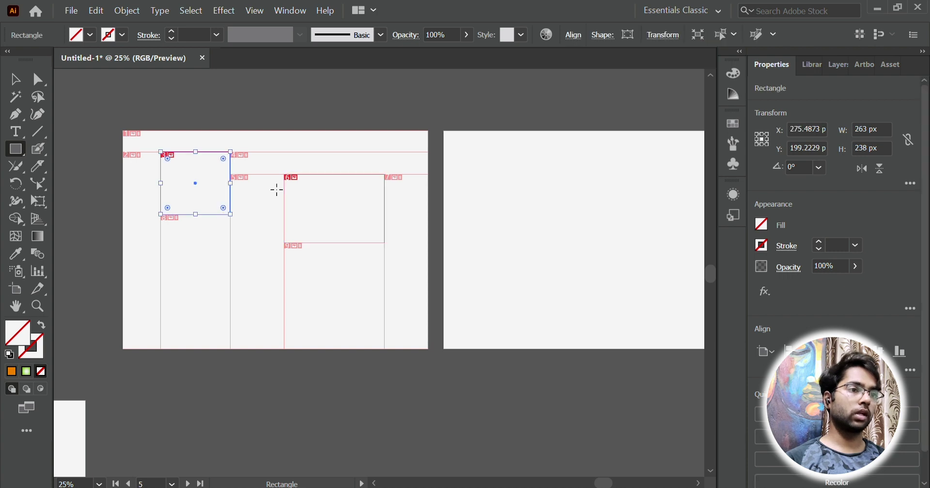
left_click_drag(284, 175, 386, 243)
Step: Fill the rectangle over the second slice with orange
double_click(39, 336)
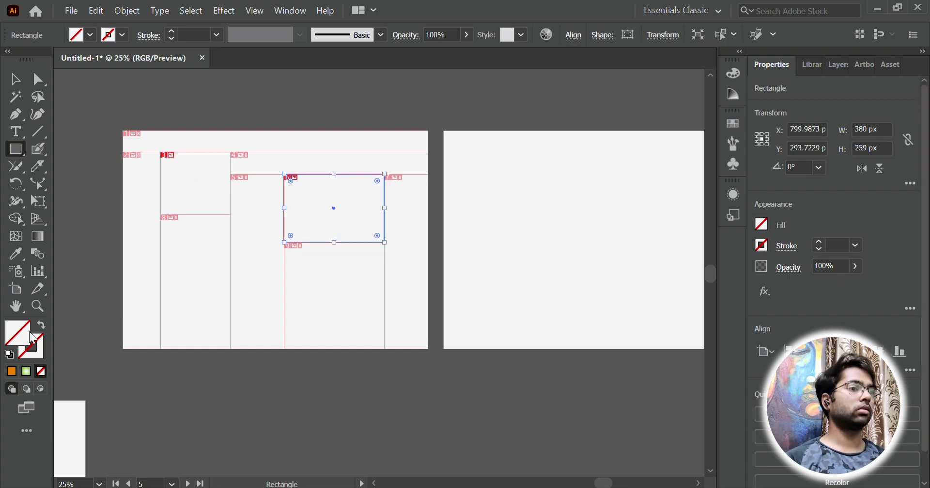
left_click_drag(593, 181, 616, 172)
left_click(738, 171)
Step: Add a placeholder text frame of about 347 × 332 px below the orange rectangle and shrink its text to two lines
left_click(16, 126)
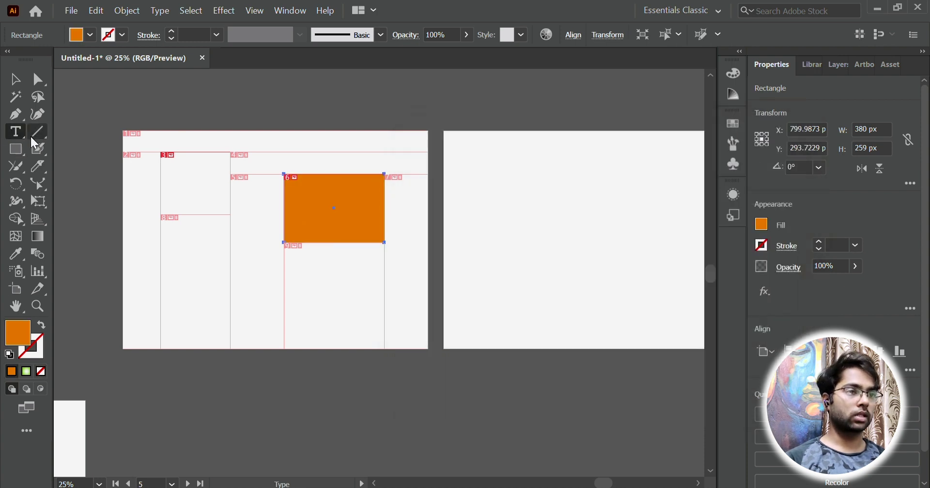
left_click_drag(292, 262, 386, 348)
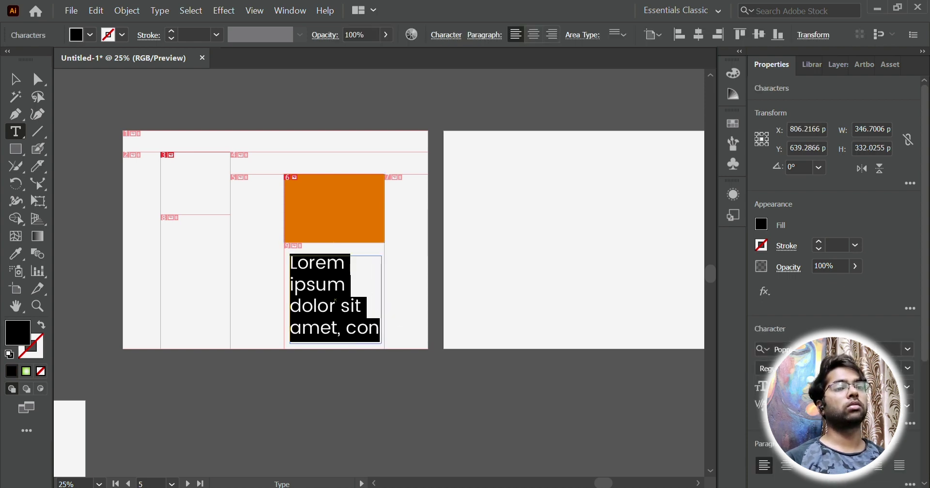
key("ctrl+shift+comma")
key("ctrl+shift+comma")
key("ctrl+shift+comma")
key("ctrl+shift+comma")
key("ctrl+shift+comma")
key("ctrl+shift+comma")
key("ctrl+shift+comma")
key("ctrl+shift+comma")
key("ctrl+shift+comma")
key("ctrl+shift+comma")
key("ctrl+shift+comma")
key("ctrl+shift+comma")
key("ctrl+shift+comma")
key("ctrl+shift+comma")
key("ctrl+shift+comma")
key("ctrl+shift+comma")
key("ctrl+shift+comma")
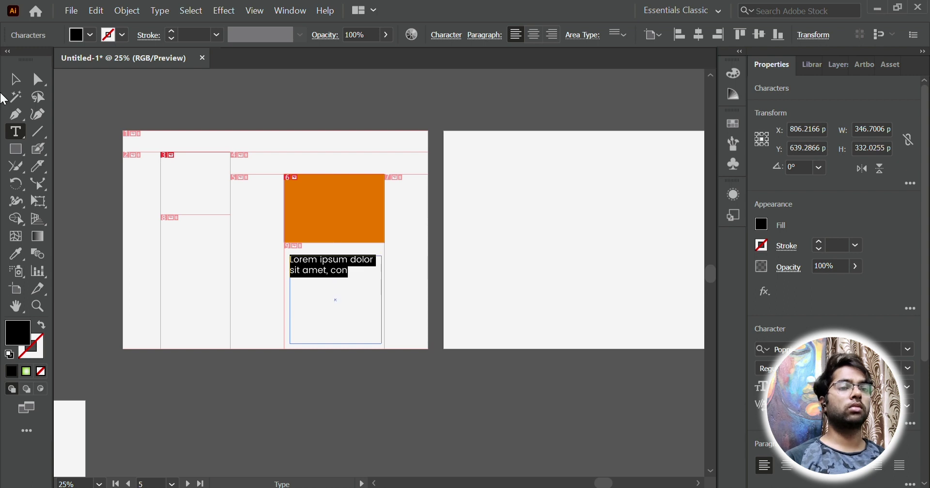
left_click(15, 79)
left_click(322, 118)
Step: Look over all seven artboards and the artwork placed on them
scroll(322, 118, "down", 2)
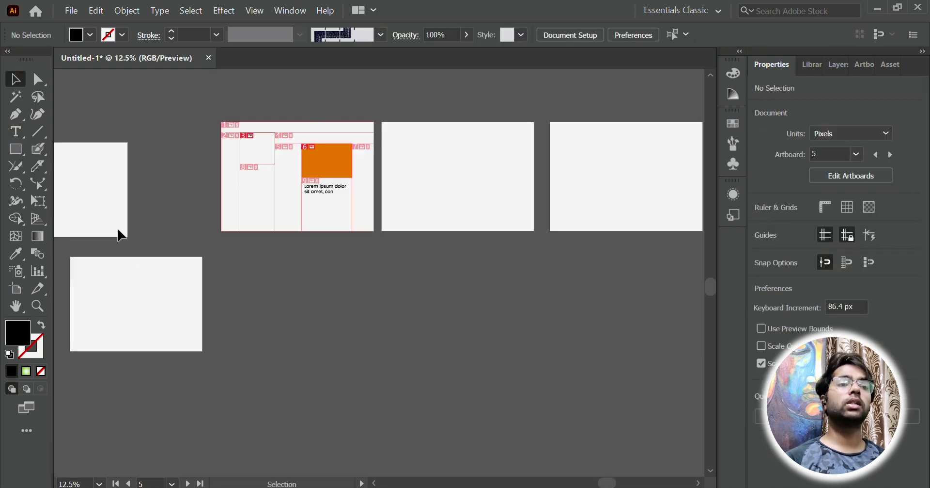
scroll(306, 196, "left", 5)
scroll(106, 338, "left", 1)
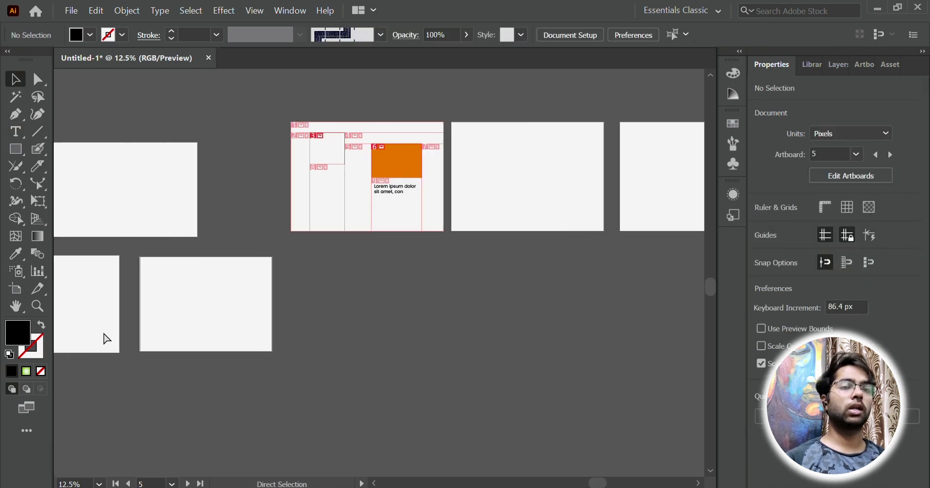
scroll(104, 336, "left", 3)
scroll(164, 322, "down", 2)
scroll(559, 305, "up", 1)
scroll(519, 312, "right", 1)
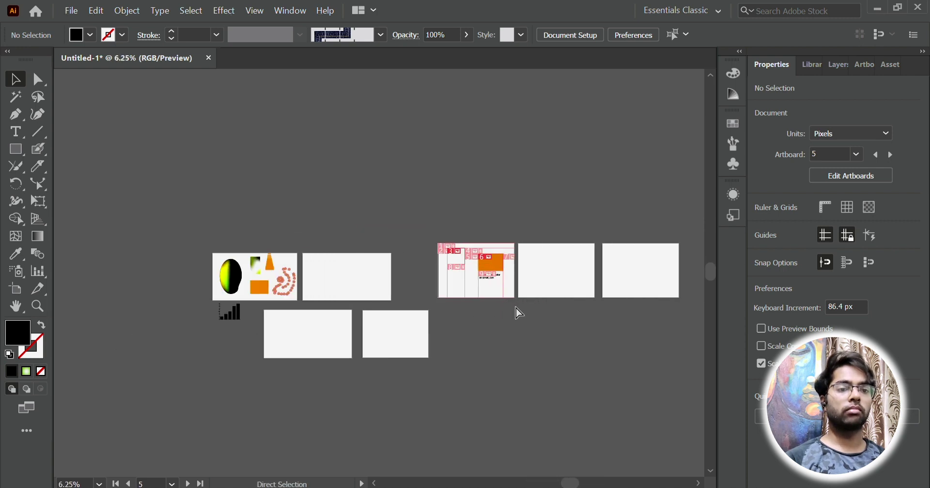
scroll(148, 272, "down", 3)
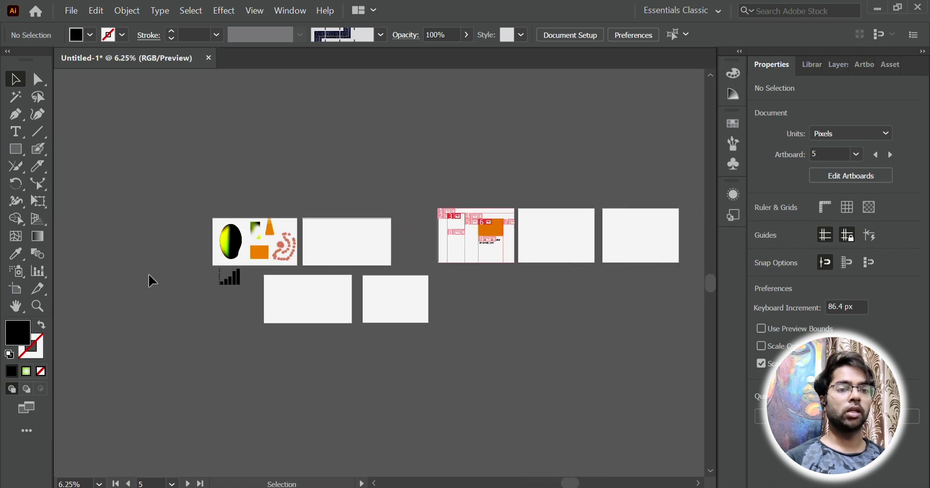
Step: Browse the complete list of available tools, from the selection tools to the navigation tools, and close it
left_click(29, 429)
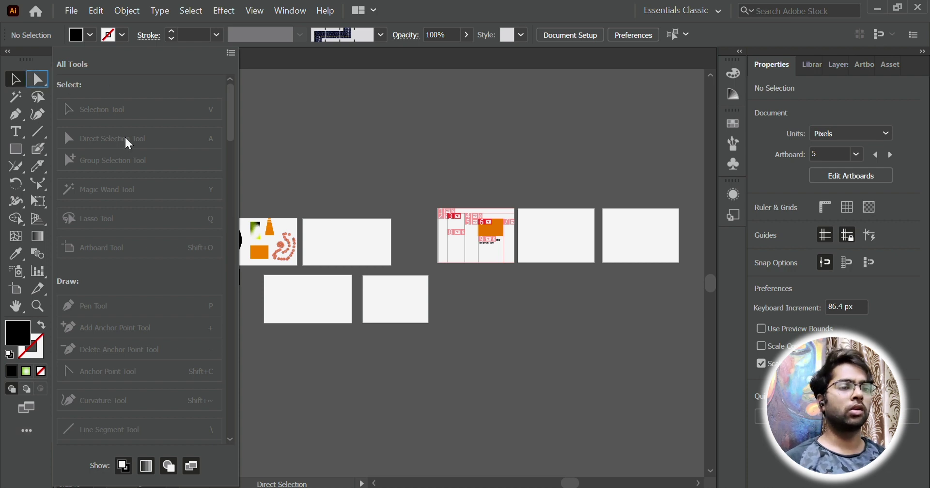
scroll(145, 270, "down", 10)
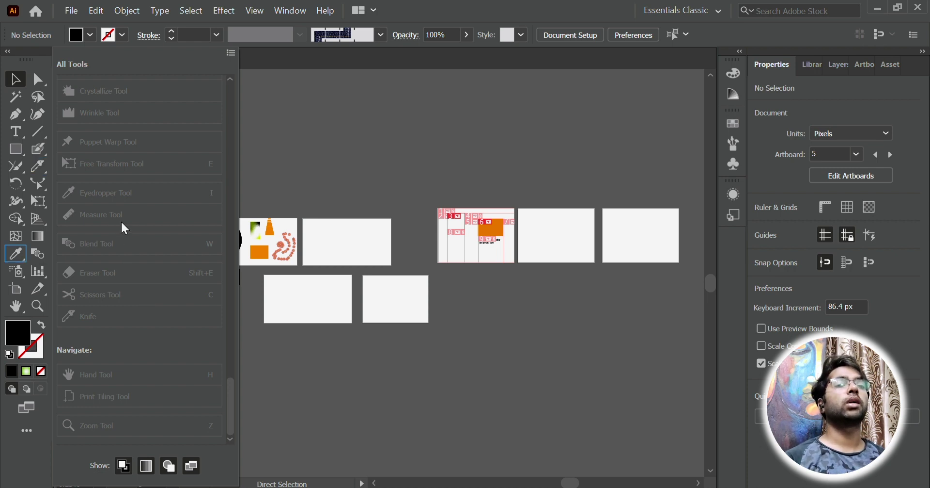
scroll(122, 220, "up", 10)
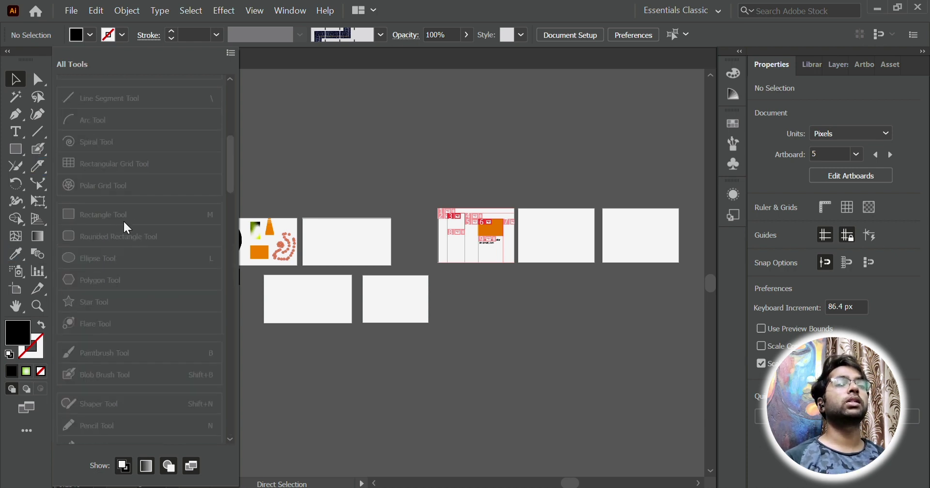
left_click(18, 76)
left_click(320, 90)
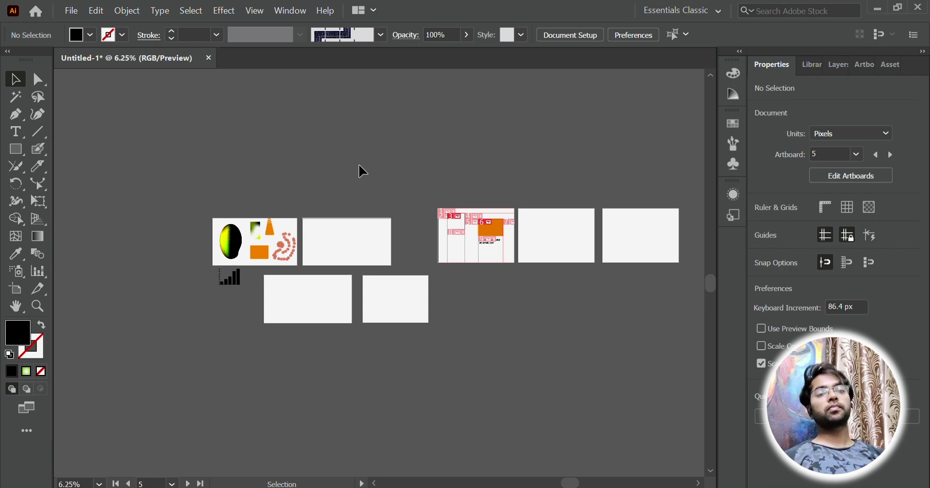
scroll(363, 175, "right", 2)
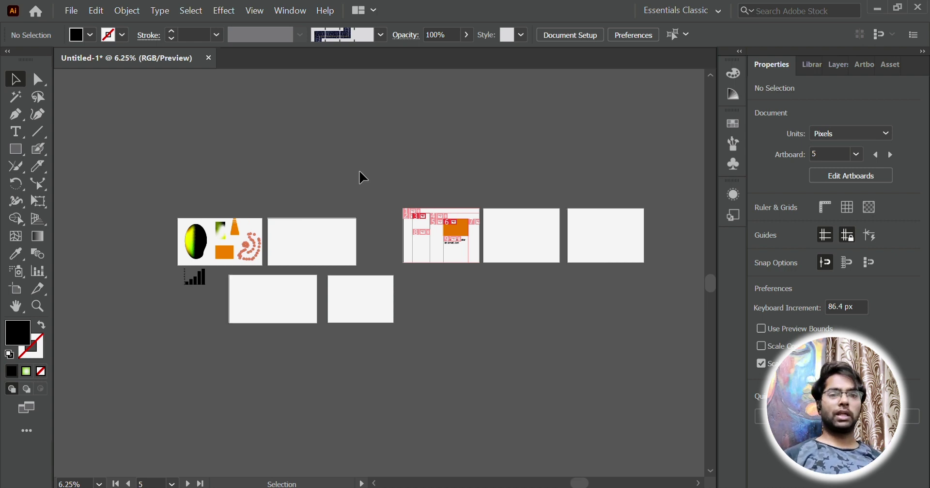